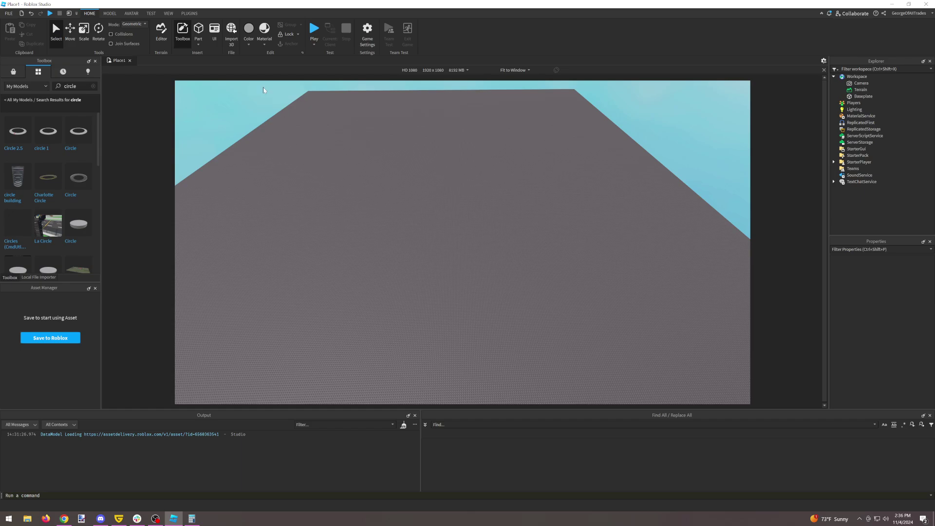
# Search the plugin marketplace for f3x and look at the Building Tools by F3X plugin.
pyautogui.click(189, 13)
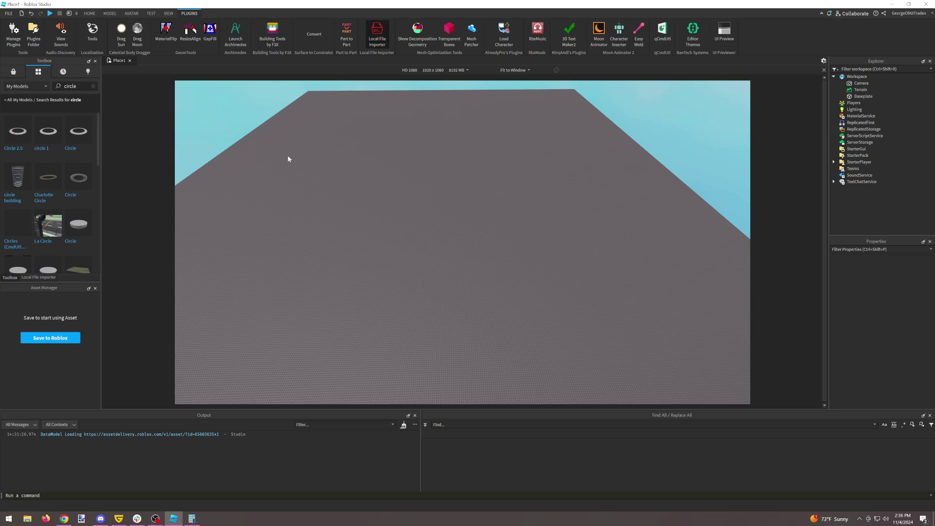
pyautogui.click(19, 74)
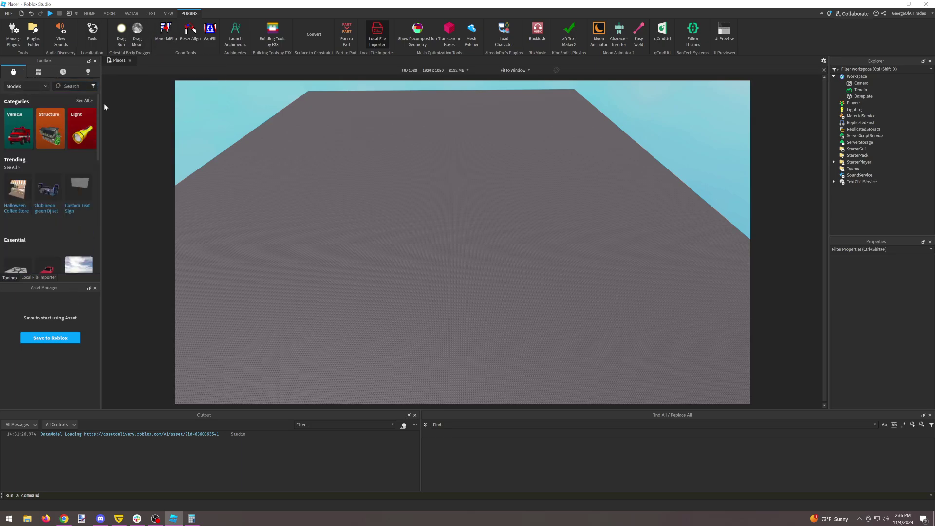
pyautogui.click(168, 14)
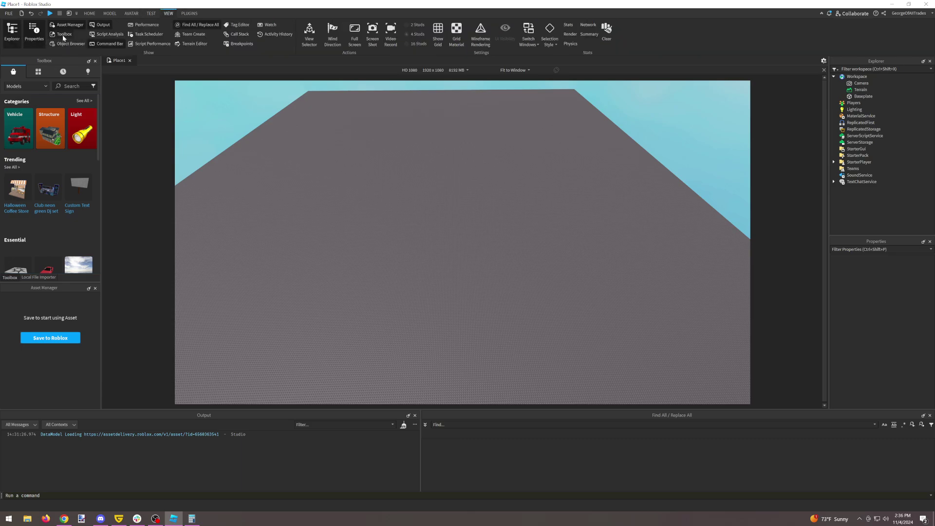
pyautogui.click(33, 87)
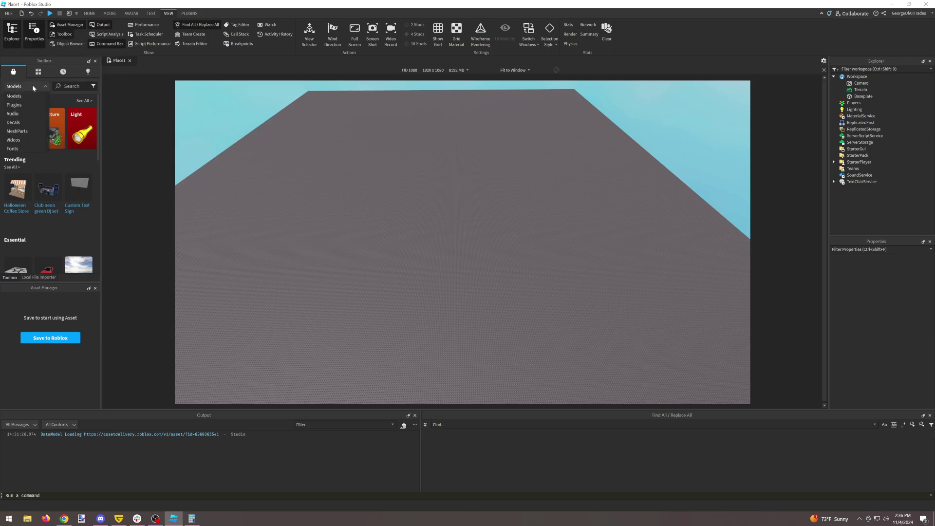
pyautogui.click(14, 105)
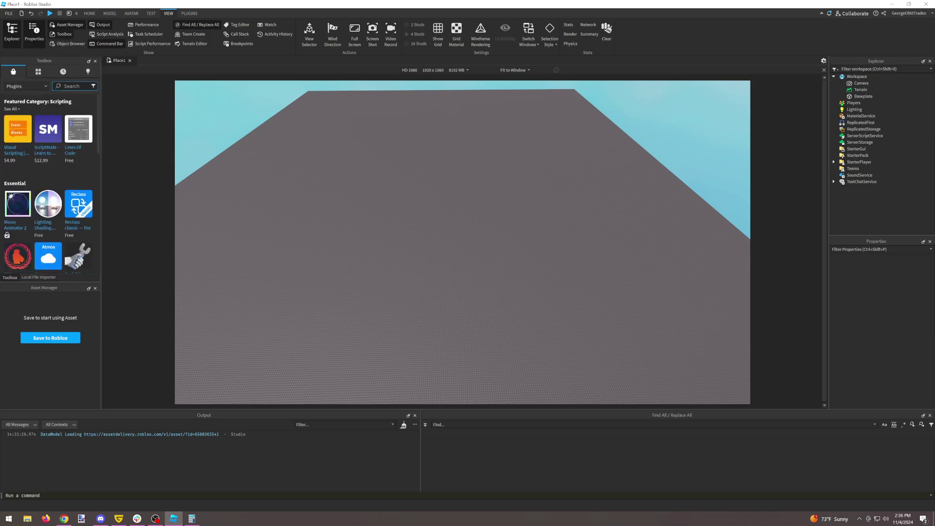
pyautogui.click(73, 86)
pyautogui.write('f3x')
pyautogui.press('Return')
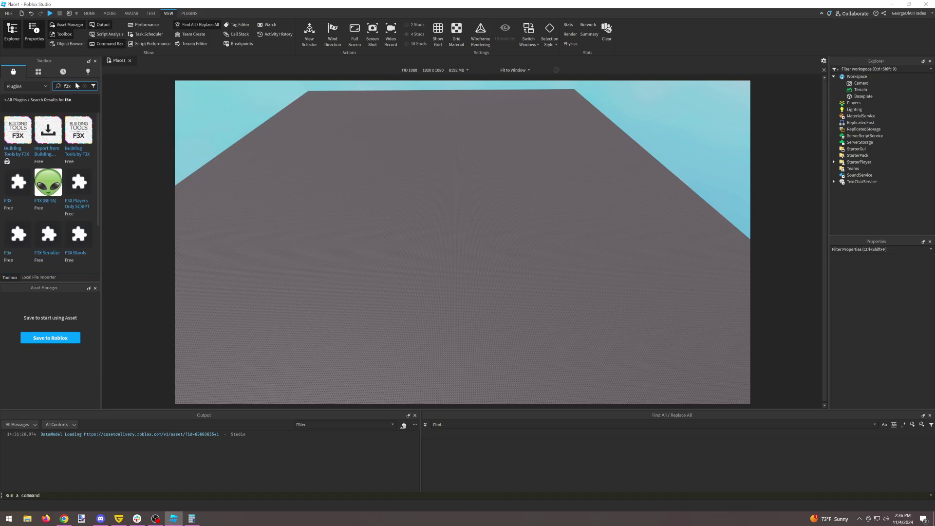
pyautogui.moveTo(18, 131)
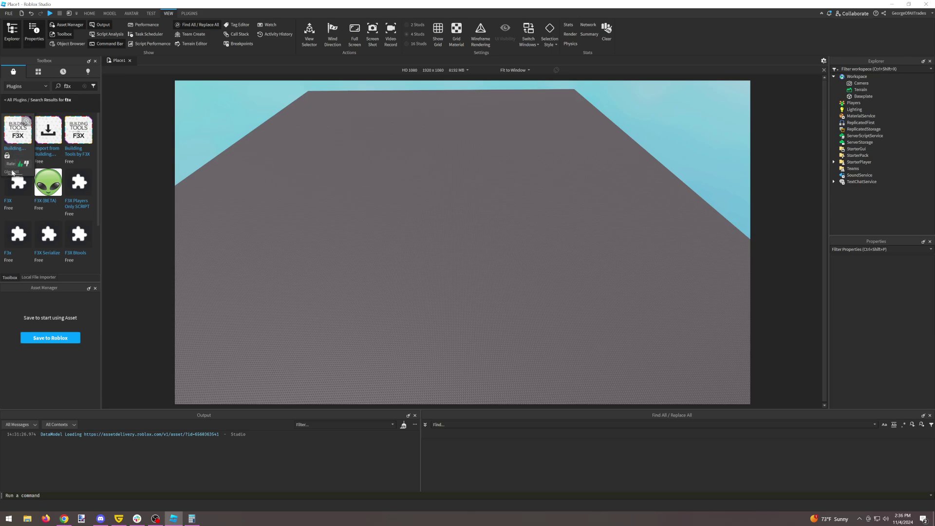
pyautogui.moveTo(82, 141)
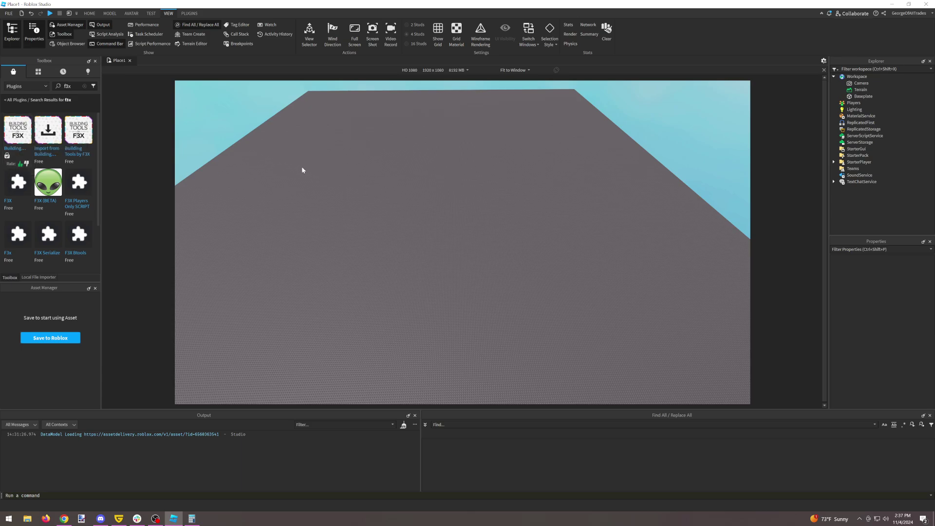
# Search the inventory's own models for circle and insert the Circle 2.5 model into the workspace.
pyautogui.click(38, 72)
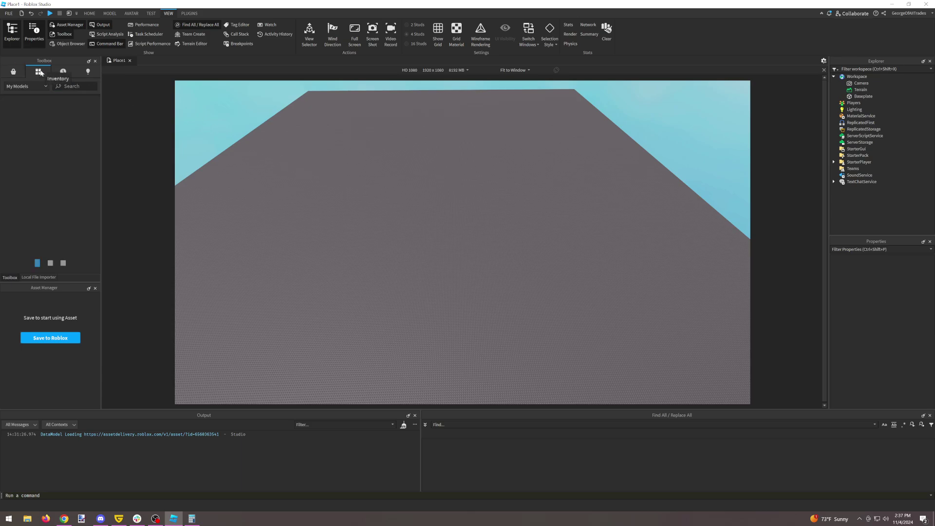
pyautogui.click(74, 86)
pyautogui.write('circle')
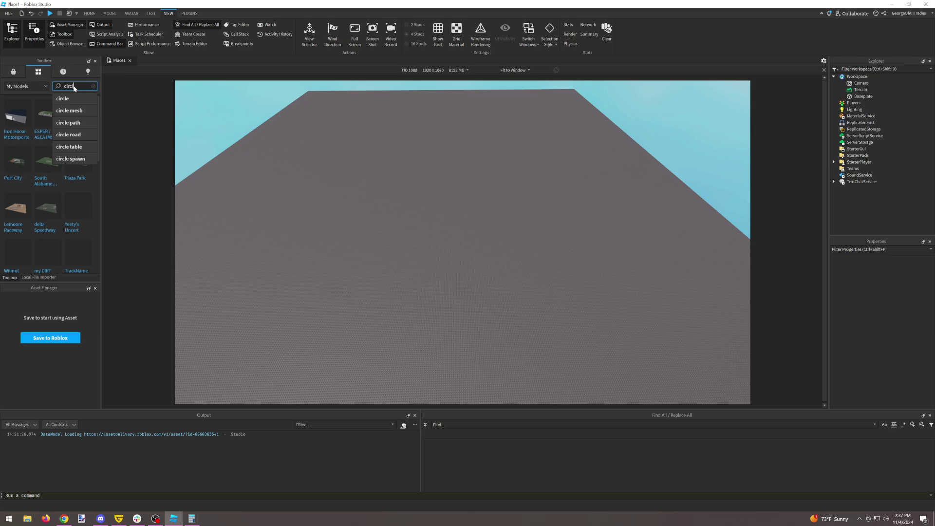
pyautogui.press('Return')
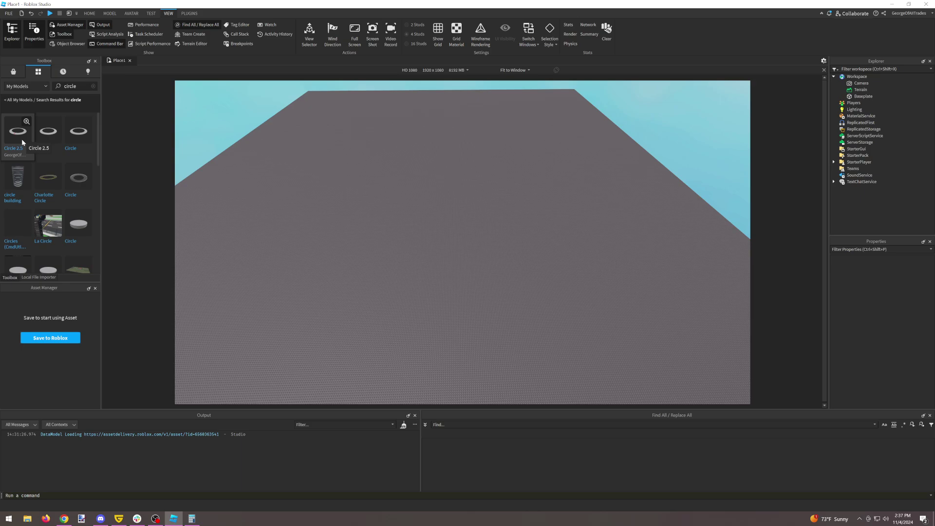
pyautogui.click(22, 141)
pyautogui.click(470, 307)
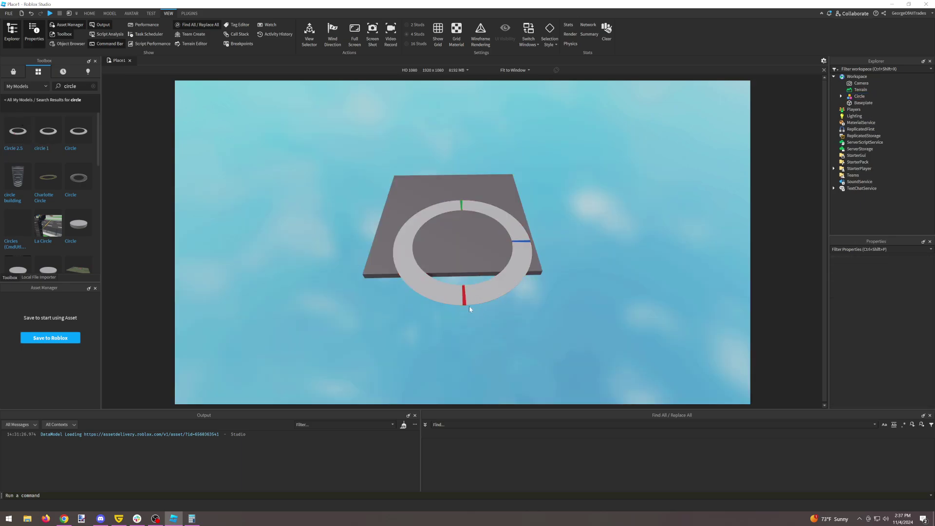
# Move the circle model onto the middle of the baseplate and deselect it.
pyautogui.click(464, 304)
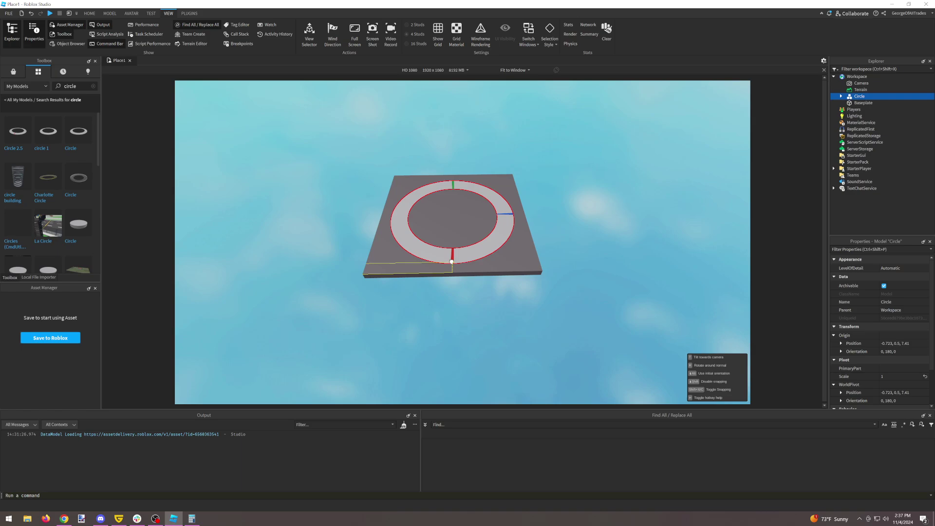
pyautogui.scroll(2, 481, 322)
pyautogui.click(464, 359)
pyautogui.scroll(5, 468, 359)
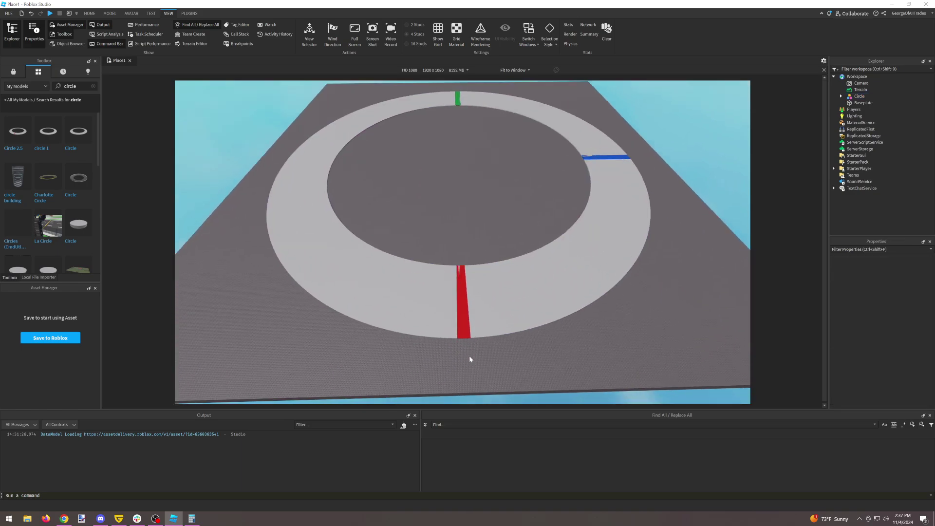
# Compare the orientation of the red segment with that of the neighbouring segments along the circle, ending with an overview of the whole ring.
pyautogui.scroll(6, 470, 359)
pyautogui.moveTo(470, 359); pyautogui.dragTo(470, 360, button='right')
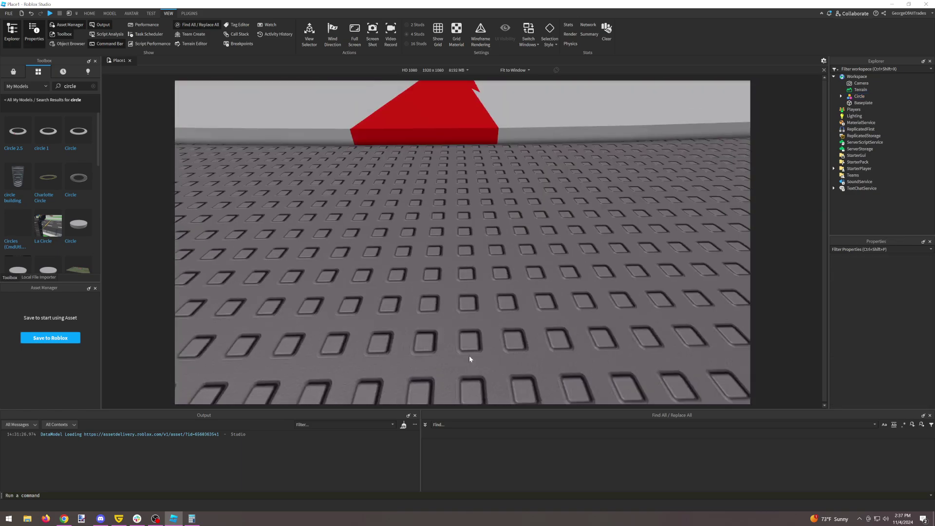
pyautogui.scroll(2, 470, 359)
pyautogui.click(464, 299)
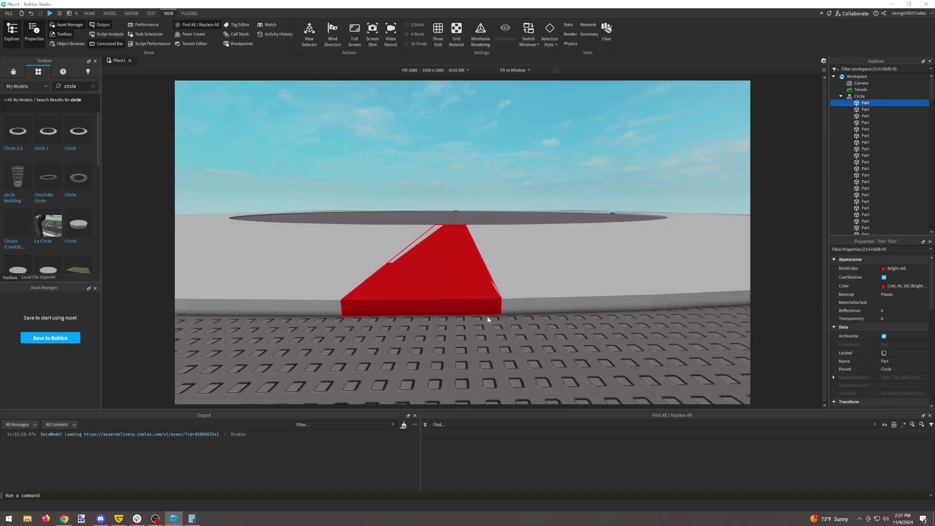
pyautogui.scroll(-3, 885, 367)
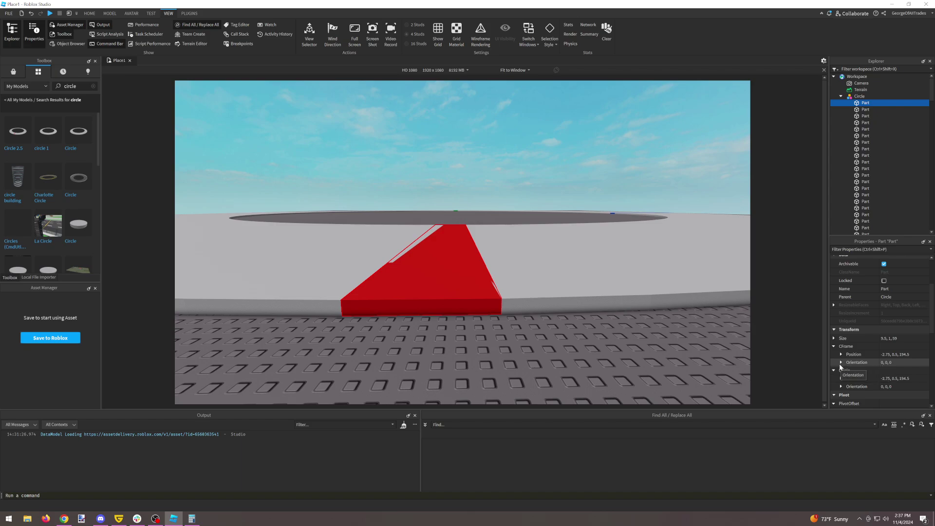
pyautogui.moveTo(558, 322); pyautogui.dragTo(554, 324, button='right')
pyautogui.keyDown('alt'); pyautogui.click(539, 296); pyautogui.keyUp('alt')
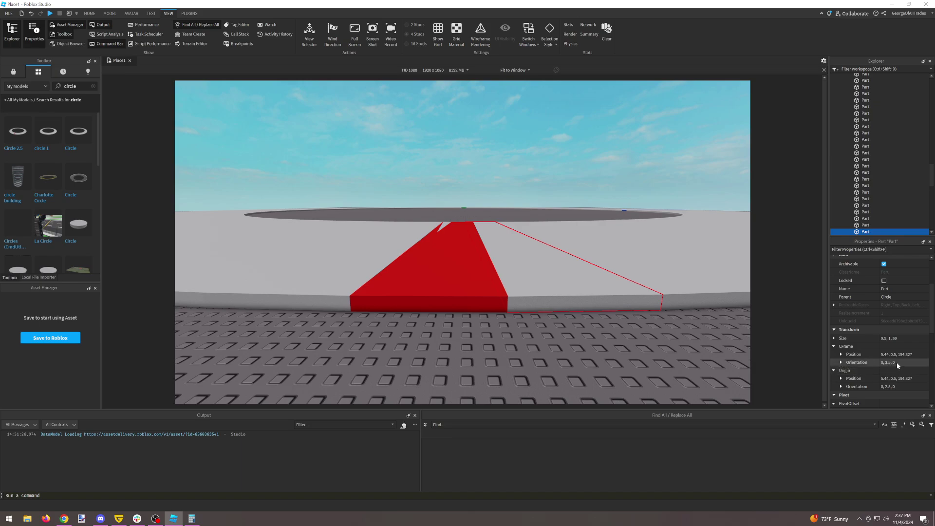
pyautogui.keyDown('alt'); pyautogui.click(674, 295); pyautogui.keyUp('alt')
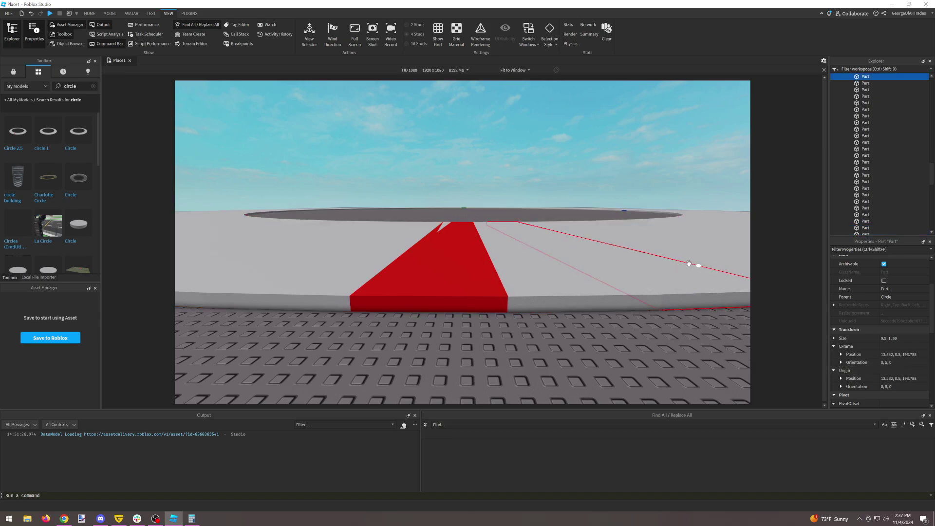
pyautogui.keyDown('alt'); pyautogui.click(712, 242); pyautogui.keyUp('alt')
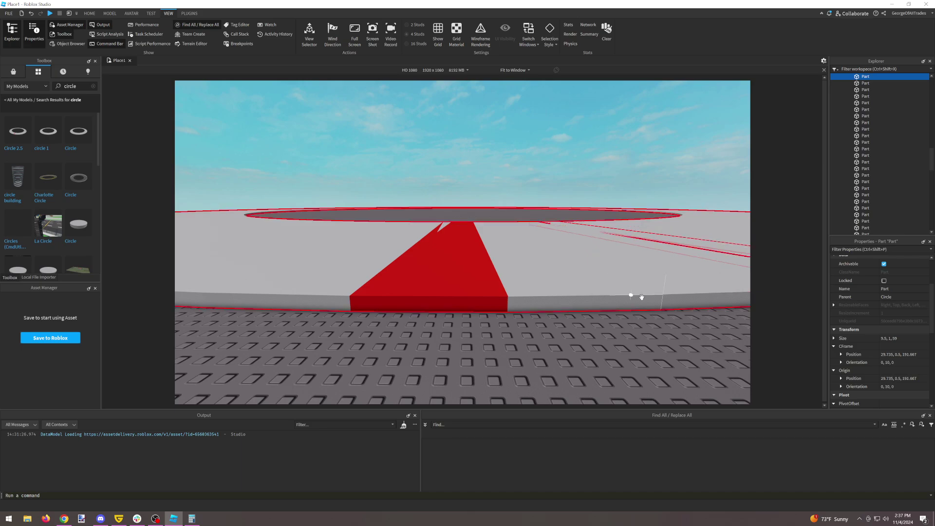
pyautogui.press('f')
pyautogui.scroll(-5, 637, 308)
pyautogui.moveTo(637, 308); pyautogui.dragTo(591, 361, button='right')
pyautogui.click(573, 316)
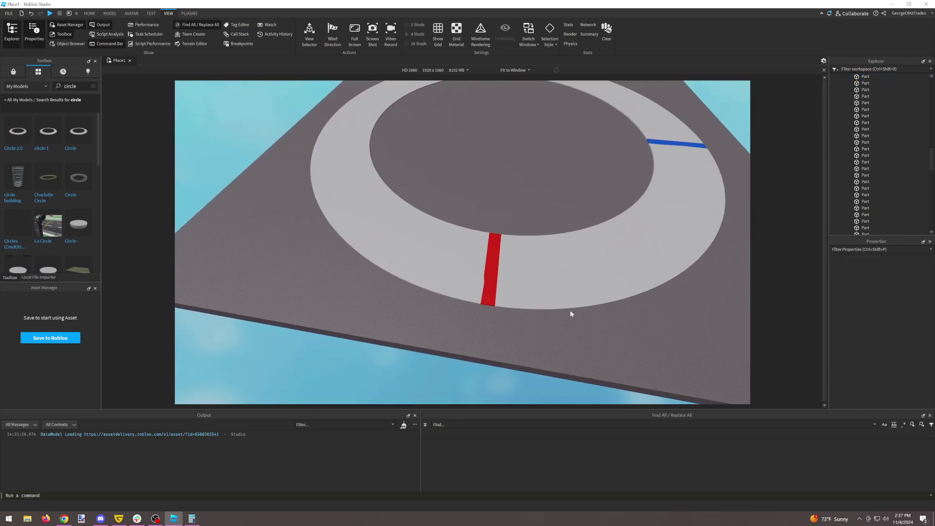
pyautogui.moveTo(572, 314); pyautogui.dragTo(401, 293, button='right')
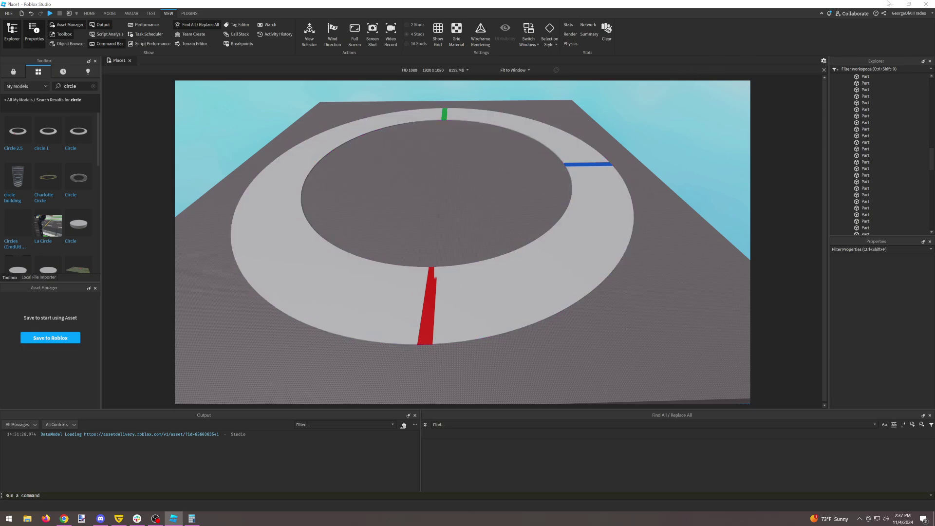
# Switch to the calculator beside the track image and divide 10 by 7.
pyautogui.click(893, 4)
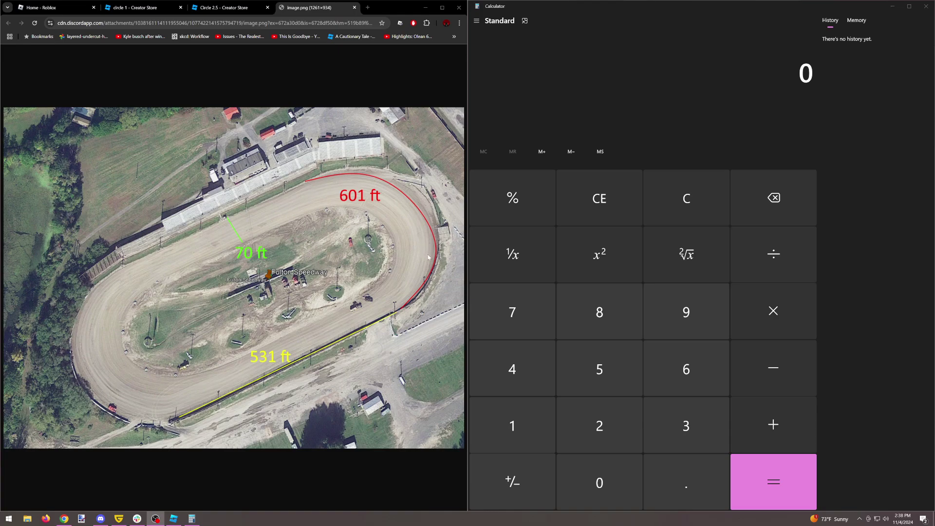
pyautogui.click(514, 411)
pyautogui.click(578, 458)
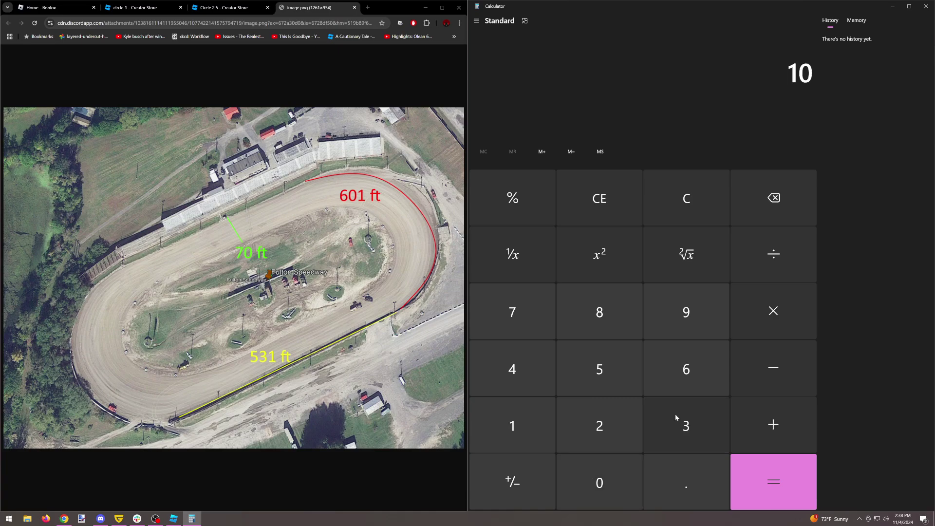
pyautogui.click(773, 423)
pyautogui.click(512, 317)
pyautogui.click(769, 468)
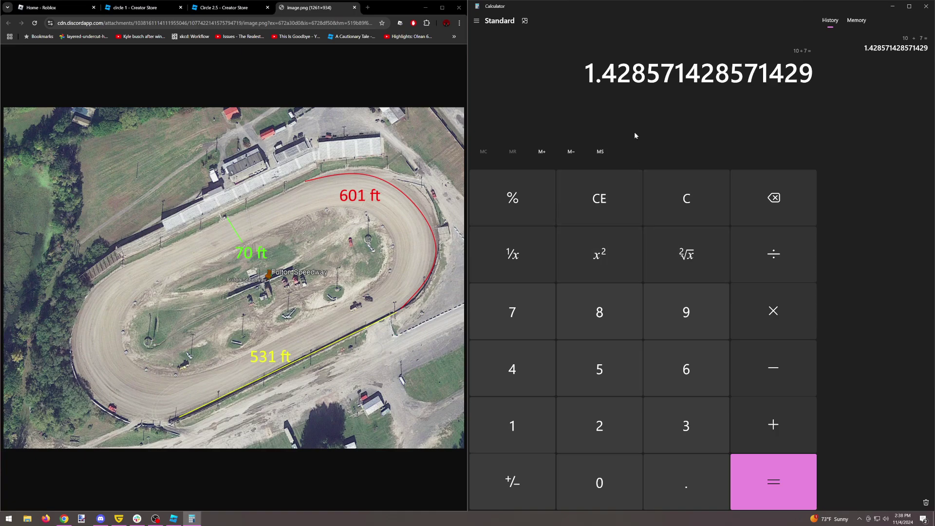
# Multiply the calculated ratio by the track's 601 ft turn length.
pyautogui.click(770, 310)
pyautogui.click(697, 371)
pyautogui.click(604, 475)
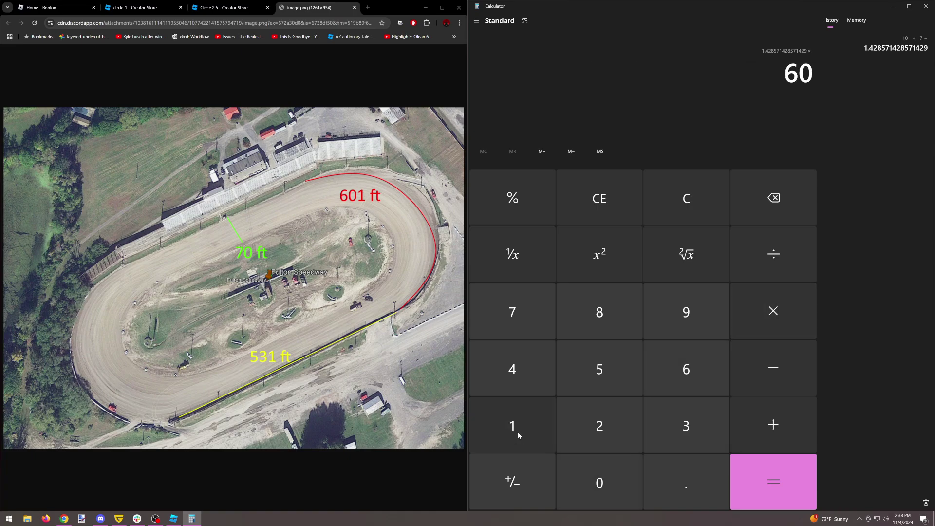
pyautogui.click(512, 429)
pyautogui.click(774, 482)
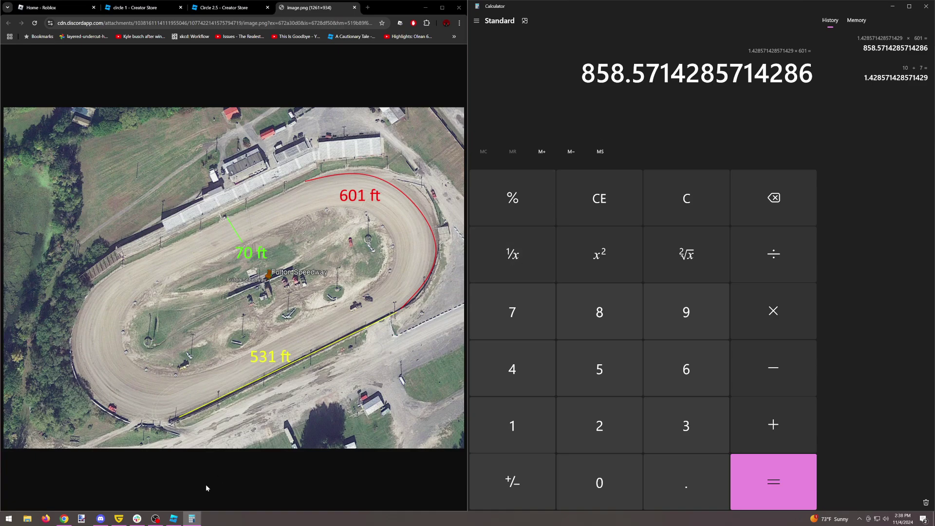
# Switch back to Roblox Studio and select the segments of the half circle containing the blue marker, from the red marker to the green one.
pyautogui.click(175, 520)
pyautogui.click(481, 323)
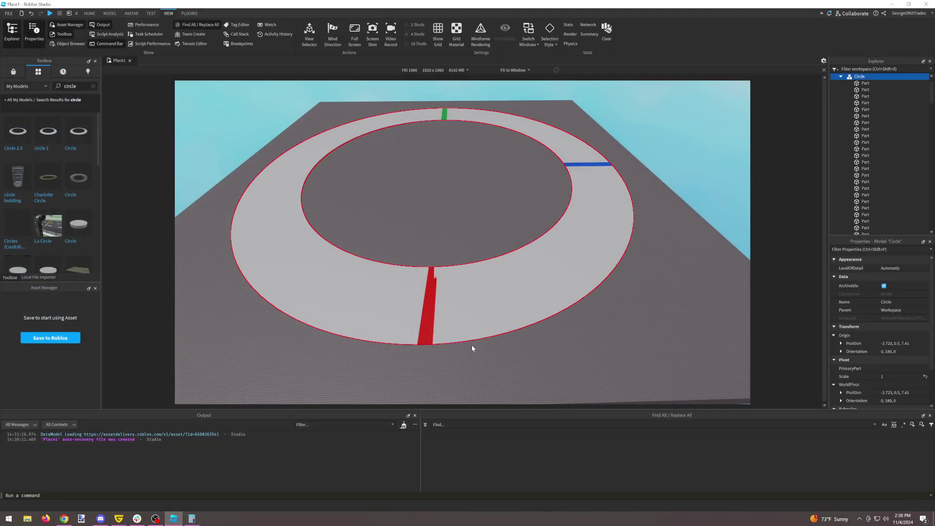
pyautogui.click(472, 359)
pyautogui.moveTo(446, 359); pyautogui.dragTo(593, 130)
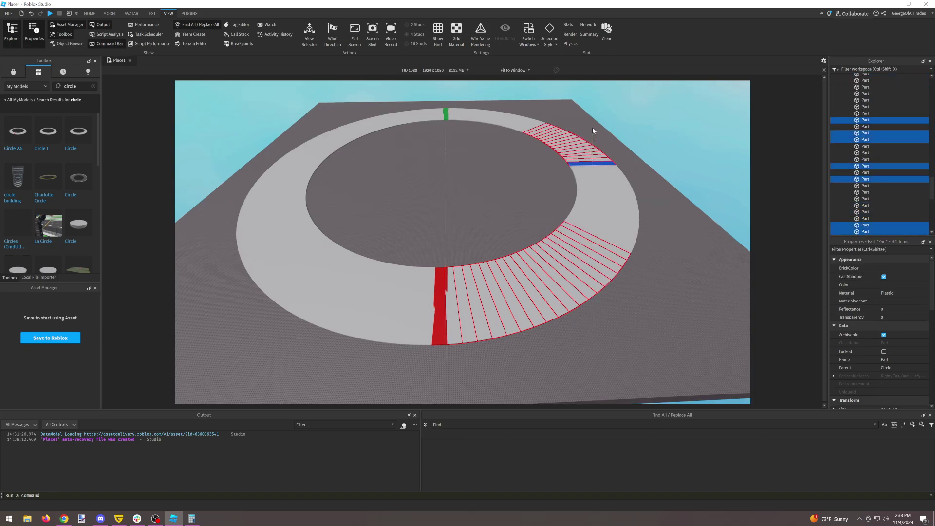
pyautogui.moveTo(593, 130); pyautogui.dragTo(635, 108)
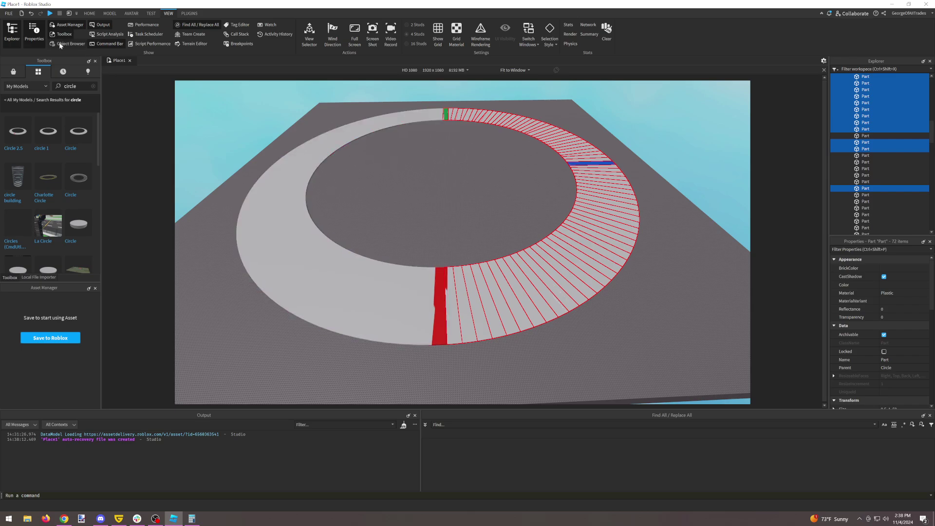
# Try moving the selected half of the circle 30 studs away from the other half with the Move tool, and undo the move.
pyautogui.click(89, 13)
pyautogui.click(70, 31)
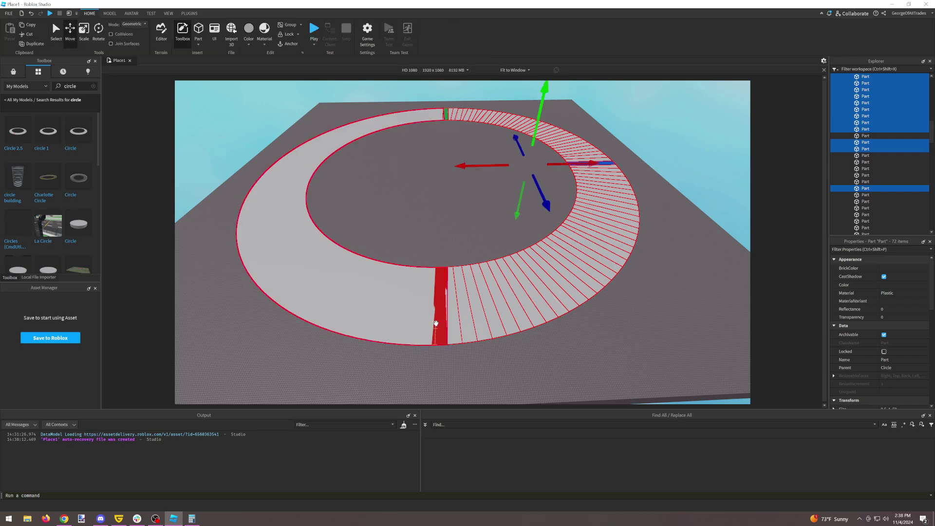
pyautogui.moveTo(582, 164); pyautogui.dragTo(606, 171)
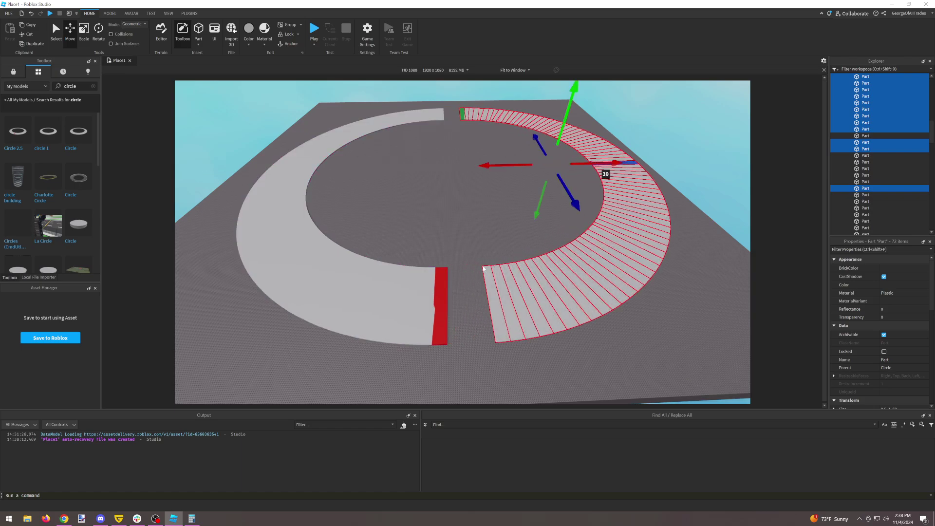
pyautogui.hotkey('ctrl', 'z')
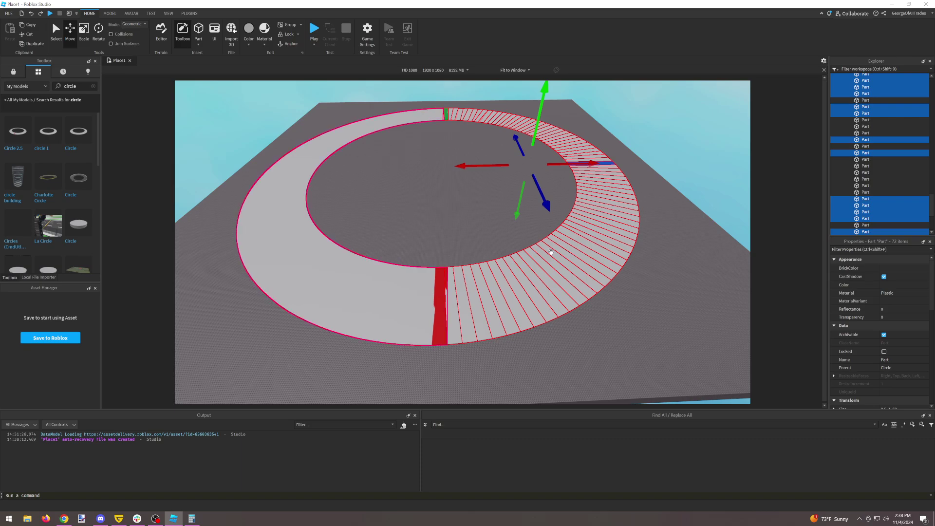
# Try moving the selected half of the circle 90 studs away from the other half, and undo the move.
pyautogui.moveTo(483, 152); pyautogui.dragTo(482, 151, button='right')
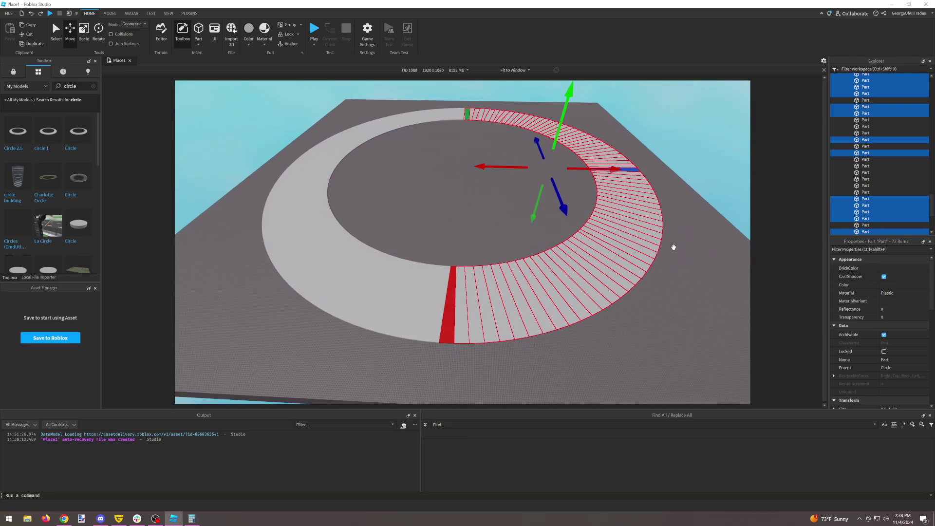
pyautogui.scroll(-2, 877, 339)
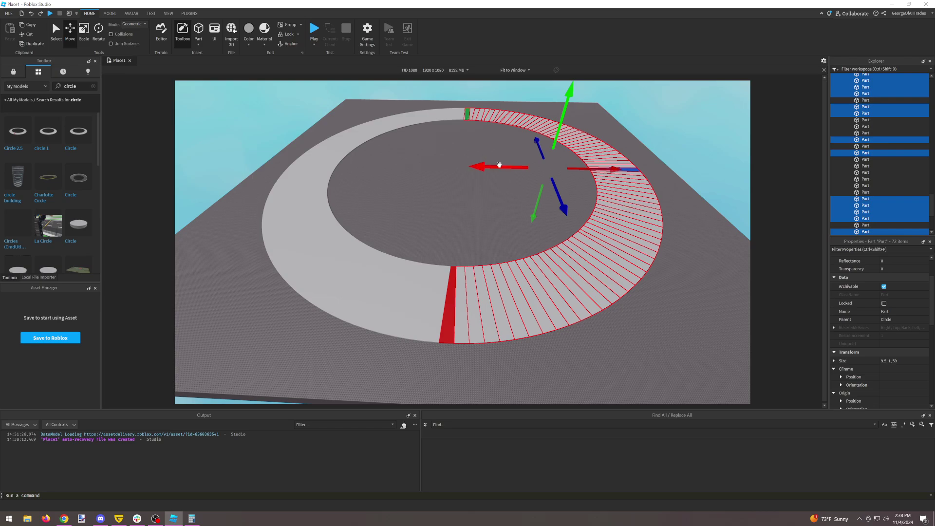
pyautogui.moveTo(499, 165); pyautogui.dragTo(594, 278)
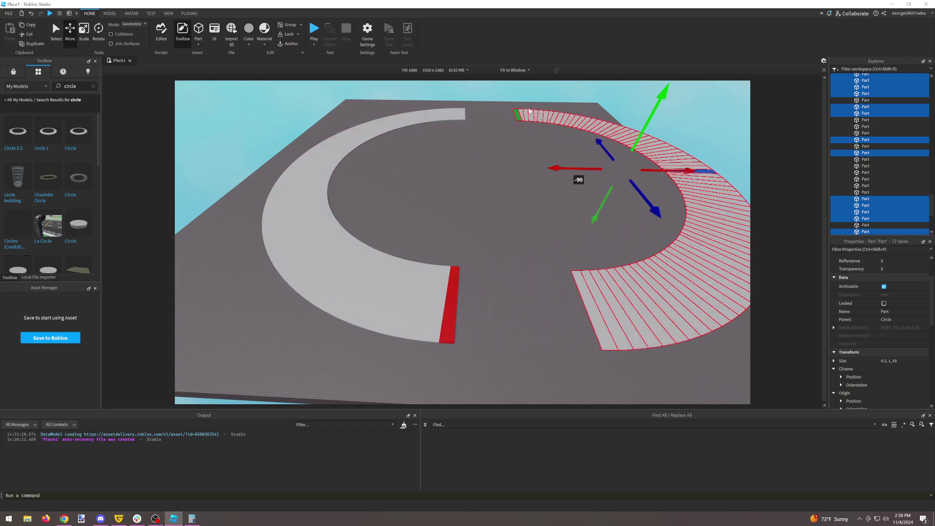
pyautogui.hotkey('ctrl', 'z')
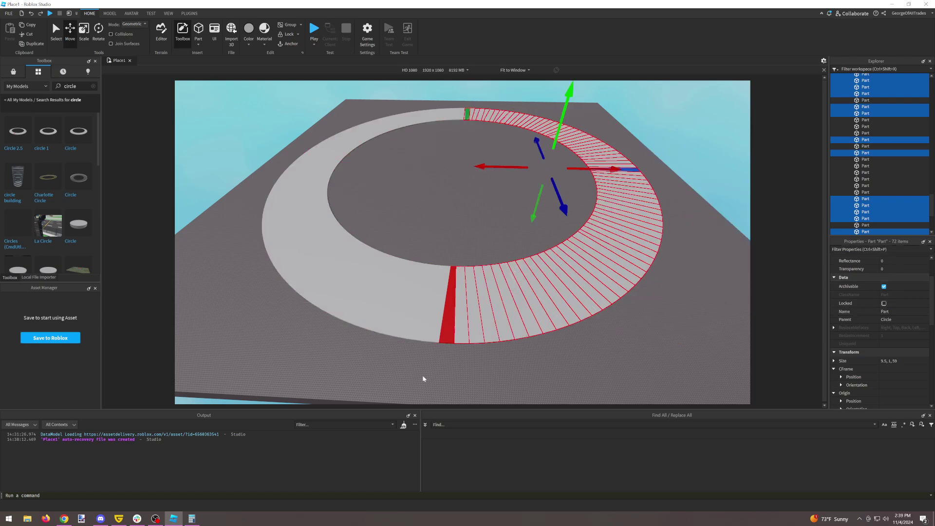
# Switch to the calculator and divide the calculated turn length in studs by 72 segments.
pyautogui.click(192, 518)
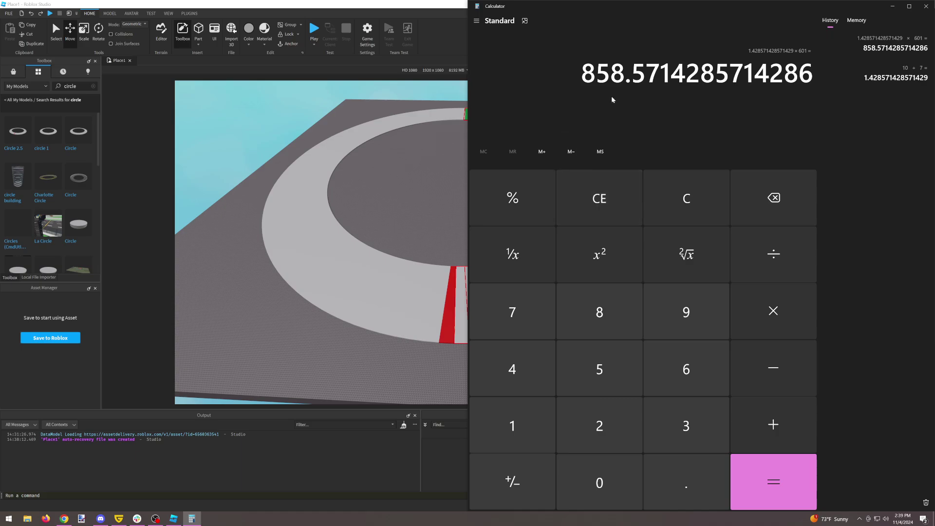
pyautogui.press('+')
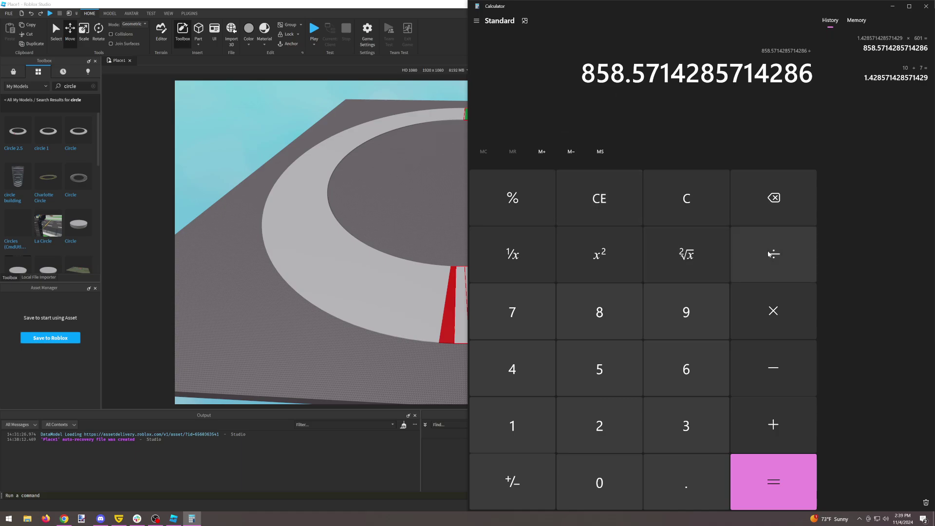
pyautogui.click(500, 320)
pyautogui.click(618, 419)
pyautogui.click(742, 478)
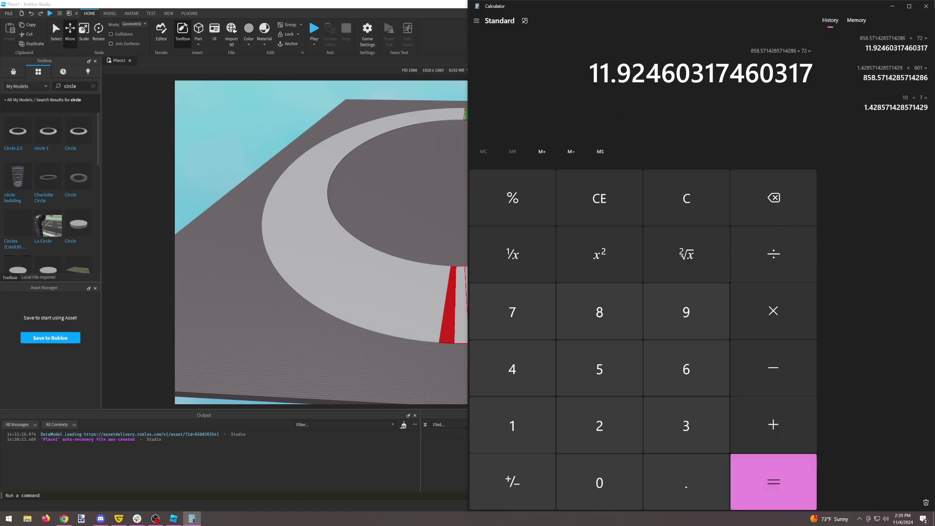
# Switch back to Roblox Studio and set the X size of the selected half circle's segments to 12.
pyautogui.click(173, 519)
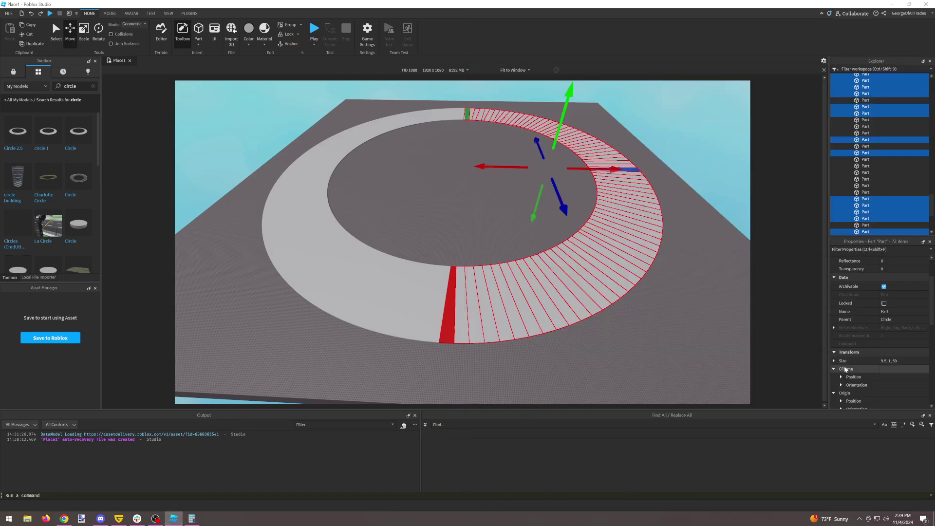
pyautogui.click(836, 361)
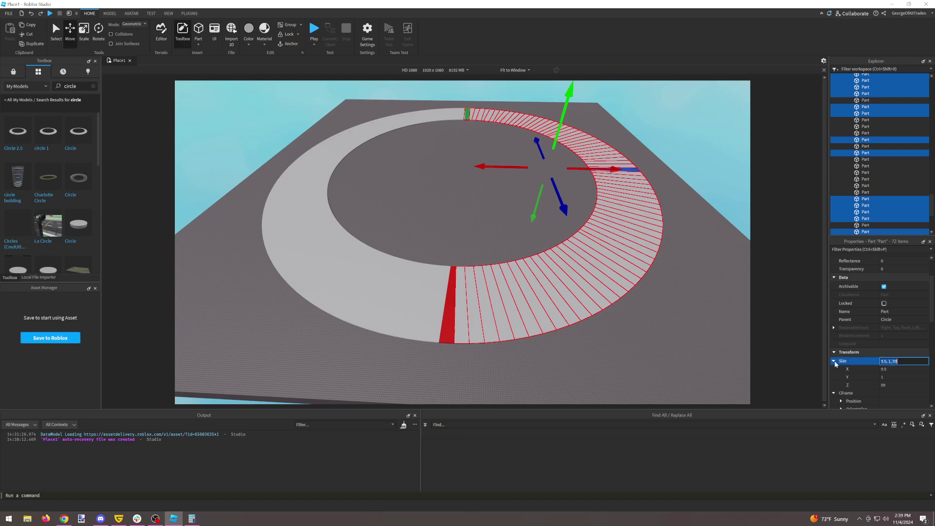
pyautogui.click(896, 369)
pyautogui.write('12')
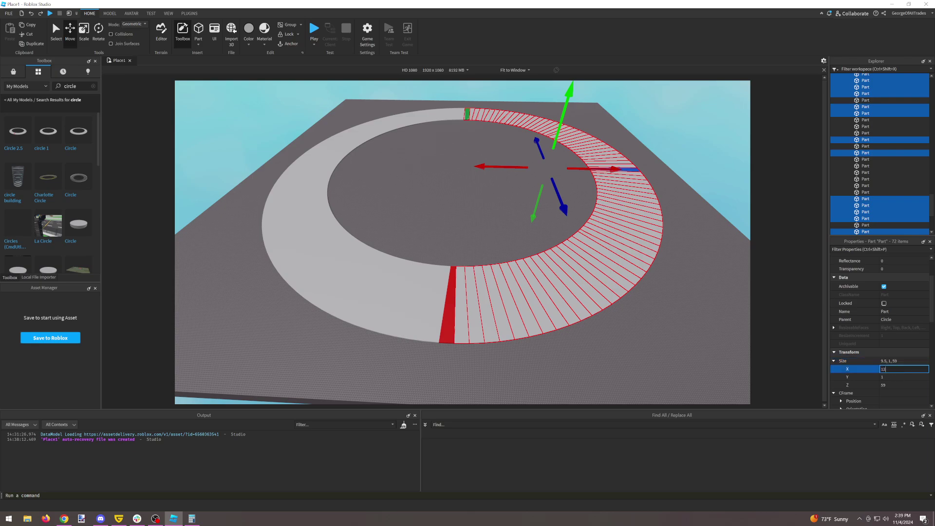
pyautogui.press('Return')
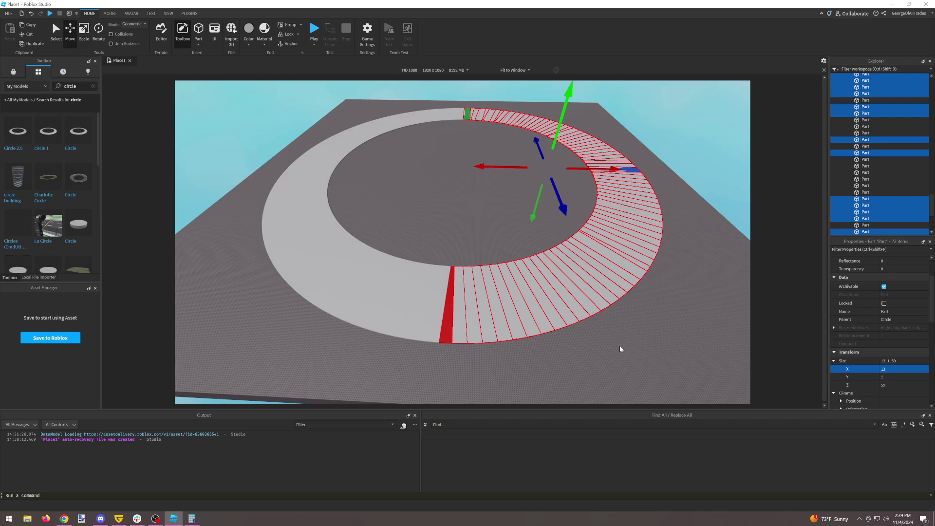
# Select all the segments of the full circle and set their X size to 12.
pyautogui.click(606, 349)
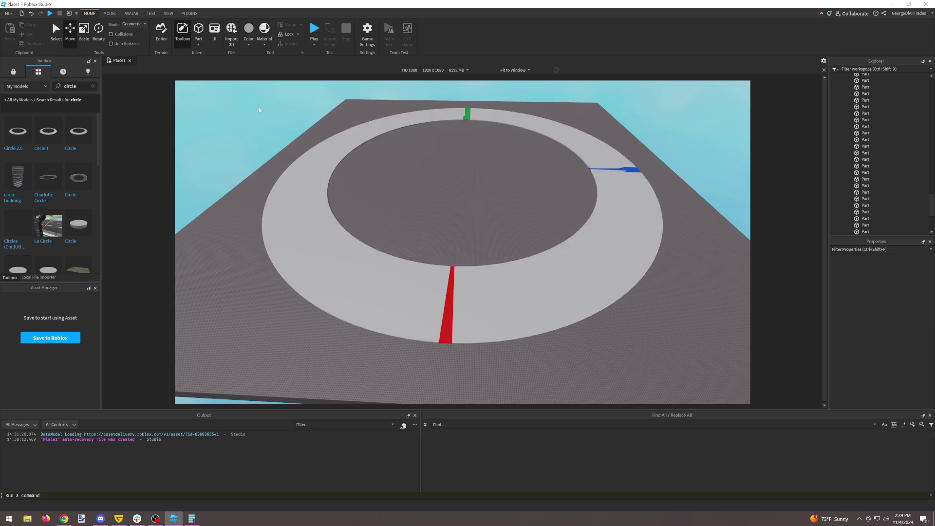
pyautogui.moveTo(246, 134); pyautogui.dragTo(741, 371)
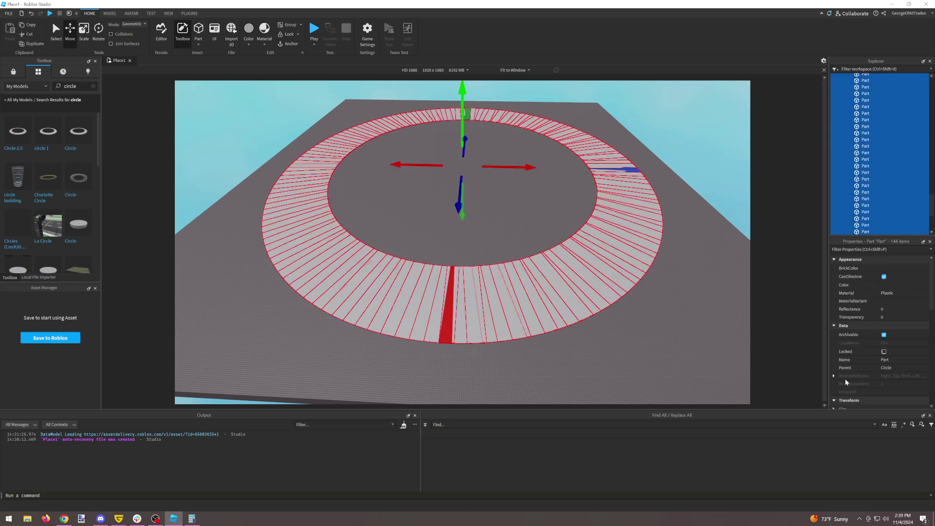
pyautogui.scroll(-3, 861, 347)
pyautogui.click(883, 345)
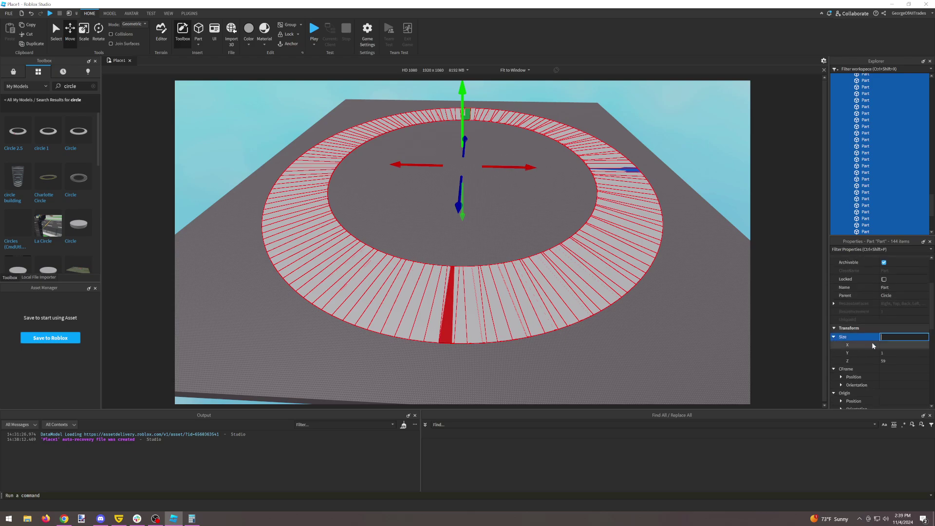
pyautogui.press('Return')
pyautogui.click(481, 384)
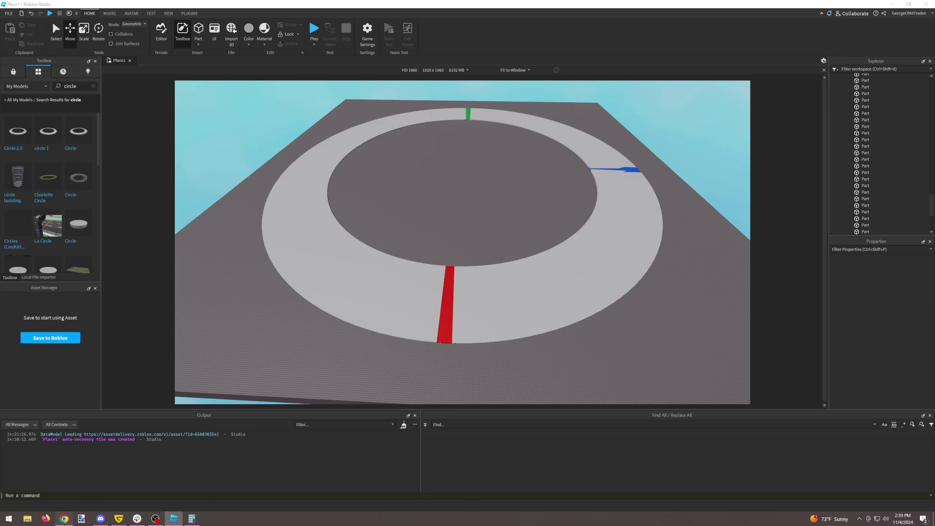
# Bring up the track image and calculator, and multiply the 70 ft track width by 10 and divide it by 7.
pyautogui.click(64, 519)
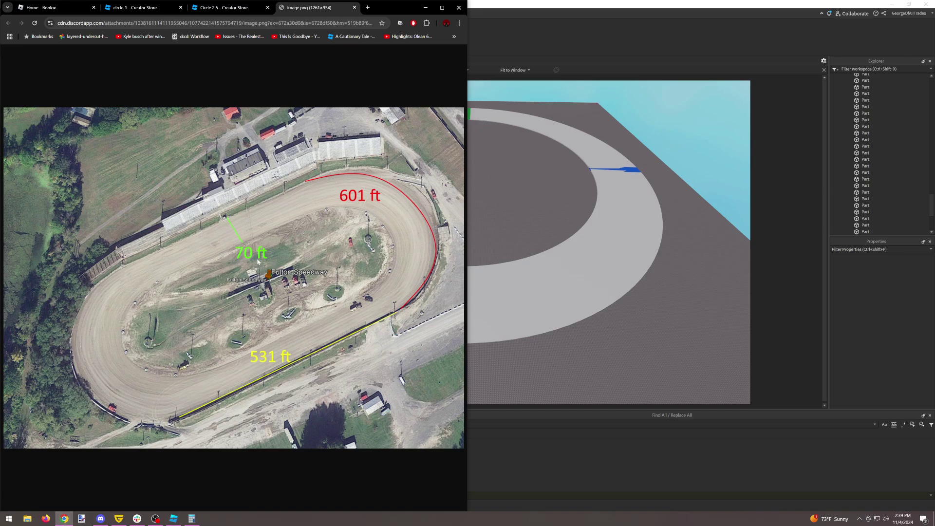
pyautogui.click(192, 519)
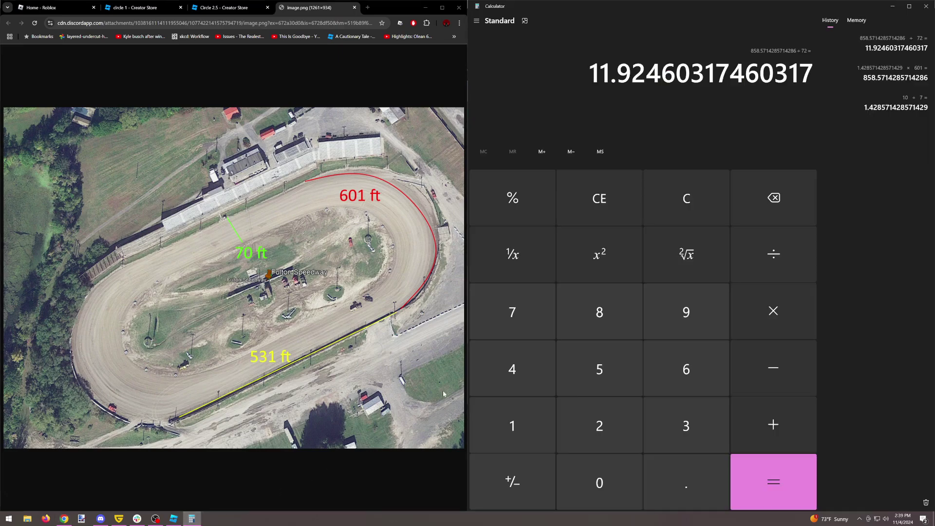
pyautogui.click(513, 313)
pyautogui.click(601, 484)
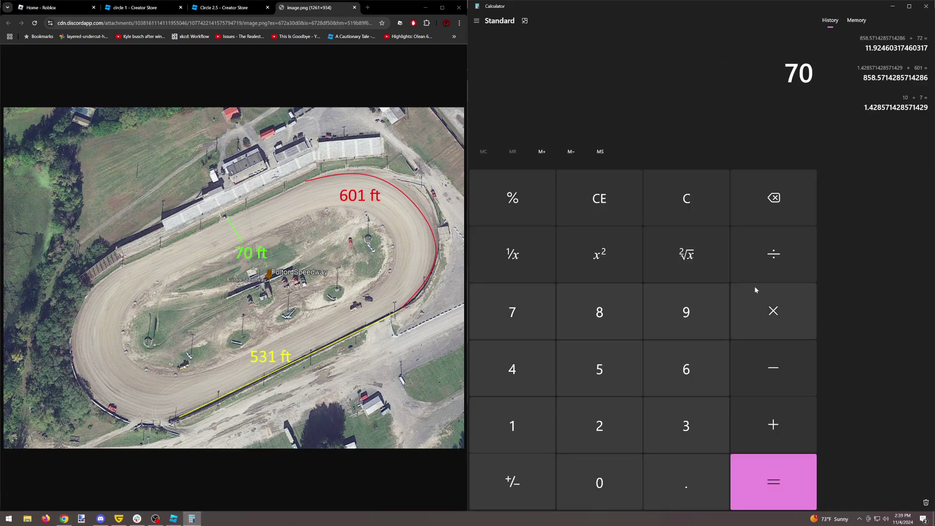
pyautogui.click(774, 311)
pyautogui.click(547, 427)
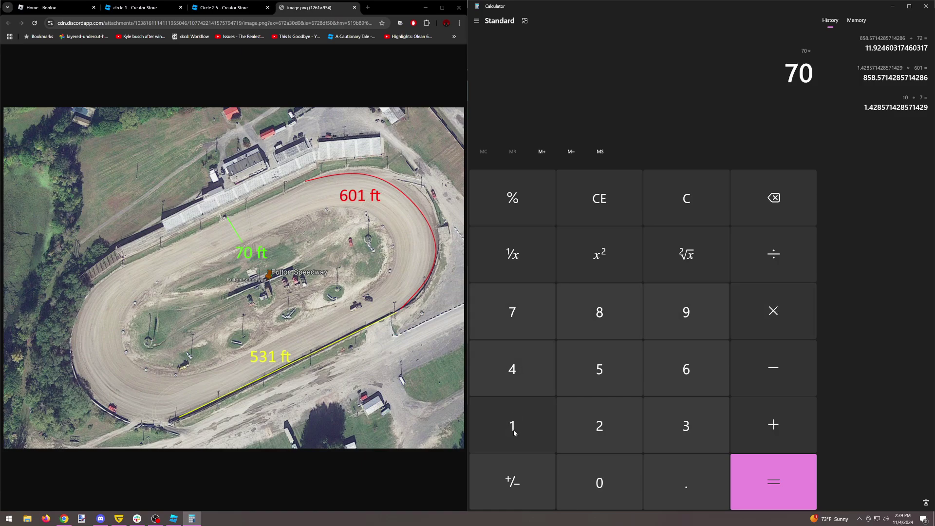
pyautogui.click(613, 491)
pyautogui.click(755, 255)
pyautogui.click(539, 330)
pyautogui.click(759, 482)
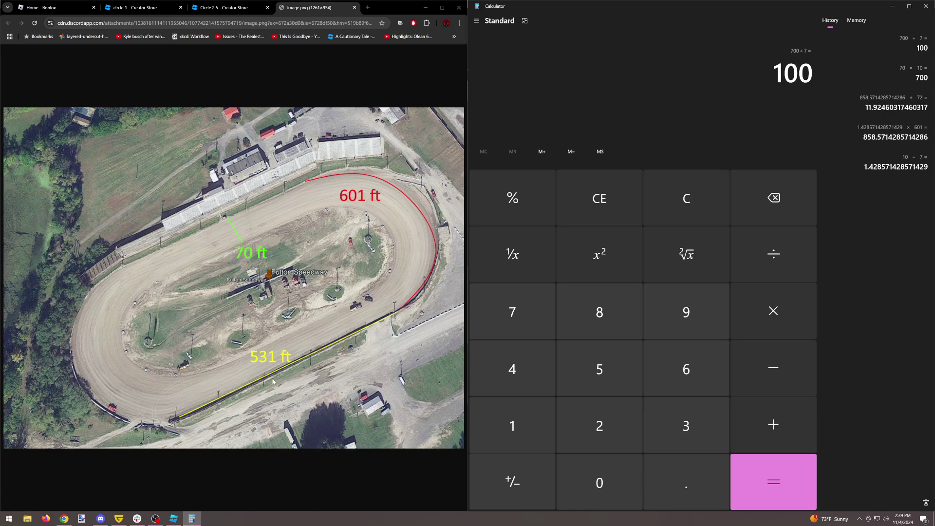
# Switch back to Roblox Studio, select all the circle's segments and set their Z size to 100.
pyautogui.click(173, 519)
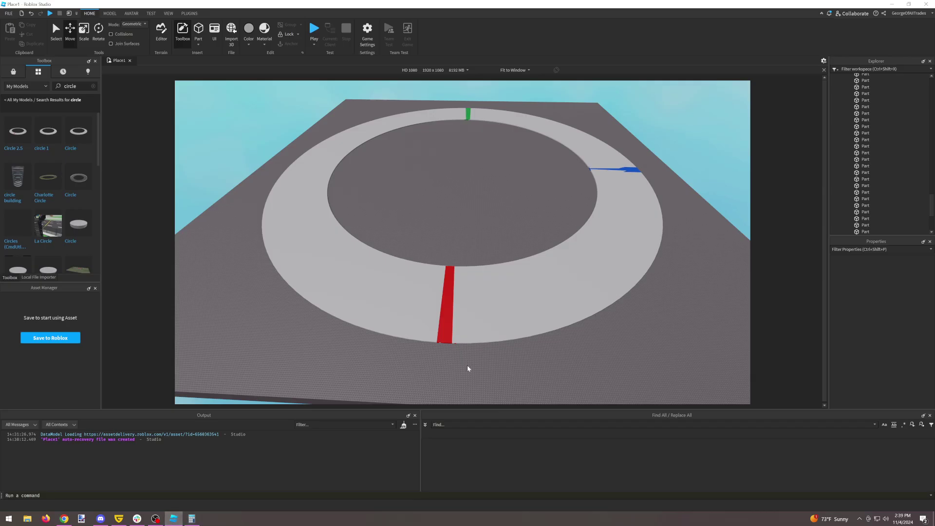
pyautogui.click(467, 312)
pyautogui.click(854, 78)
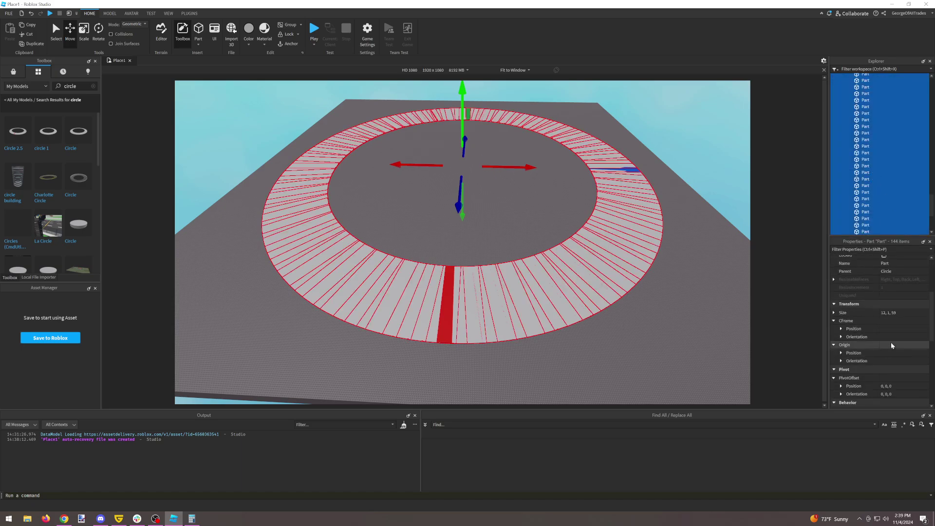
pyautogui.click(834, 316)
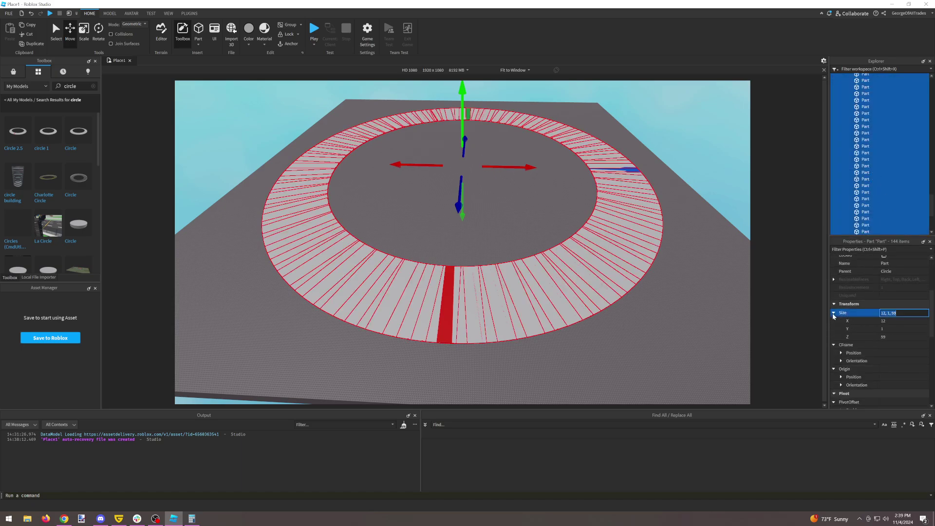
pyautogui.click(897, 337)
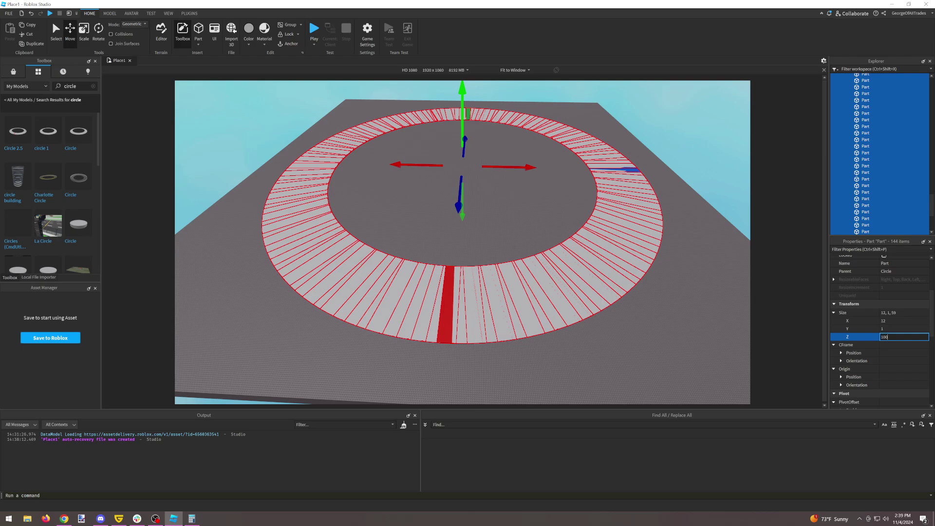
pyautogui.press('Return')
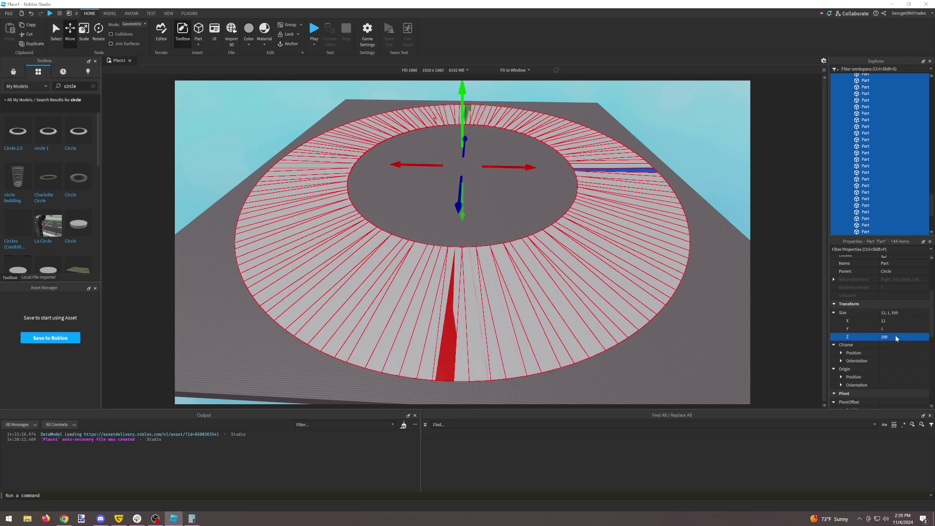
# Activate Building Tools by F3X and move all the segments outward along their local axes until gaps open between them.
pyautogui.click(190, 14)
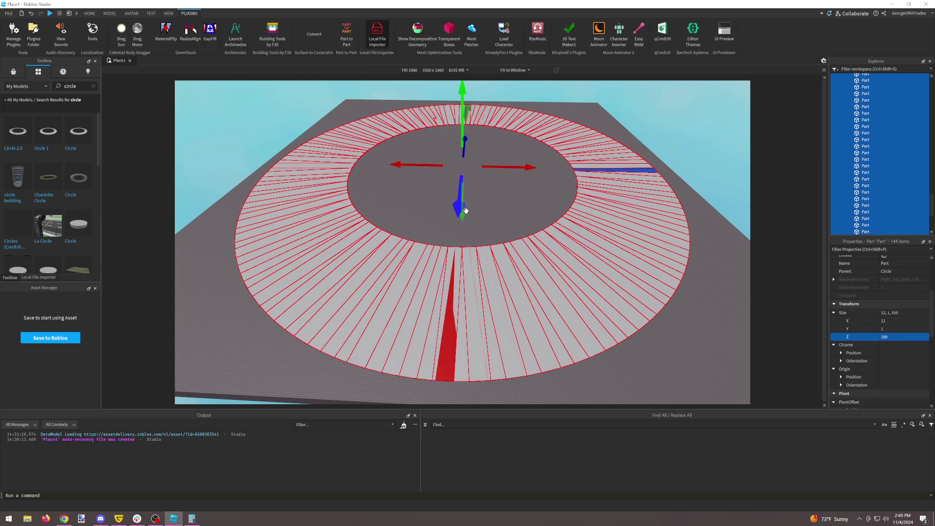
pyautogui.click(280, 39)
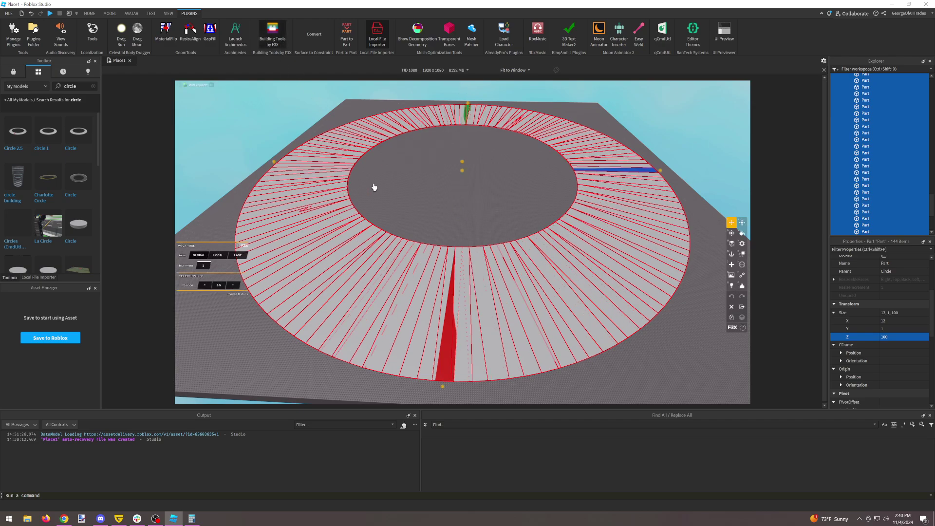
pyautogui.click(218, 257)
pyautogui.moveTo(406, 206); pyautogui.dragTo(406, 205, button='right')
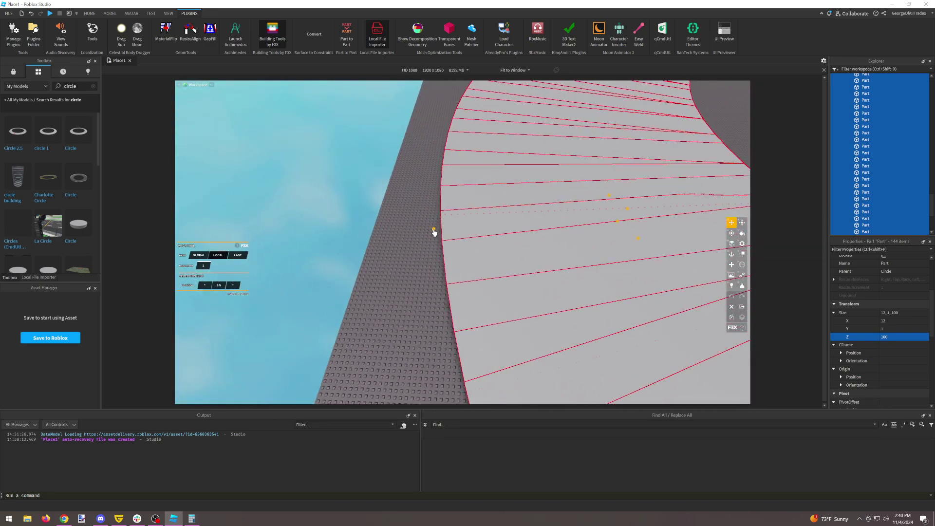
pyautogui.moveTo(434, 232); pyautogui.dragTo(386, 239)
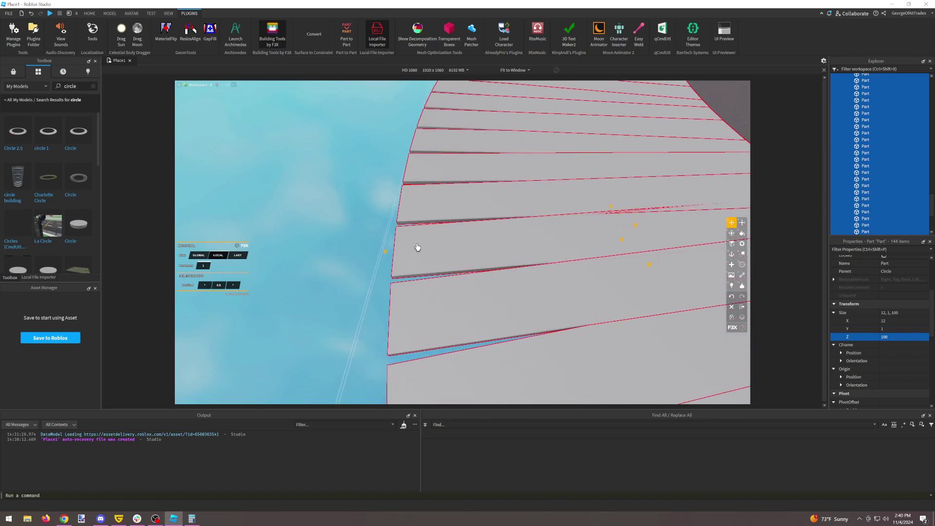
# Set the F3X move increment to 0.1 and shift the segments back inward until their outer corners meet without gaps.
pyautogui.scroll(10, 521, 259)
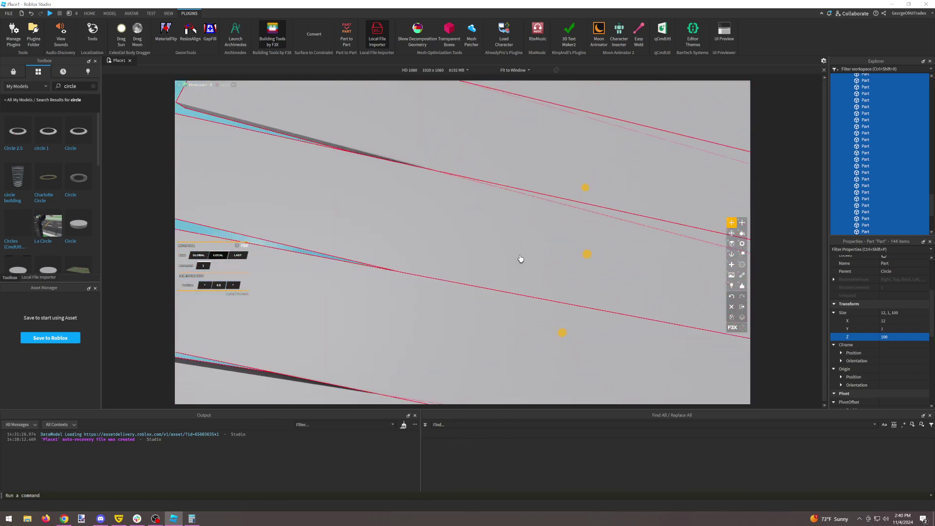
pyautogui.scroll(-10, 521, 258)
pyautogui.scroll(6, 520, 259)
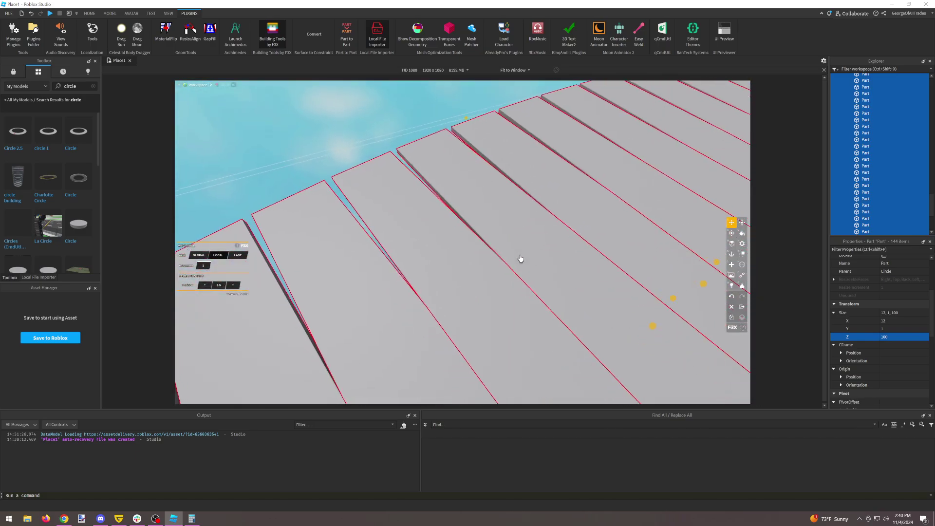
pyautogui.scroll(-5, 520, 259)
pyautogui.scroll(6, 520, 259)
pyautogui.scroll(-5, 520, 259)
pyautogui.scroll(6, 520, 258)
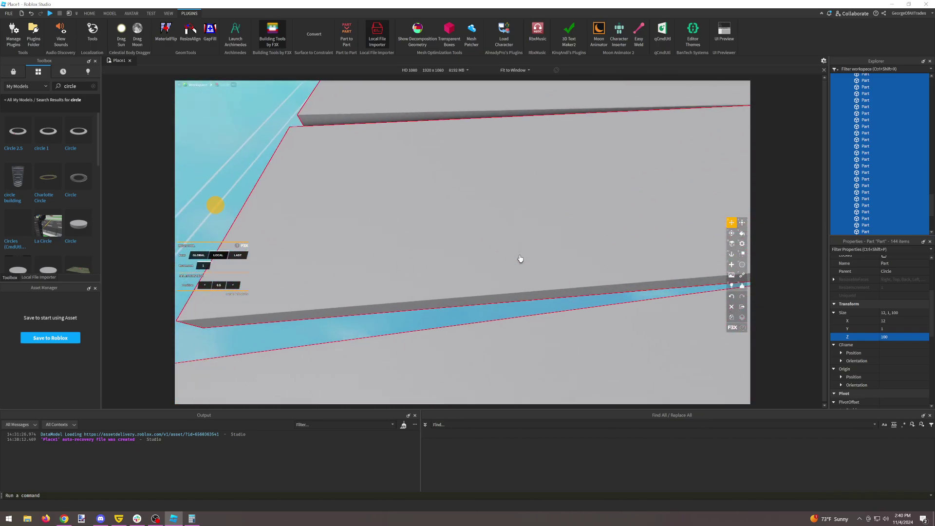
pyautogui.scroll(-3, 521, 259)
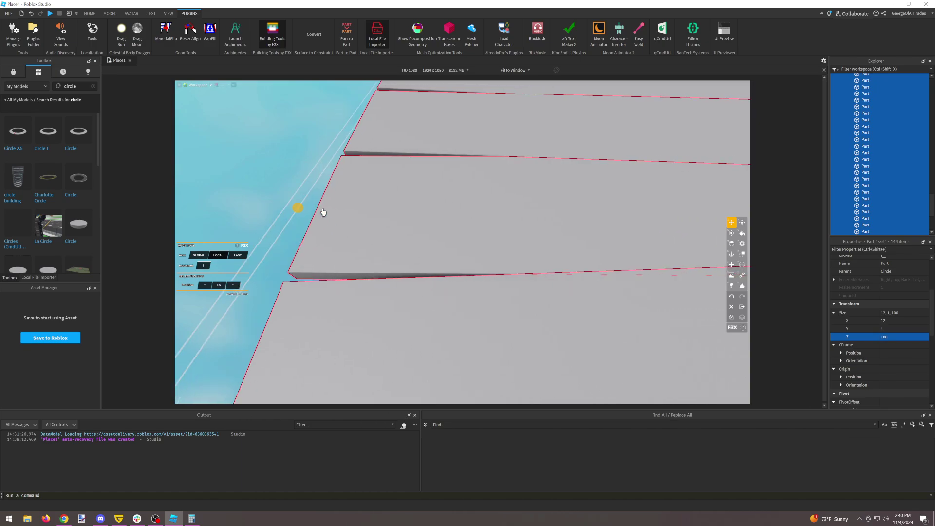
pyautogui.moveTo(323, 212); pyautogui.dragTo(443, 256, button='right')
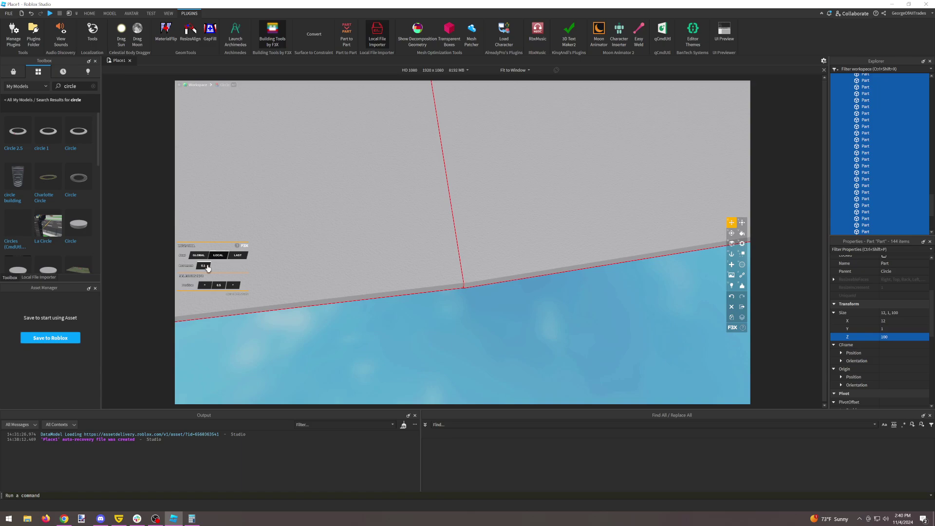
pyautogui.moveTo(376, 296); pyautogui.dragTo(349, 253, button='right')
pyautogui.moveTo(454, 305); pyautogui.dragTo(360, 276, button='right')
pyautogui.scroll(-10, 360, 276)
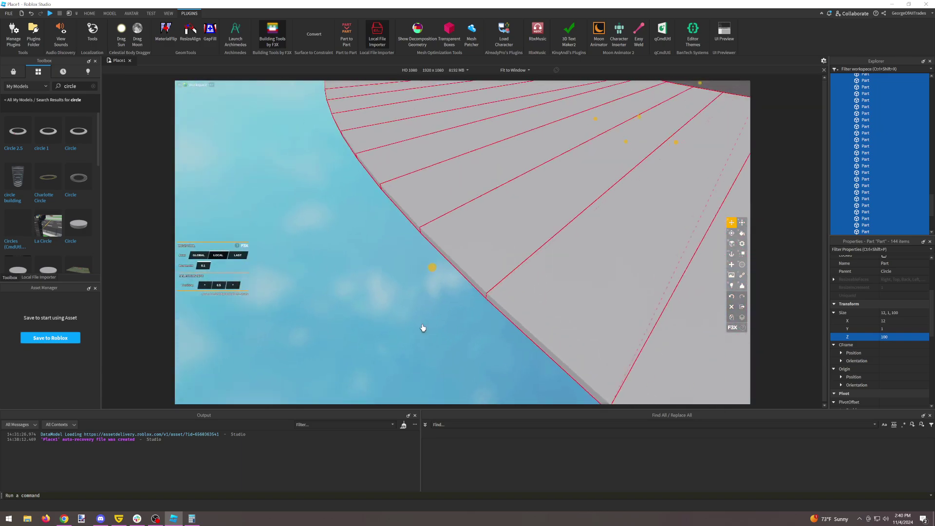
# Try rotating all segments around their local axes with the F3X Rotate tool to tilt the track, and undo the rotations.
pyautogui.moveTo(553, 223); pyautogui.dragTo(531, 228, button='right')
pyautogui.scroll(-6, 553, 223)
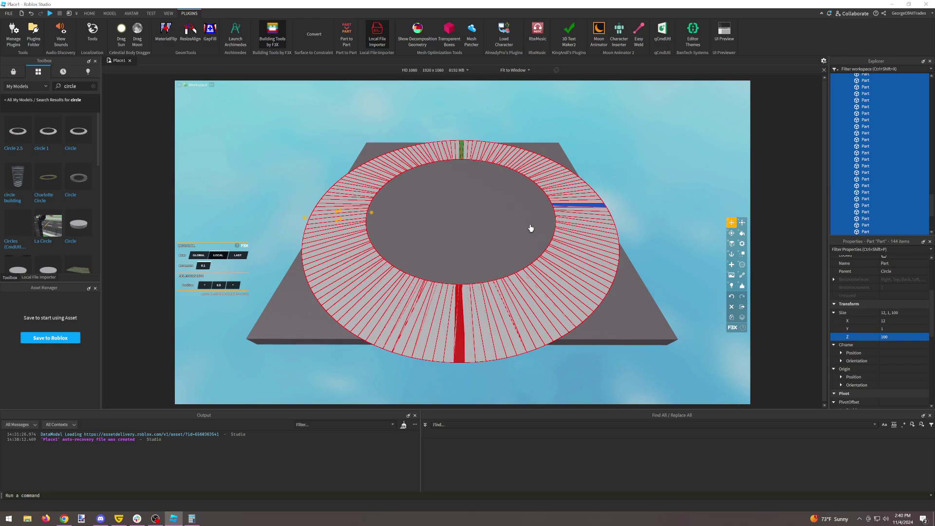
pyautogui.press('w')
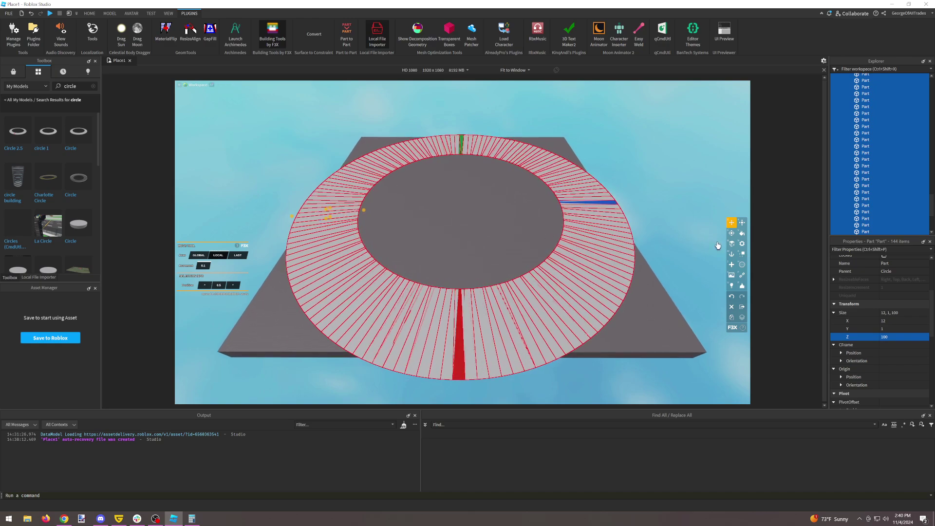
pyautogui.click(732, 235)
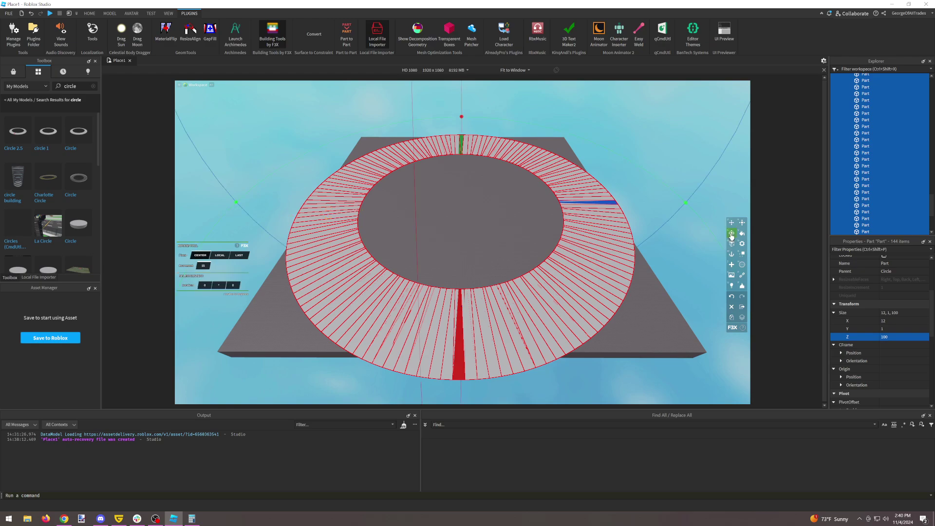
pyautogui.click(216, 256)
pyautogui.moveTo(313, 186); pyautogui.dragTo(326, 189)
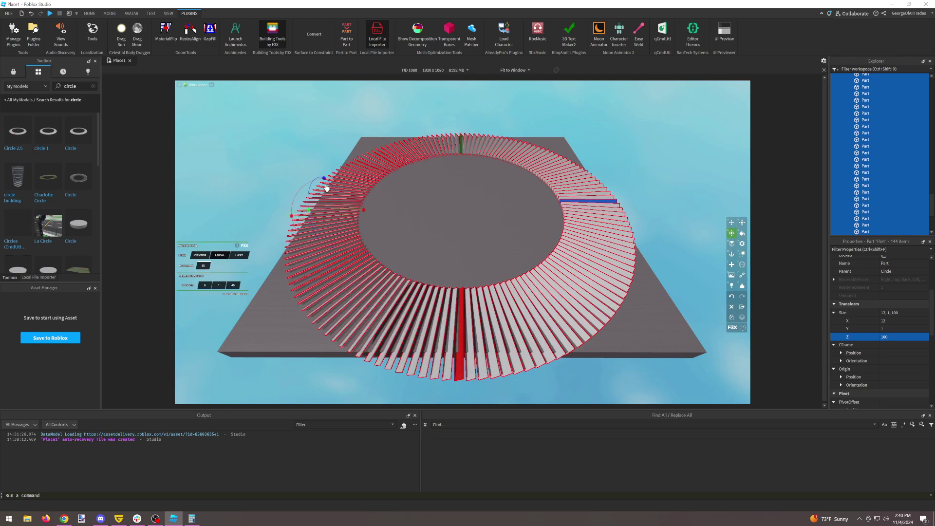
pyautogui.hotkey('ctrl', 'z')
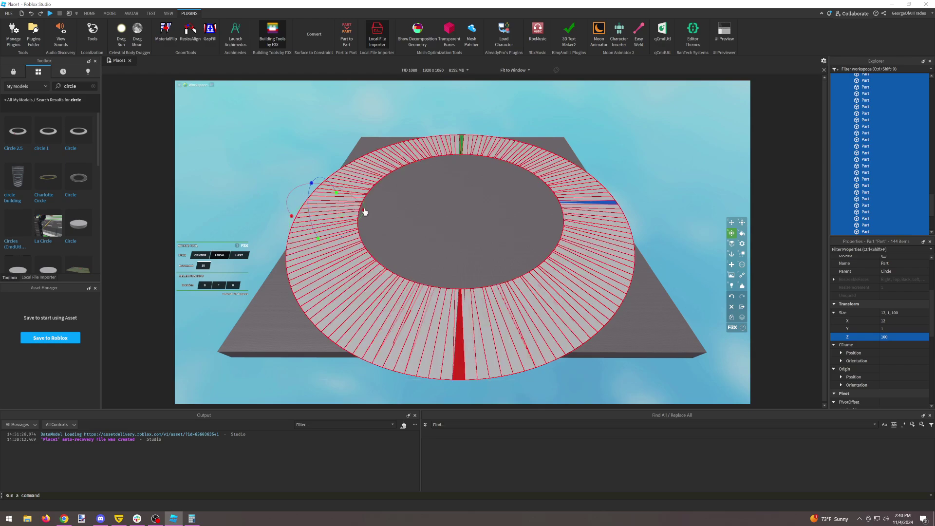
pyautogui.moveTo(363, 217); pyautogui.dragTo(355, 223)
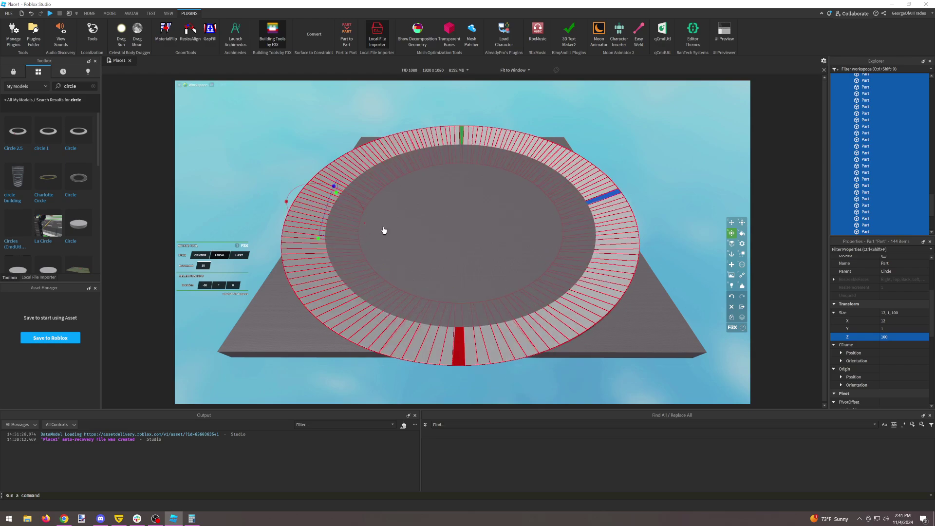
pyautogui.hotkey('ctrl', 'z')
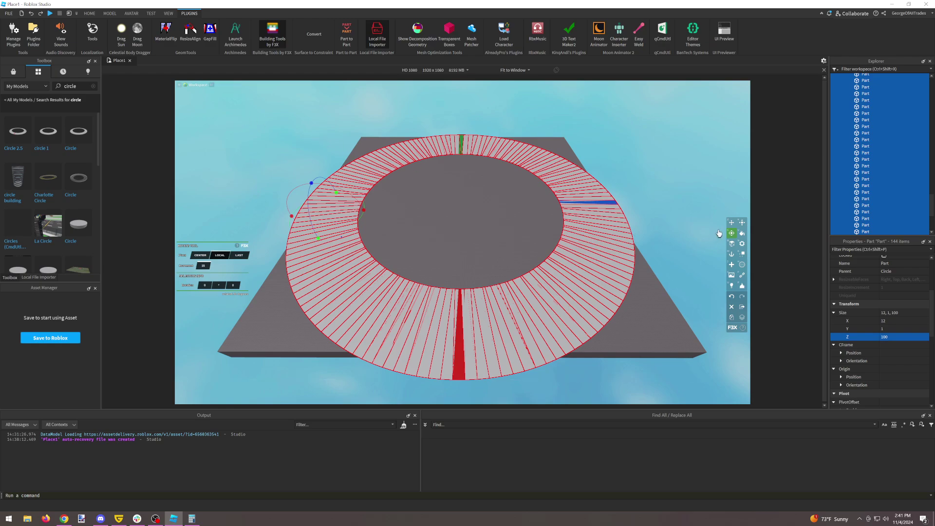
# Return to the F3X Move tool, switch to Studio's standard Select tool and deselect all the segments.
pyautogui.click(733, 224)
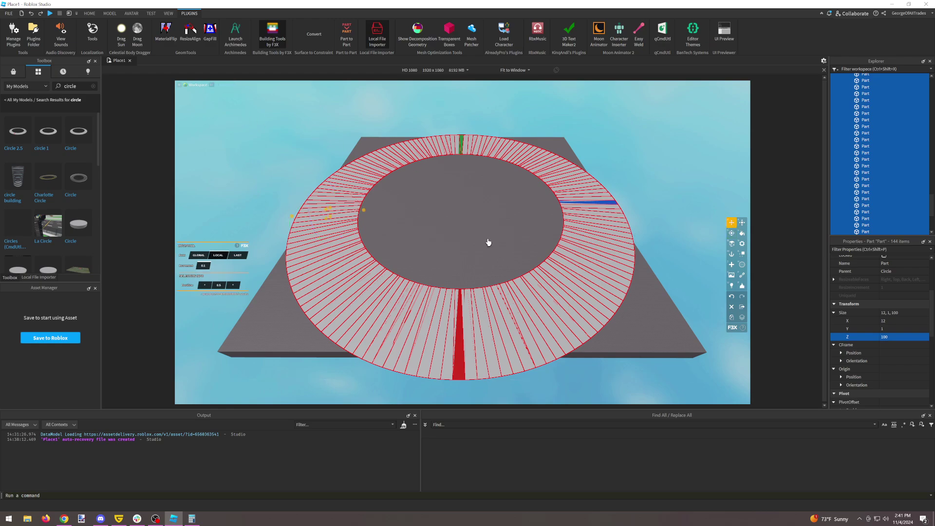
pyautogui.click(90, 13)
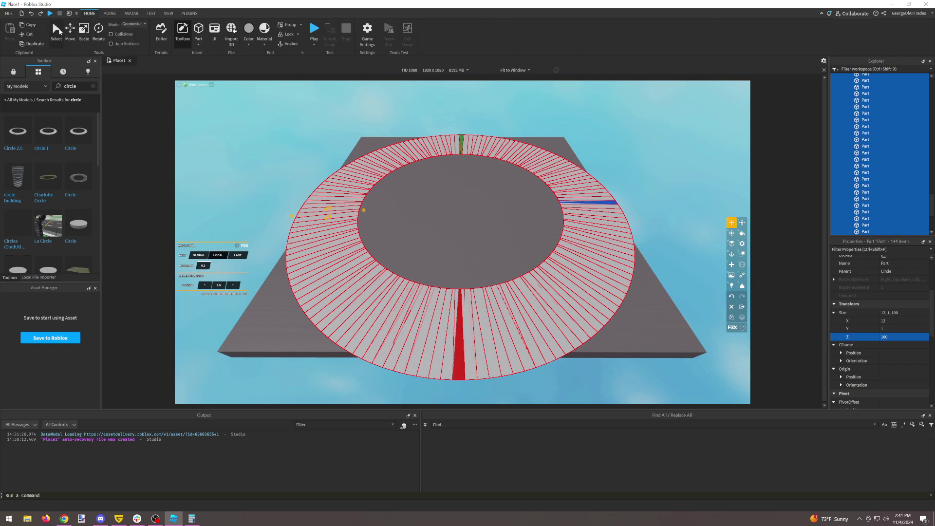
pyautogui.click(480, 124)
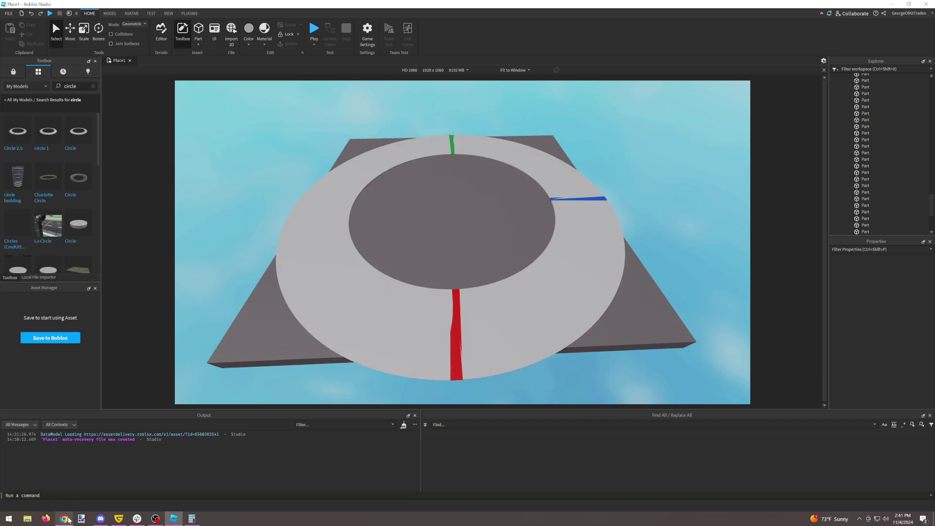
# Bring up the track image and calculator, divide 10 by 7 and multiply the result by the 531 ft straight length.
pyautogui.click(64, 489)
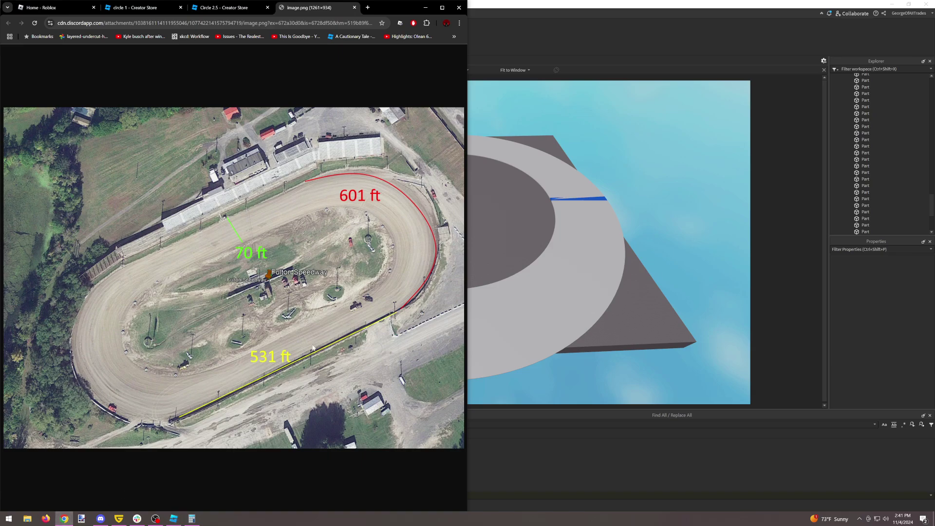
pyautogui.click(191, 518)
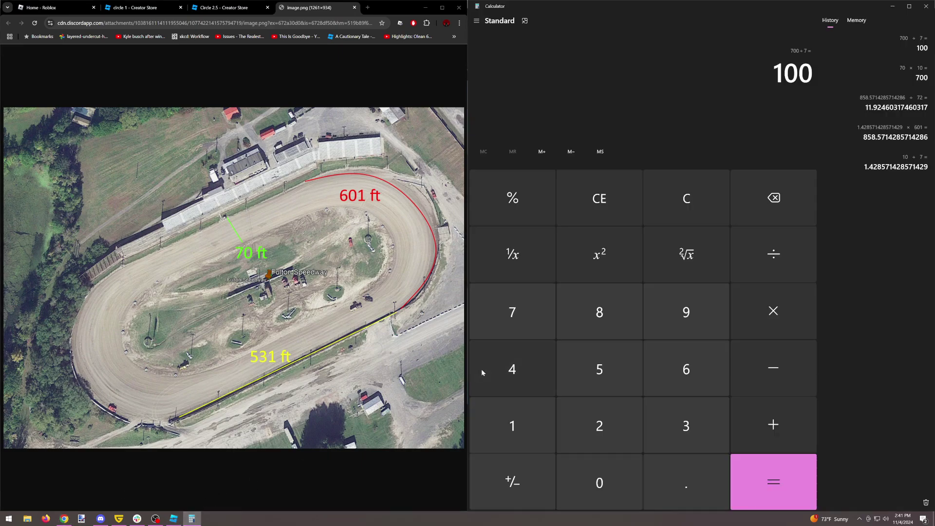
pyautogui.click(517, 427)
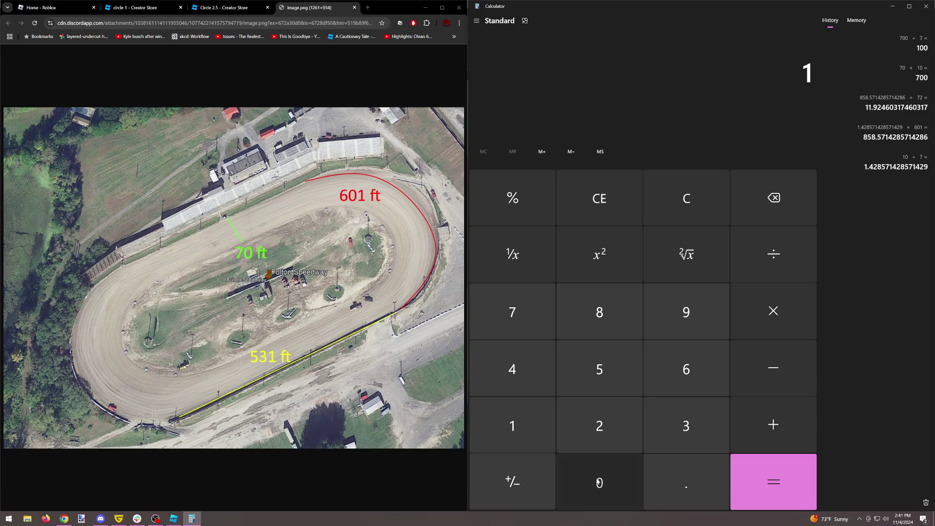
pyautogui.click(600, 482)
pyautogui.click(792, 261)
pyautogui.click(518, 315)
pyautogui.click(775, 315)
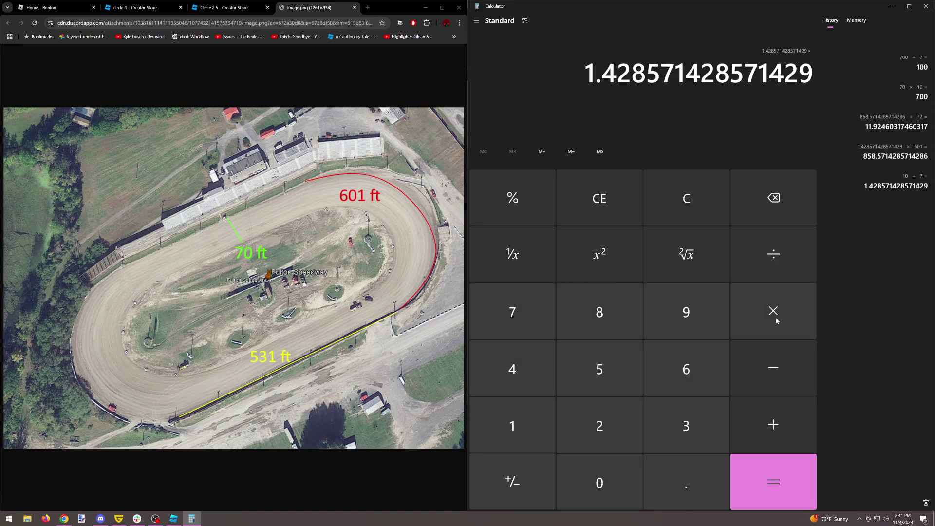
pyautogui.click(623, 391)
pyautogui.click(682, 423)
pyautogui.click(522, 424)
pyautogui.click(764, 475)
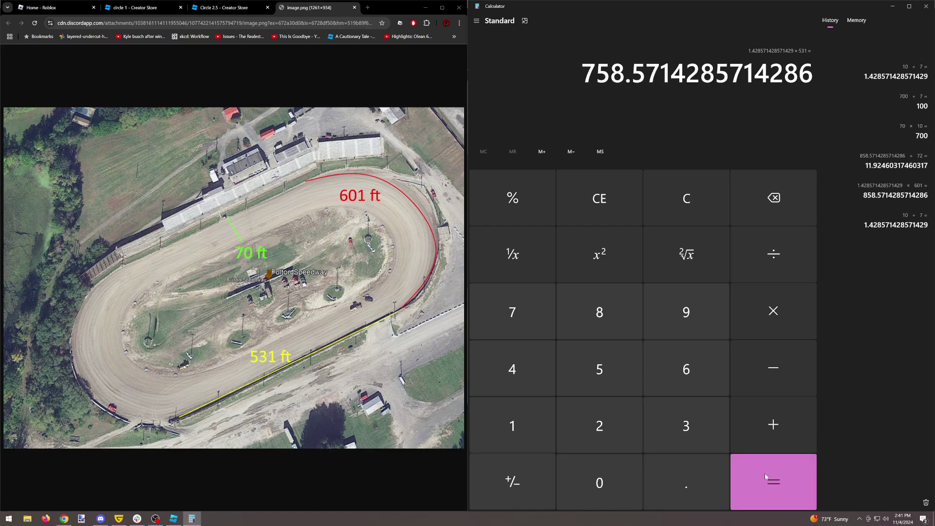
# Switch back to Roblox Studio, check the red segment's size and set the move snapping increment to 746 studs.
pyautogui.click(171, 520)
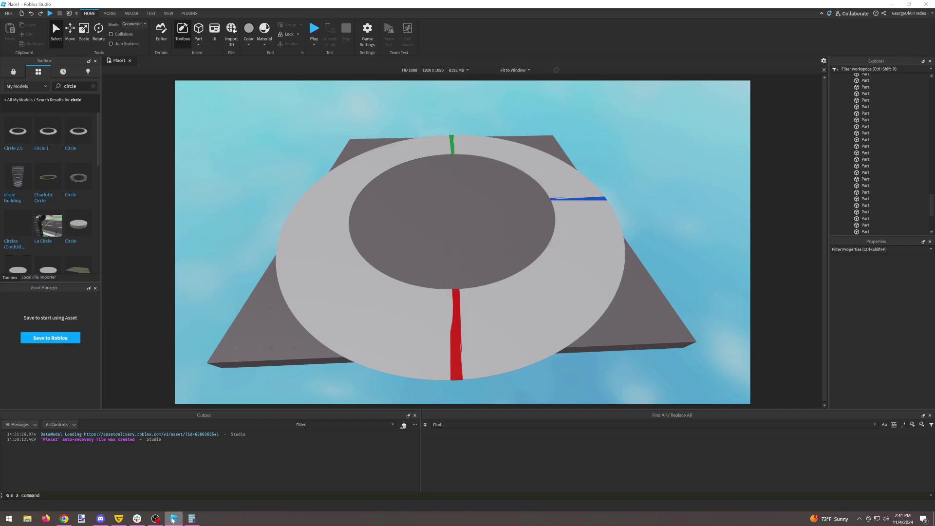
pyautogui.click(462, 358)
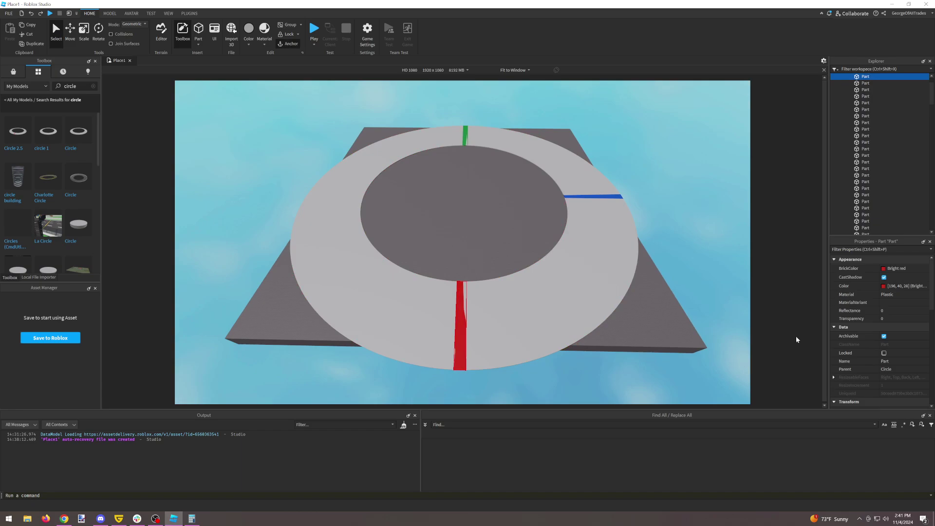
pyautogui.scroll(-3, 876, 347)
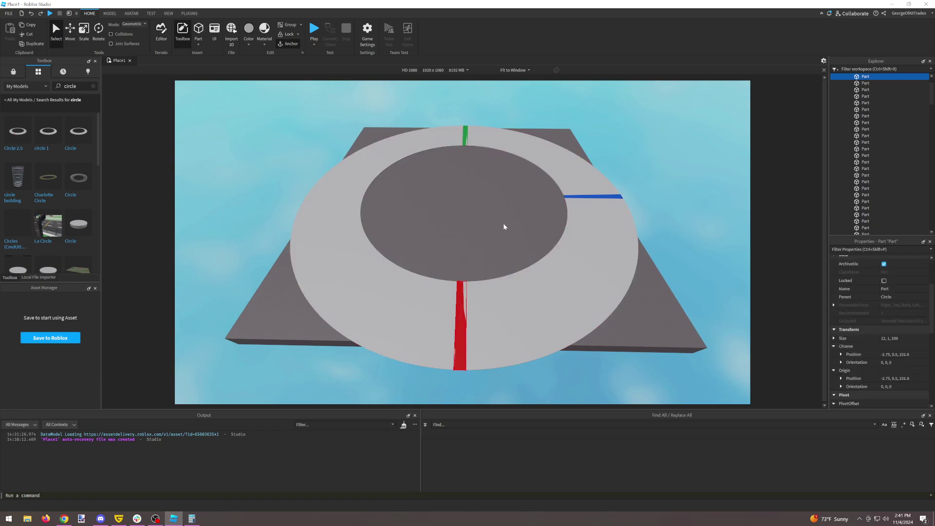
pyautogui.click(110, 13)
pyautogui.click(166, 34)
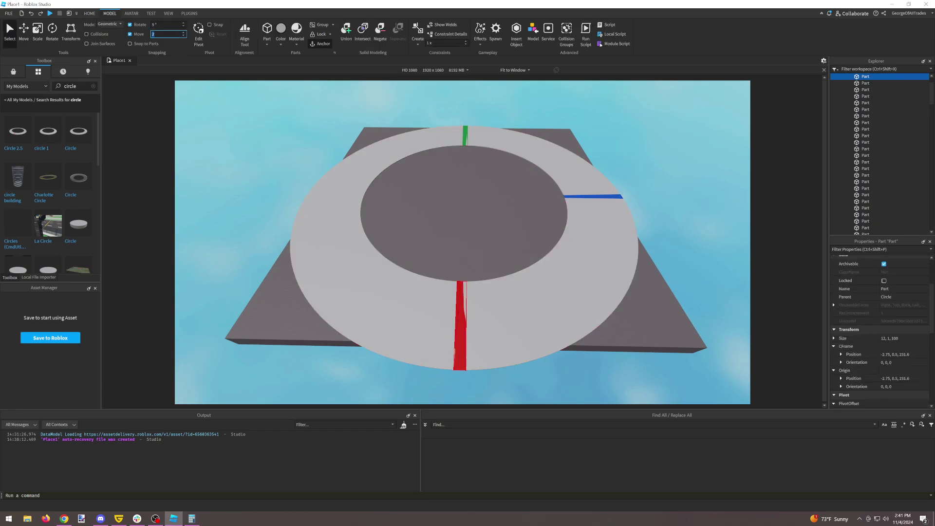
pyautogui.write('746')
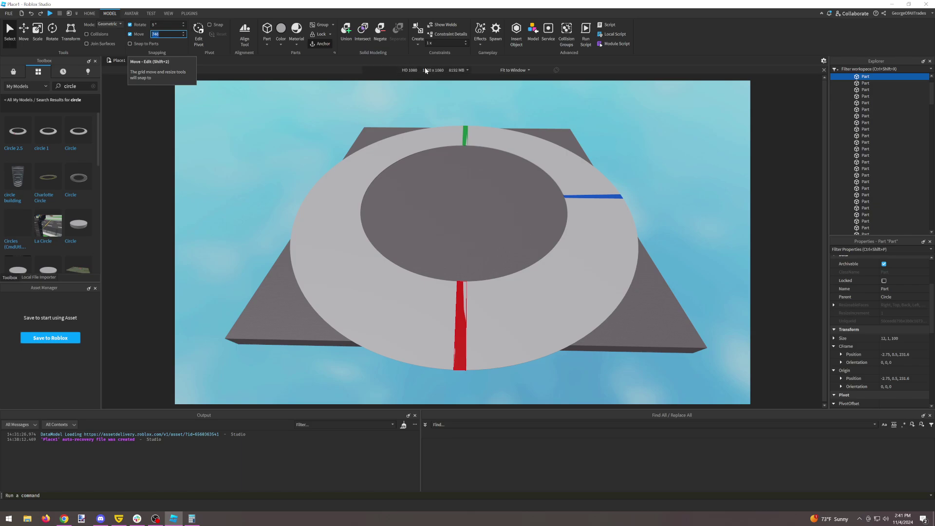
# Select the half of the circle containing the blue segment plus the green segment, and move it 746 studs away from the other half.
pyautogui.click(484, 119)
pyautogui.press('d')
pyautogui.moveTo(461, 121); pyautogui.dragTo(655, 381)
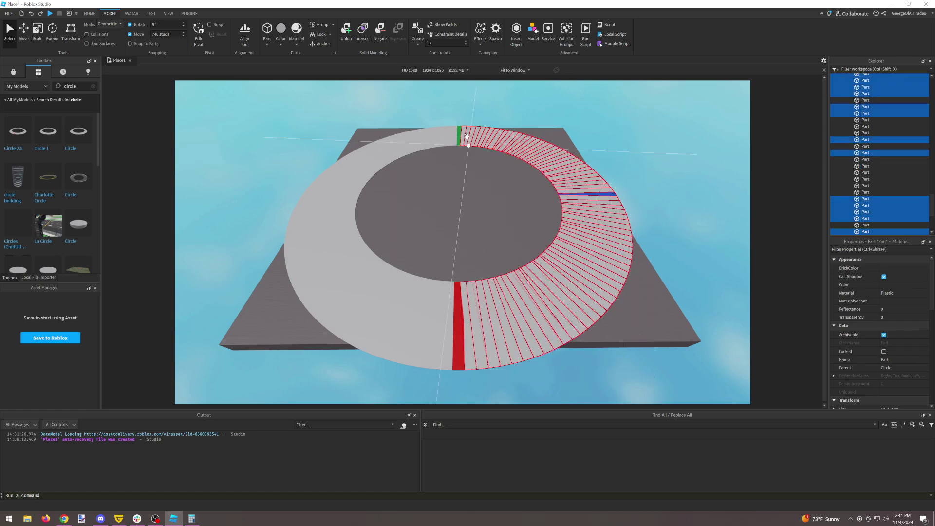
pyautogui.keyDown('ctrl'); pyautogui.click(460, 128); pyautogui.keyUp('ctrl')
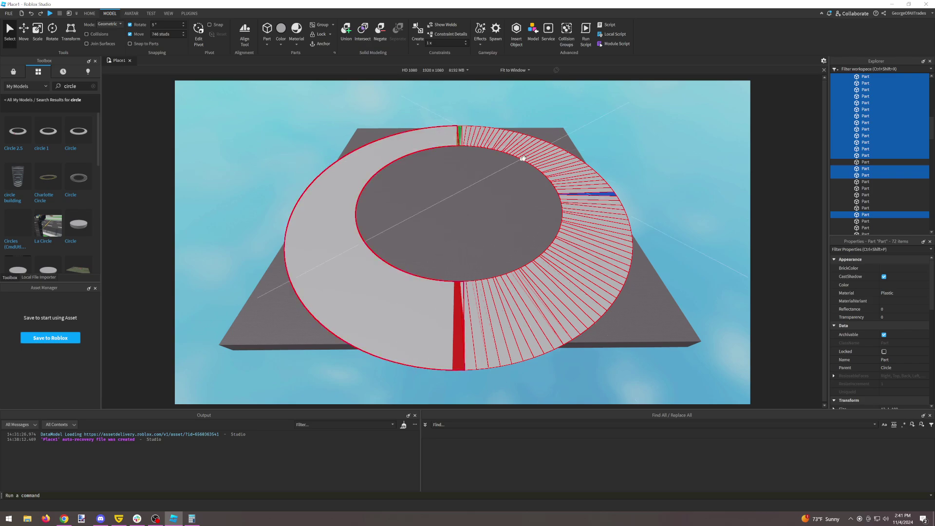
pyautogui.click(23, 30)
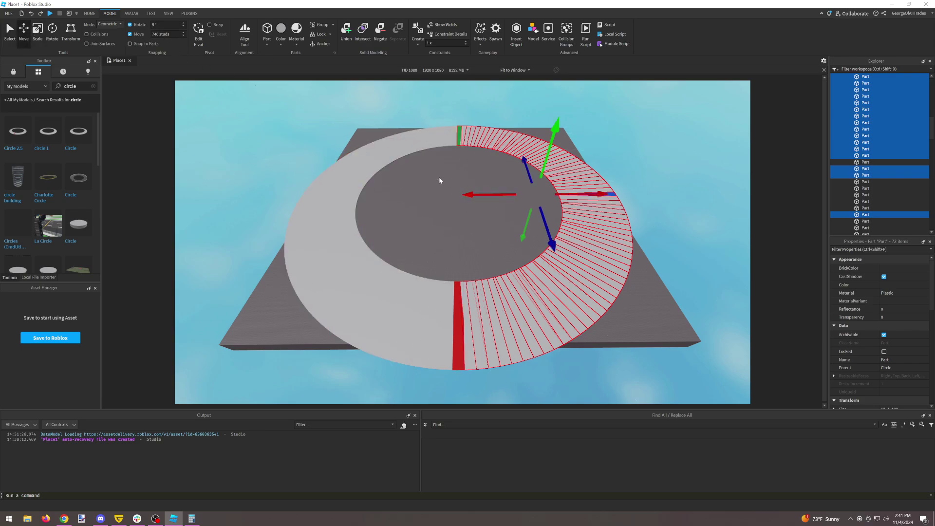
pyautogui.moveTo(487, 195); pyautogui.dragTo(593, 188)
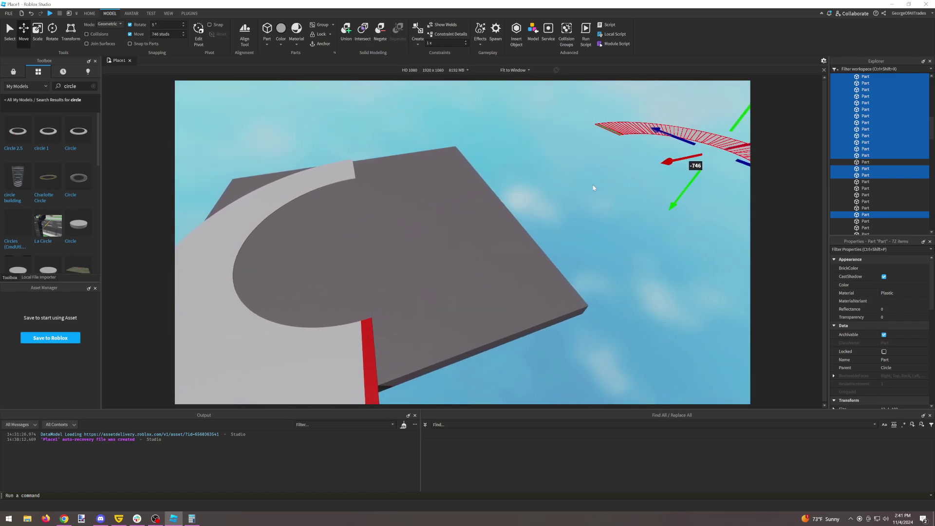
pyautogui.moveTo(593, 188); pyautogui.dragTo(604, 183, button='right')
pyautogui.press('s')
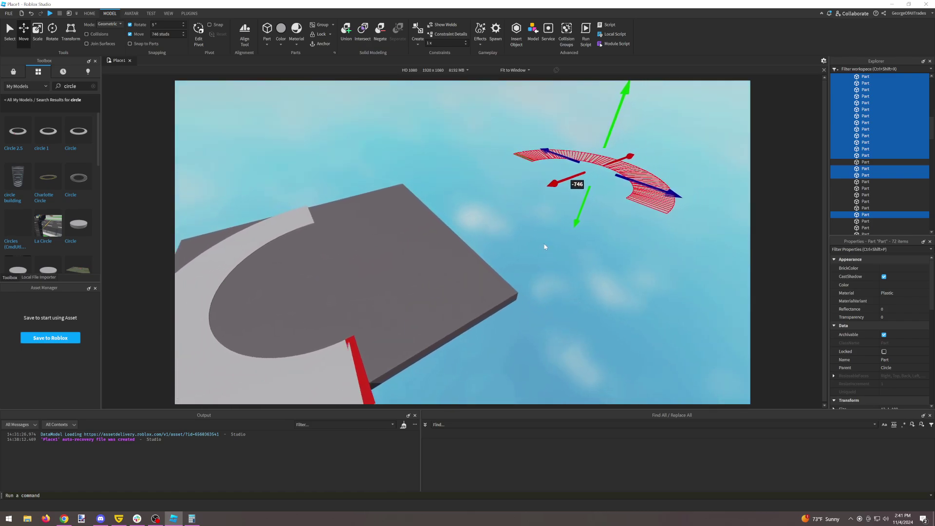
pyautogui.click(544, 247)
# Scale the red and green segments lengthwise by 746 studs to form two straights joining the separated turns.
pyautogui.scroll(3, 537, 243)
pyautogui.click(388, 306)
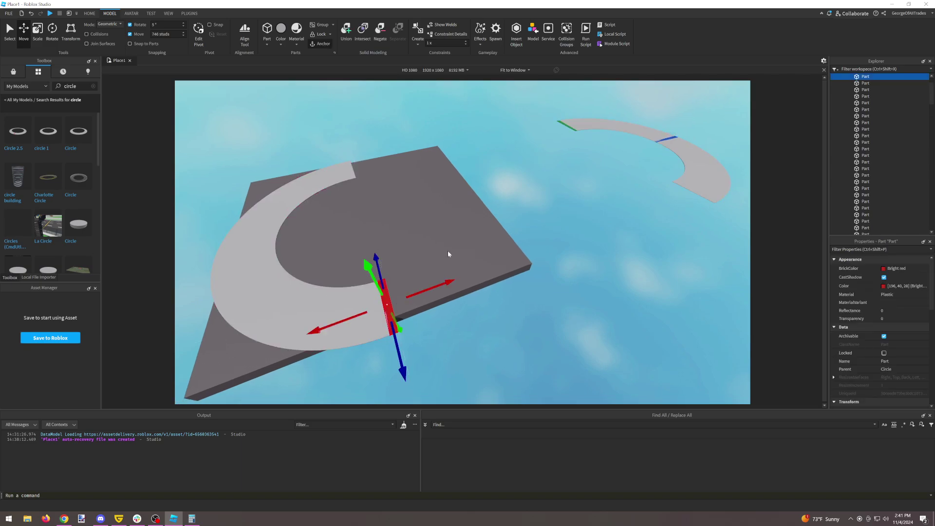
pyautogui.click(37, 31)
pyautogui.moveTo(407, 294); pyautogui.dragTo(368, 169)
pyautogui.click(570, 126)
pyautogui.click(394, 240)
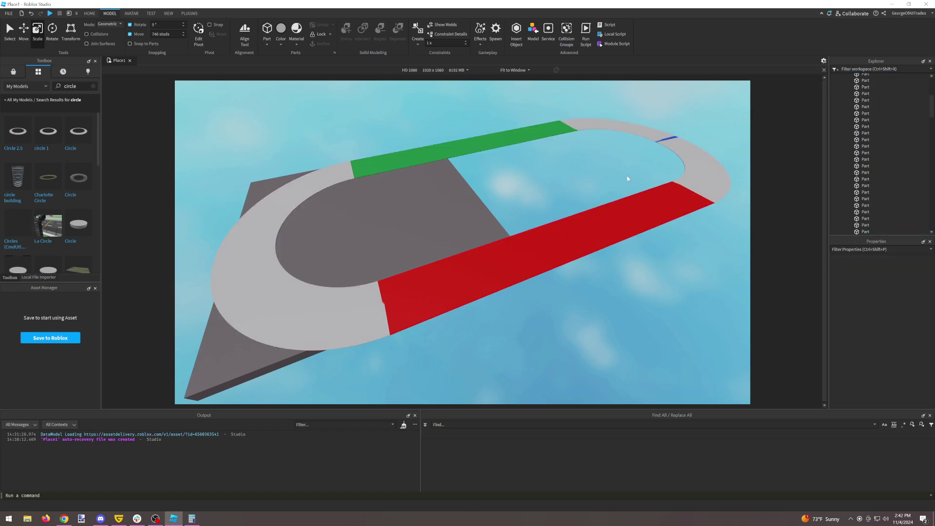
# Set the move snapping increment to 0.1 studs.
pyautogui.click(172, 33)
pyautogui.write('0.1')
pyautogui.press('Return')
# Select the Circle model, collapse its list of parts and rename it Surface.
pyautogui.click(388, 157)
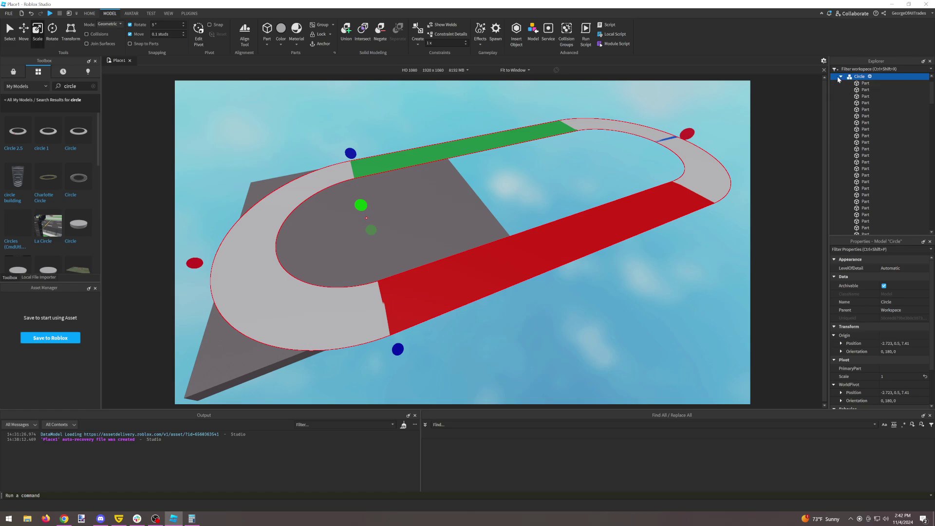
pyautogui.click(842, 77)
pyautogui.click(894, 302)
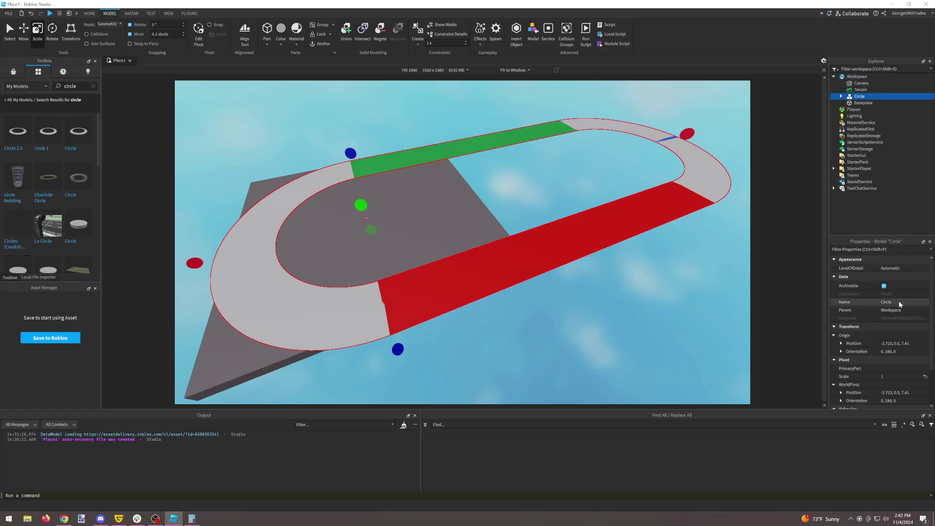
pyautogui.write('Surface')
pyautogui.press('Return')
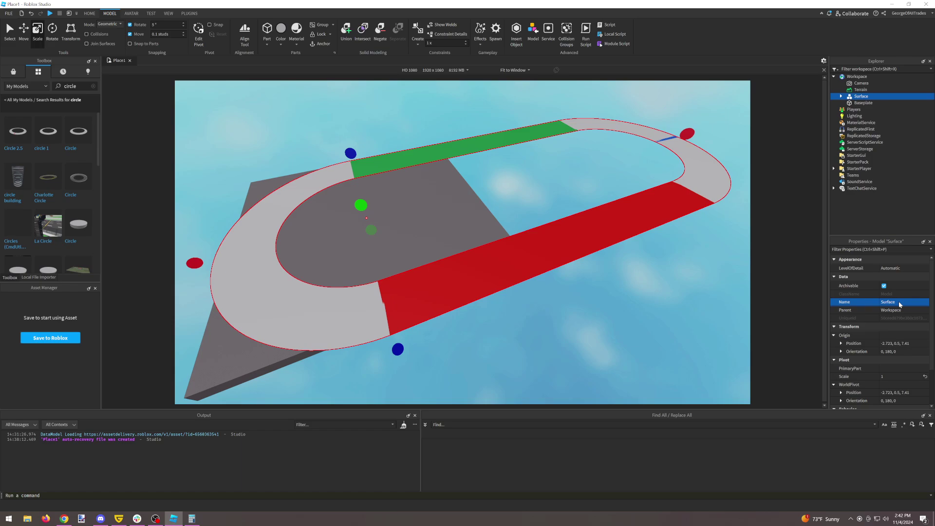
# Duplicate the Surface model and rename the copy Wall.
pyautogui.hotkey('ctrl', 'd')
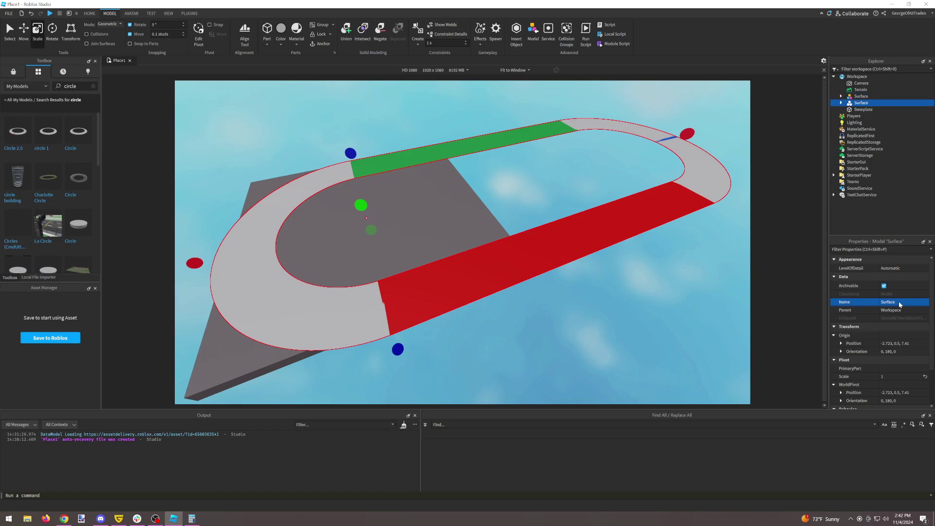
pyautogui.rightClick(861, 103)
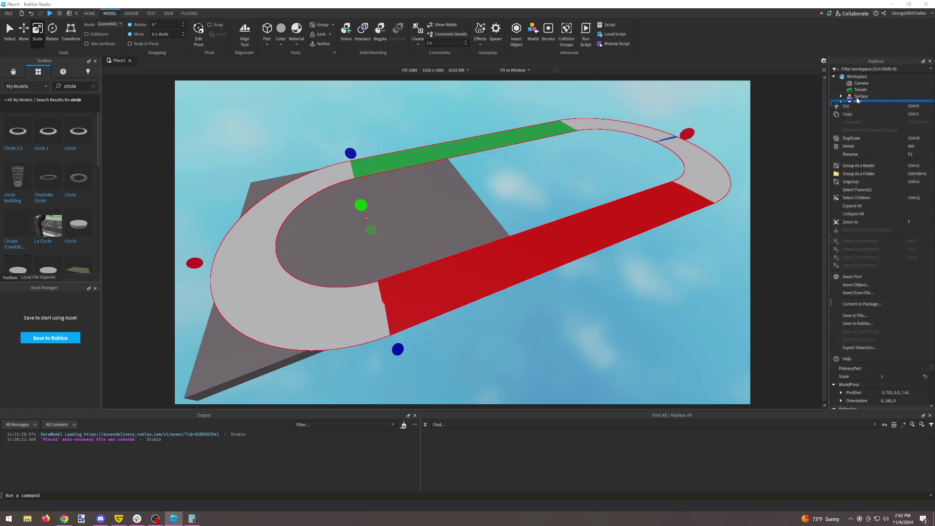
pyautogui.click(851, 154)
pyautogui.write('Wal')
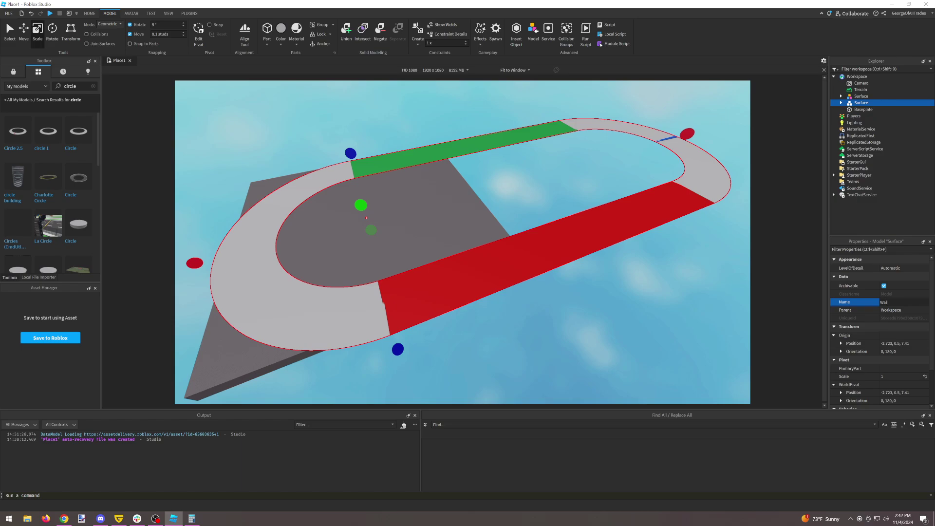
pyautogui.write('l')
pyautogui.press('Return')
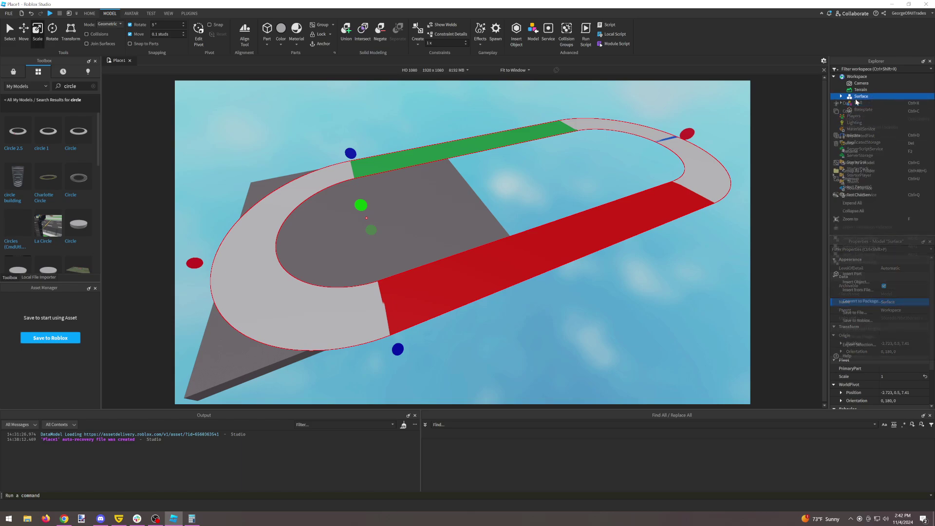
# Select all child parts of the Wall model and start Building Tools by F3X.
pyautogui.click(862, 96)
pyautogui.click(855, 104)
pyautogui.rightClick(855, 105)
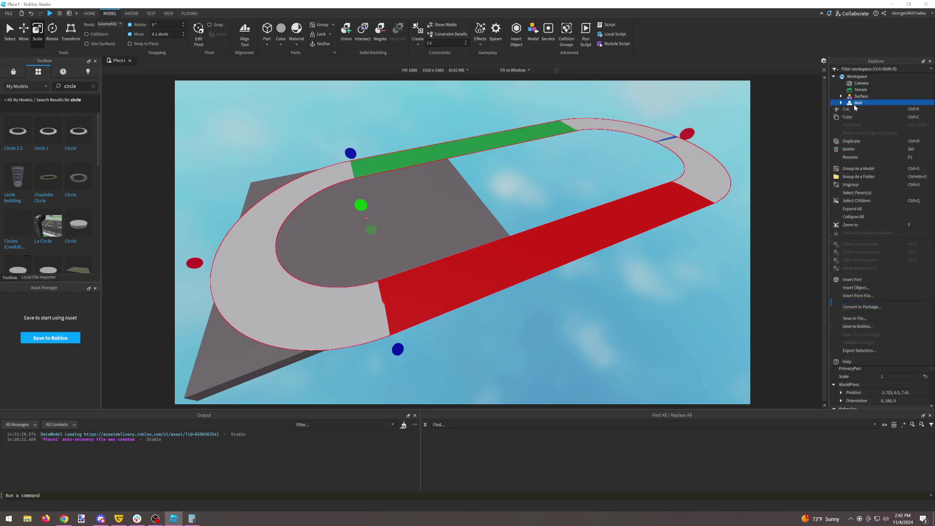
pyautogui.click(870, 201)
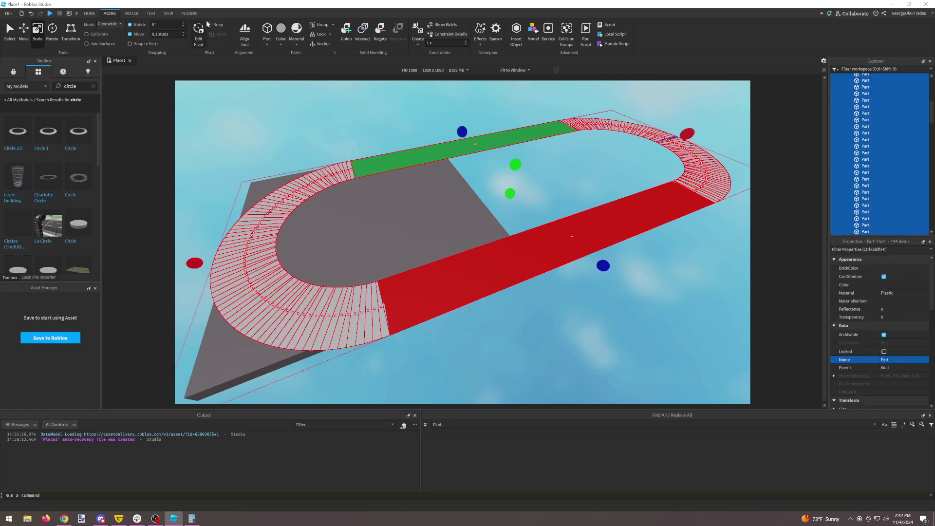
pyautogui.scroll(15, 843, 127)
pyautogui.rightClick(858, 103)
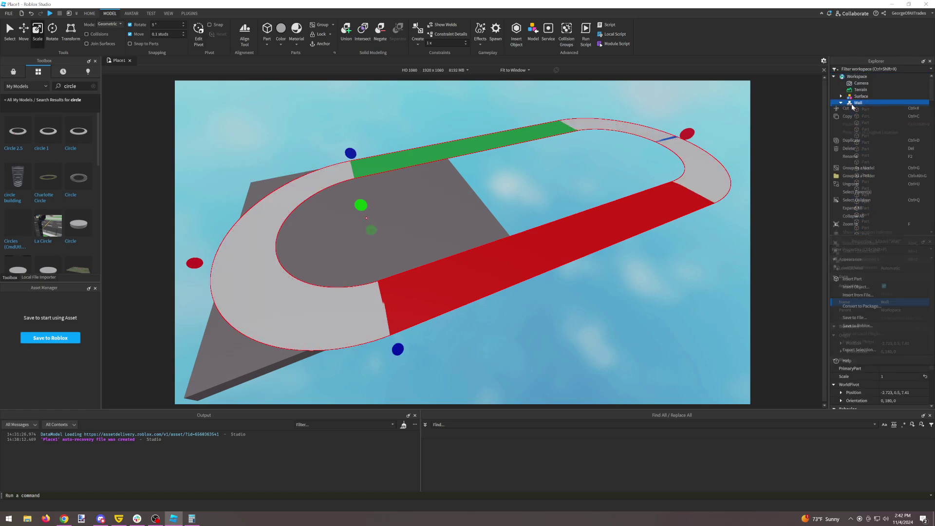
pyautogui.click(862, 201)
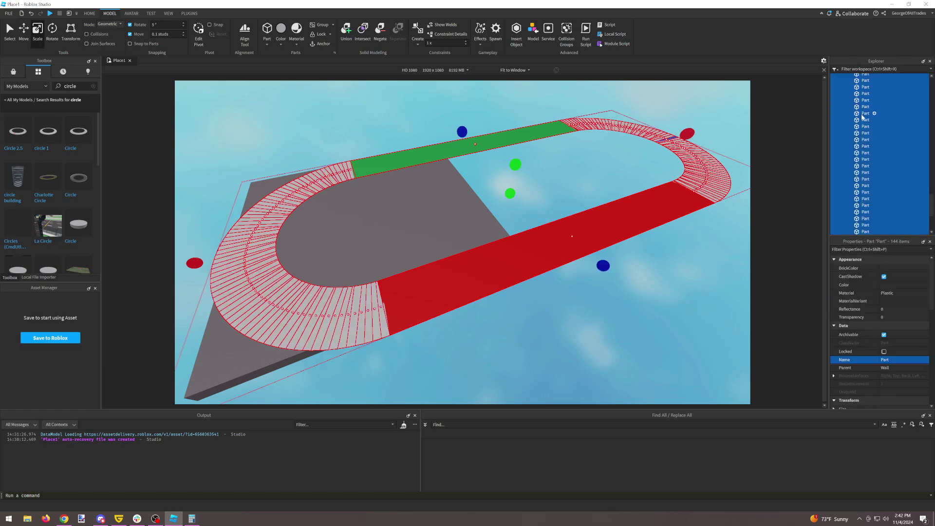
pyautogui.click(187, 15)
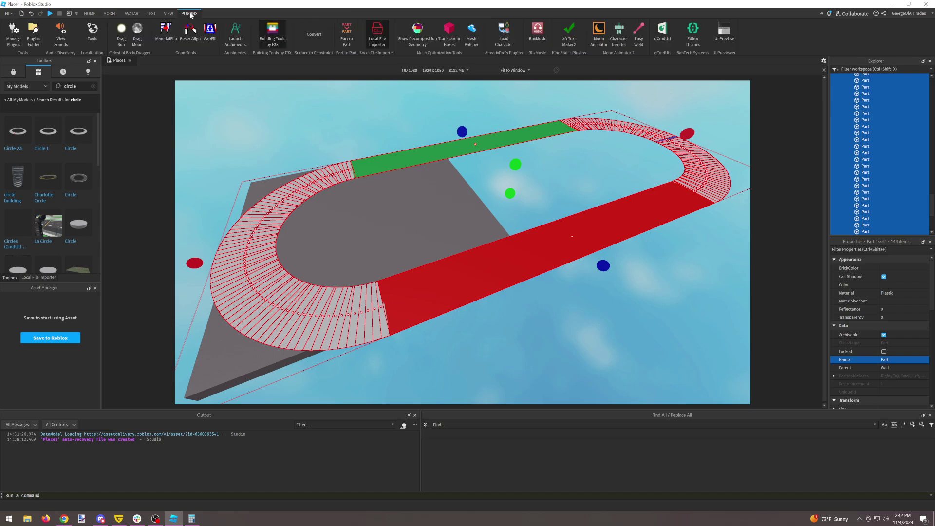
pyautogui.click(265, 36)
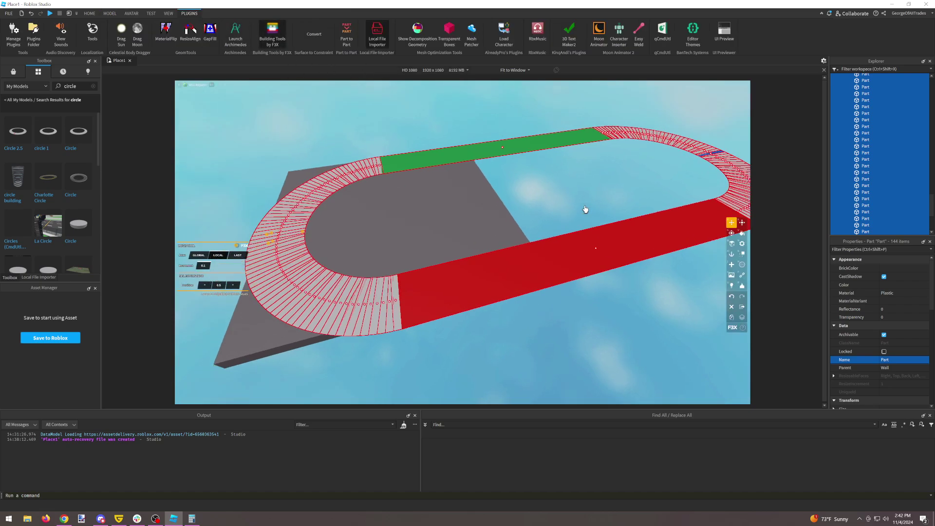
# Resize the wall parts from their inner ends to a 1-stud-thick strip along the track's outer edge.
pyautogui.moveTo(587, 209); pyautogui.dragTo(470, 238, button='right')
pyautogui.press('x')
pyautogui.scroll(5, 470, 237)
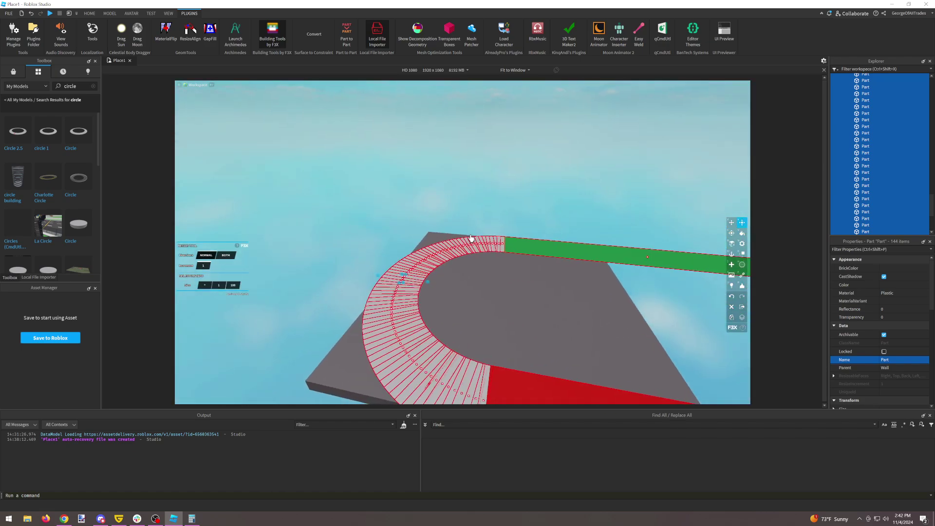
pyautogui.scroll(8, 471, 238)
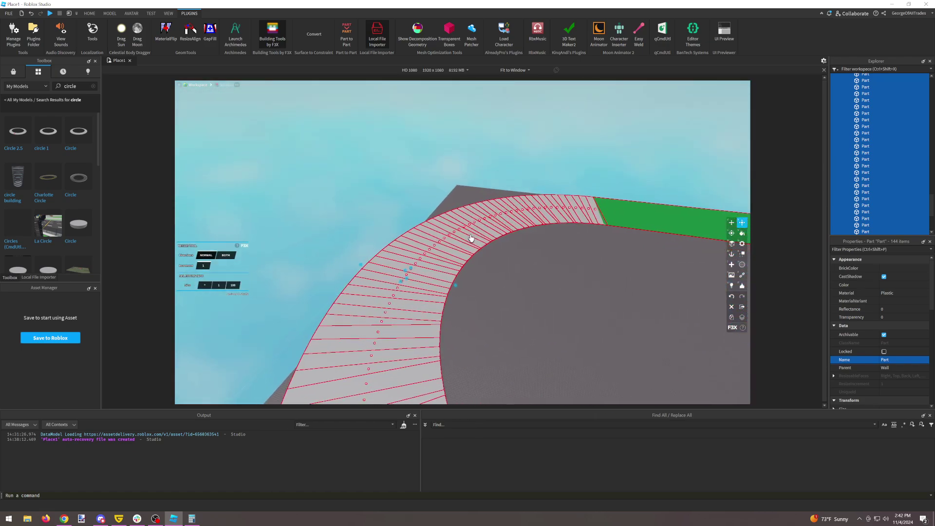
pyautogui.press('a')
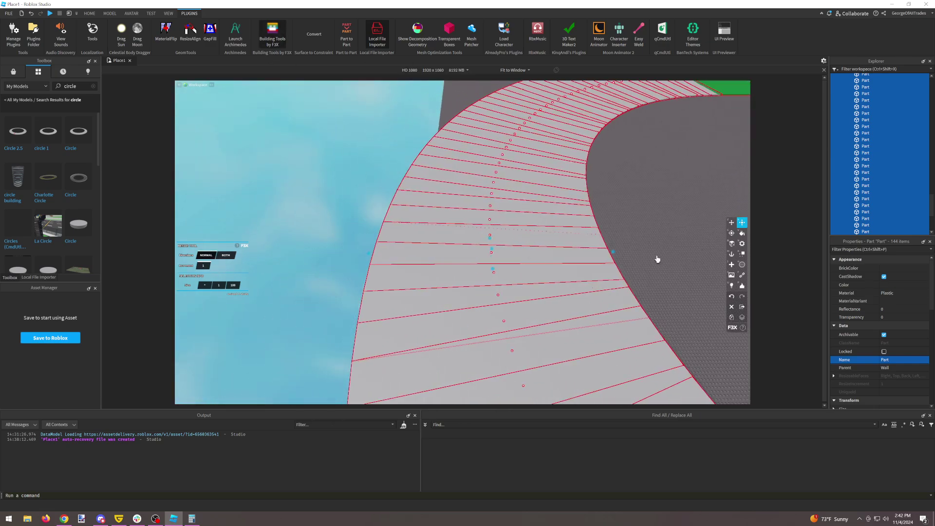
pyautogui.moveTo(614, 254); pyautogui.dragTo(393, 272)
pyautogui.press('w')
pyautogui.moveTo(393, 271); pyautogui.dragTo(393, 271, button='right')
pyautogui.press('s')
# Extend the wall parts upward above the track surface and adjust their lower edge to cover the surface's outer side.
pyautogui.moveTo(451, 243); pyautogui.dragTo(455, 213)
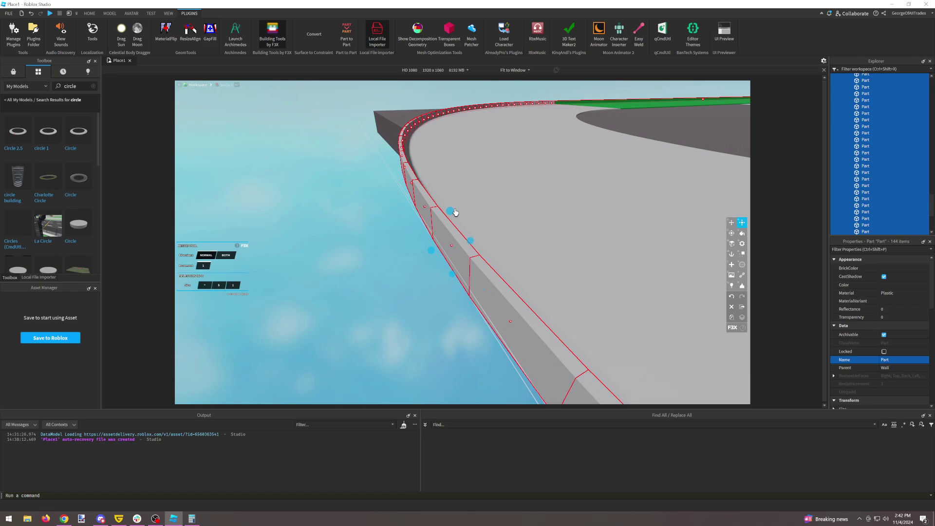
pyautogui.moveTo(456, 210); pyautogui.dragTo(456, 206)
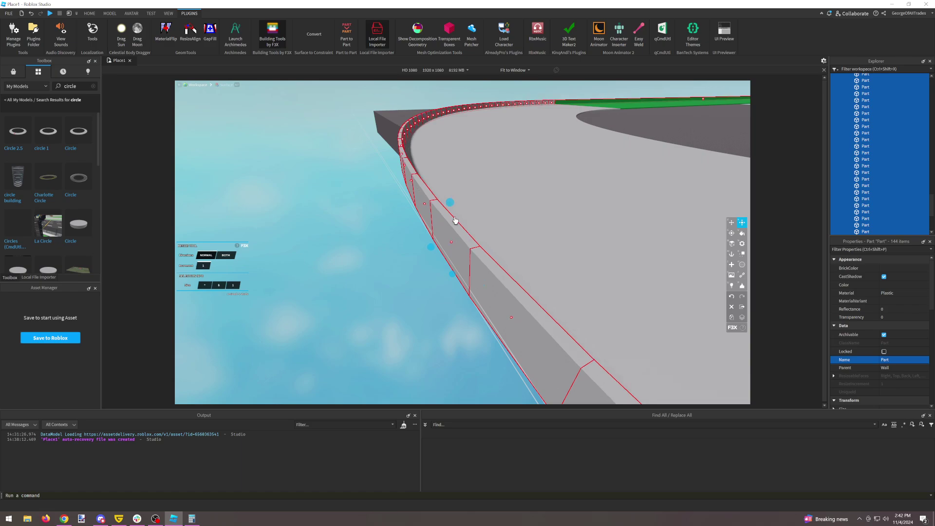
pyautogui.moveTo(456, 221); pyautogui.dragTo(451, 243, button='right')
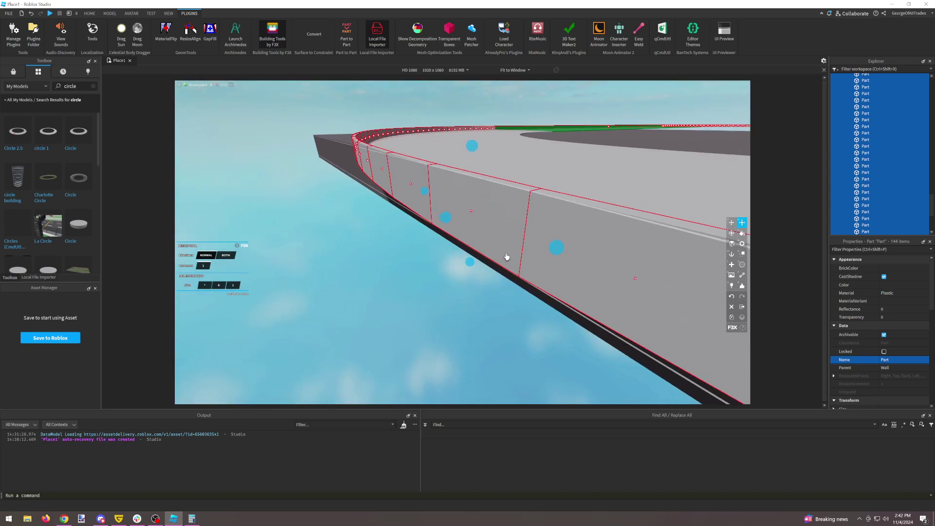
pyautogui.moveTo(506, 257); pyautogui.dragTo(428, 232, button='right')
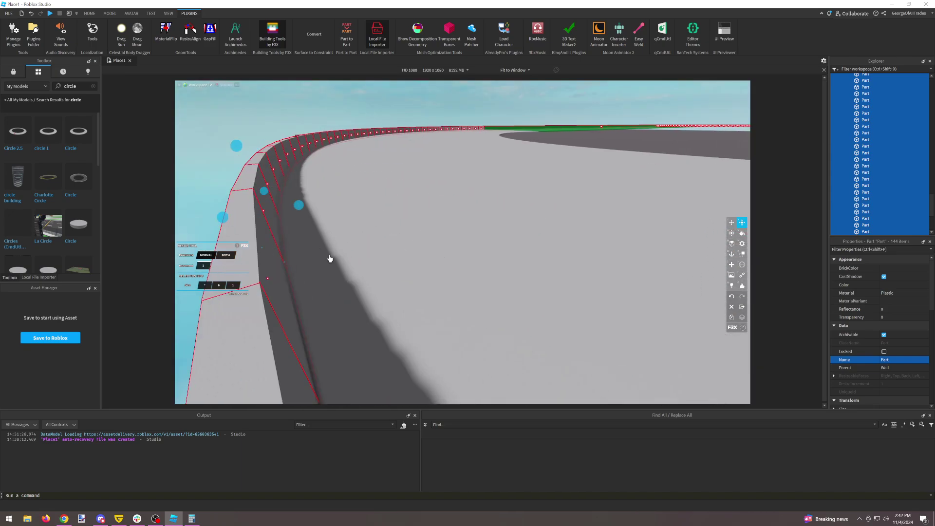
pyautogui.press('a')
pyautogui.press('a')
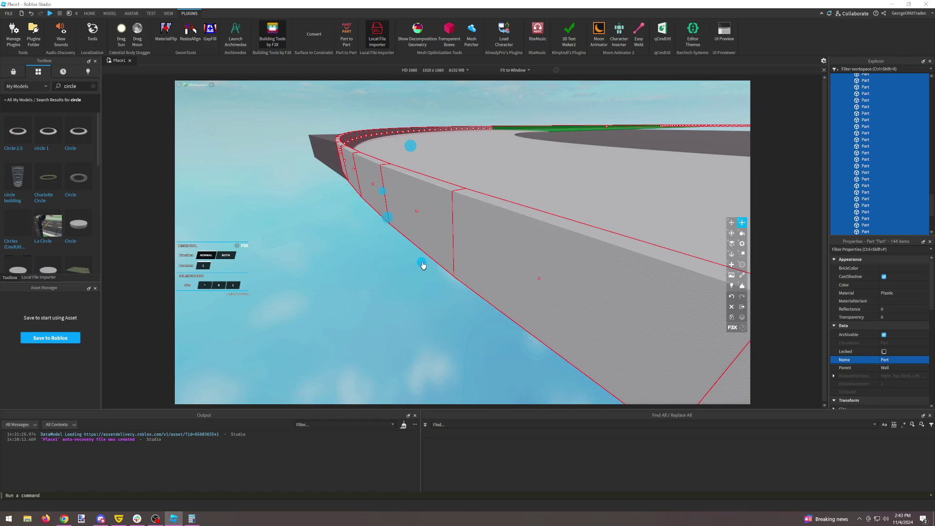
pyautogui.press('a')
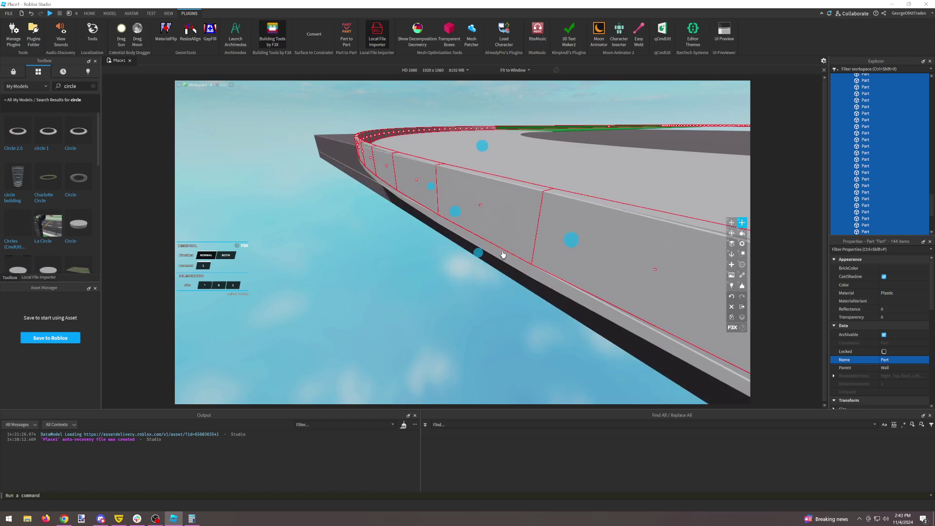
pyautogui.press('w')
pyautogui.moveTo(469, 241); pyautogui.dragTo(443, 284, button='right')
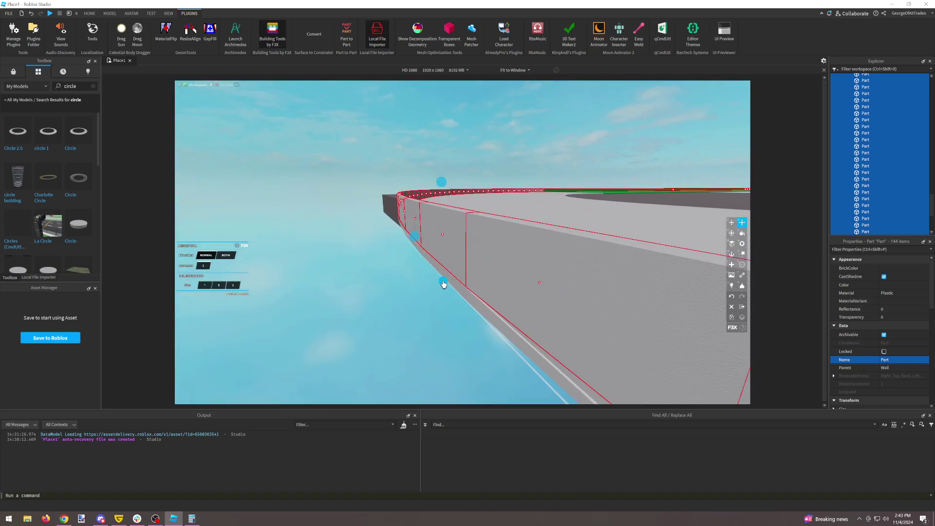
pyautogui.moveTo(442, 287); pyautogui.dragTo(441, 293)
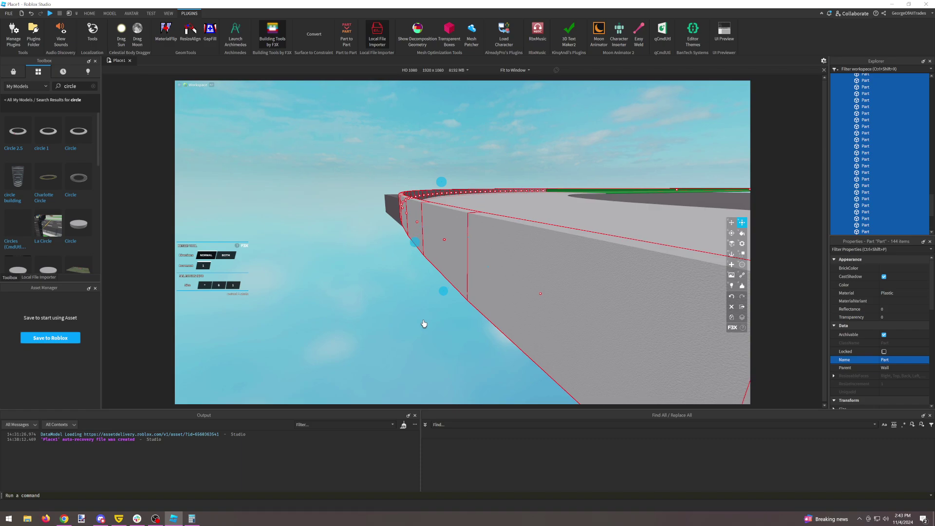
pyautogui.press('e')
pyautogui.moveTo(424, 323); pyautogui.dragTo(385, 334, button='right')
pyautogui.press('e')
pyautogui.moveTo(460, 273); pyautogui.dragTo(460, 273, button='right')
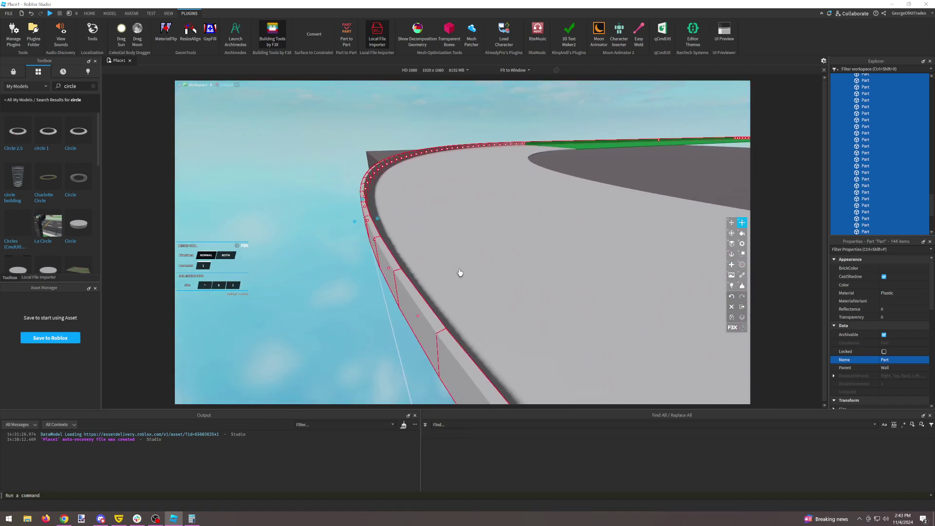
# Set the wall parts' colour to Institutional white and their material to Concrete.
pyautogui.click(893, 269)
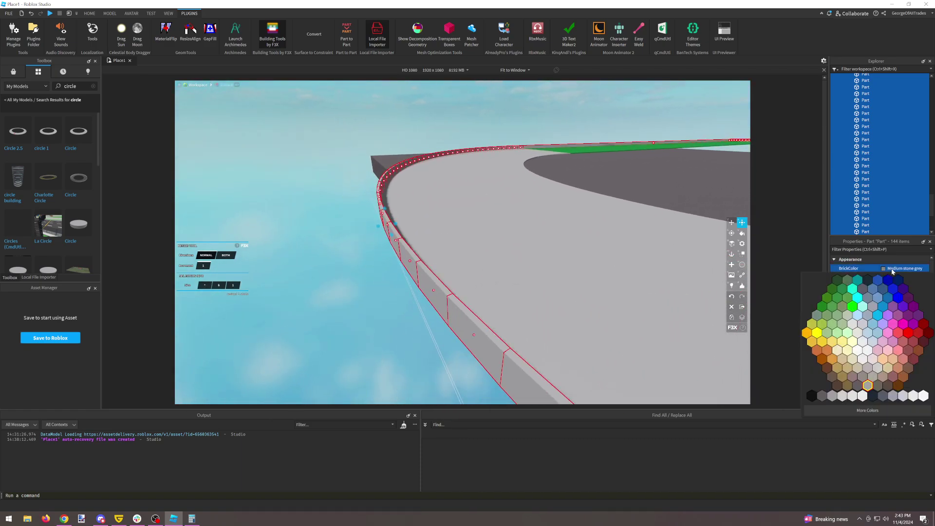
pyautogui.click(926, 395)
pyautogui.press('c')
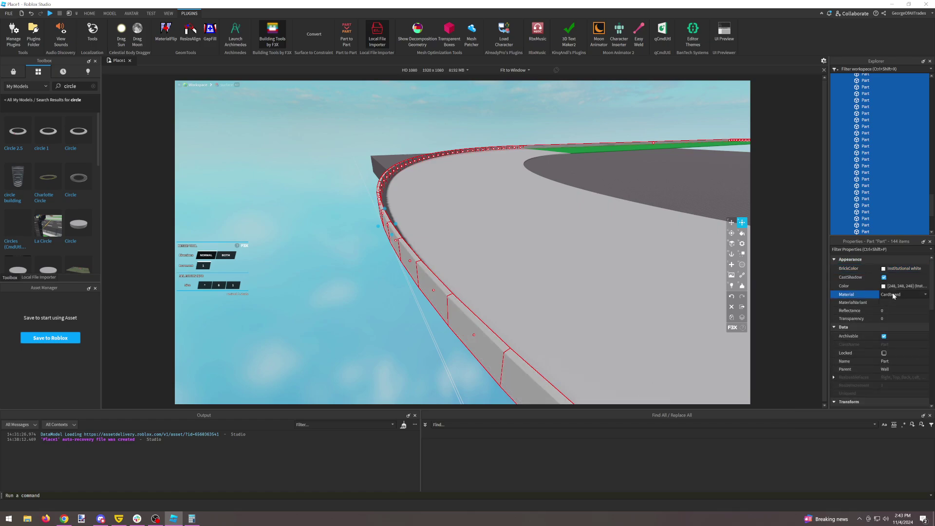
pyautogui.press('c')
pyautogui.press('c')
pyautogui.press('c')
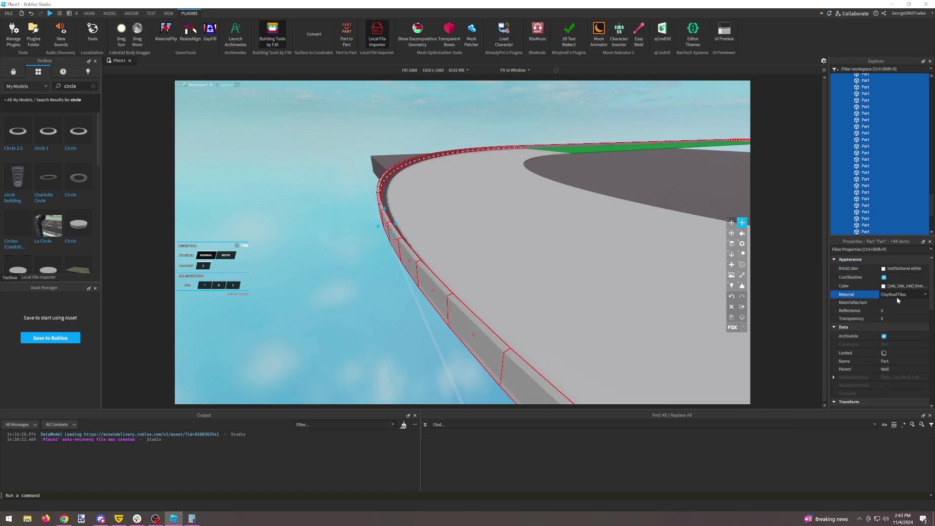
pyautogui.press('c')
pyautogui.press('c')
# Move the wall parts slightly outward with the F3X Move tool so they stand along the track's outer edge.
pyautogui.moveTo(560, 215); pyautogui.dragTo(418, 211, button='right')
pyautogui.press('d')
pyautogui.press('s')
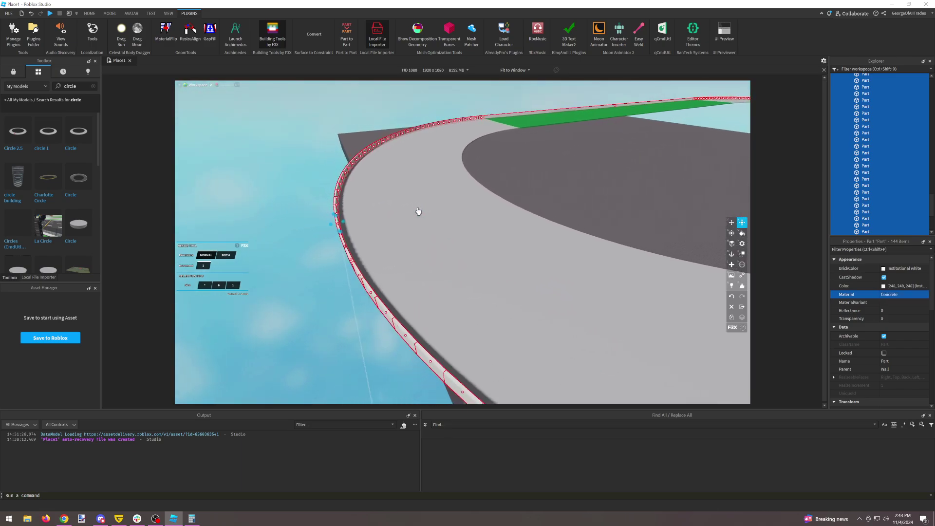
pyautogui.press('s')
pyautogui.press('d')
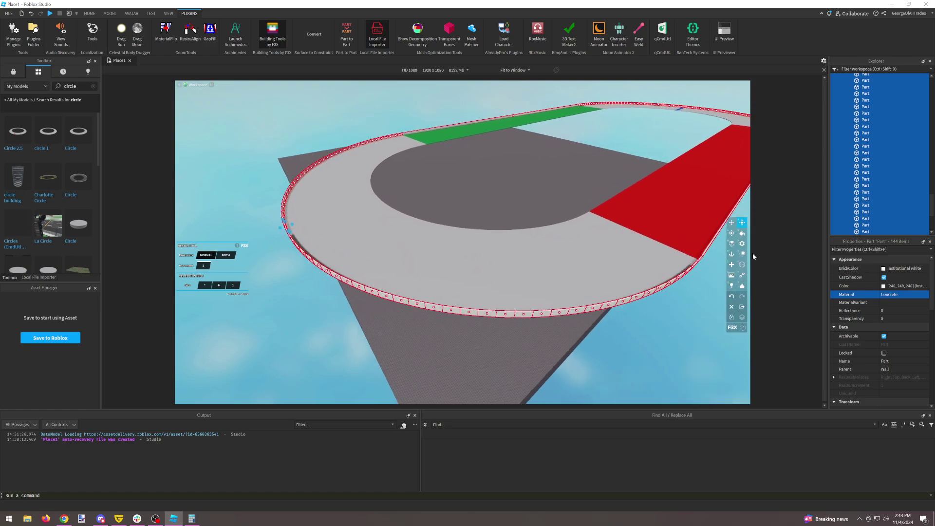
pyautogui.press('w')
pyautogui.press('w')
pyautogui.moveTo(524, 286); pyautogui.dragTo(530, 236, button='right')
pyautogui.press('a')
pyautogui.press('s')
pyautogui.click(732, 223)
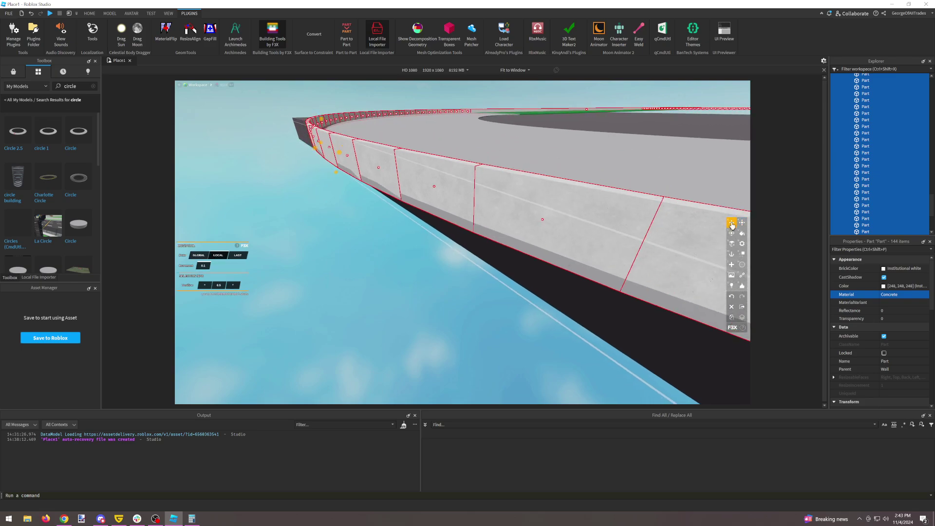
pyautogui.press('w')
pyautogui.moveTo(427, 224); pyautogui.dragTo(428, 223, button='right')
pyautogui.press('s')
pyautogui.moveTo(410, 245); pyautogui.dragTo(405, 245)
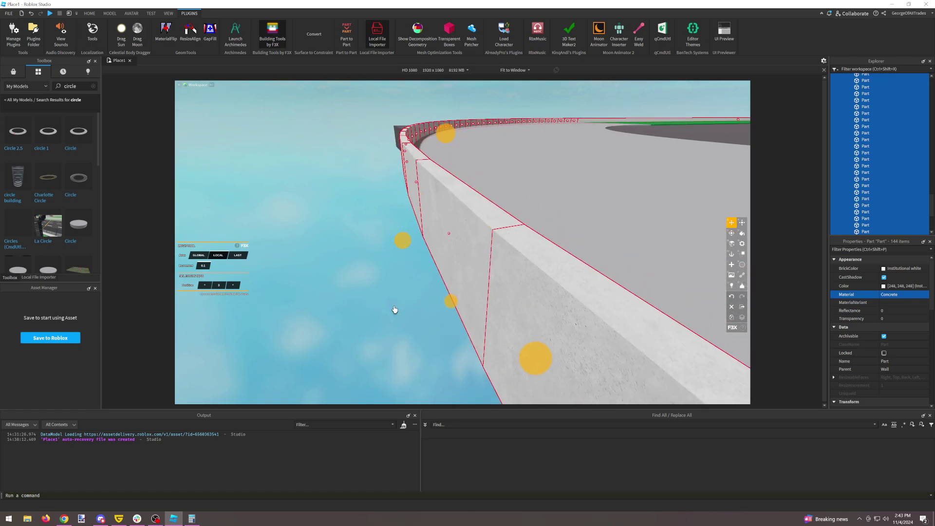
# Try raising a copy of the Wall model above the existing wall, and delete that copy.
pyautogui.click(89, 13)
pyautogui.click(57, 39)
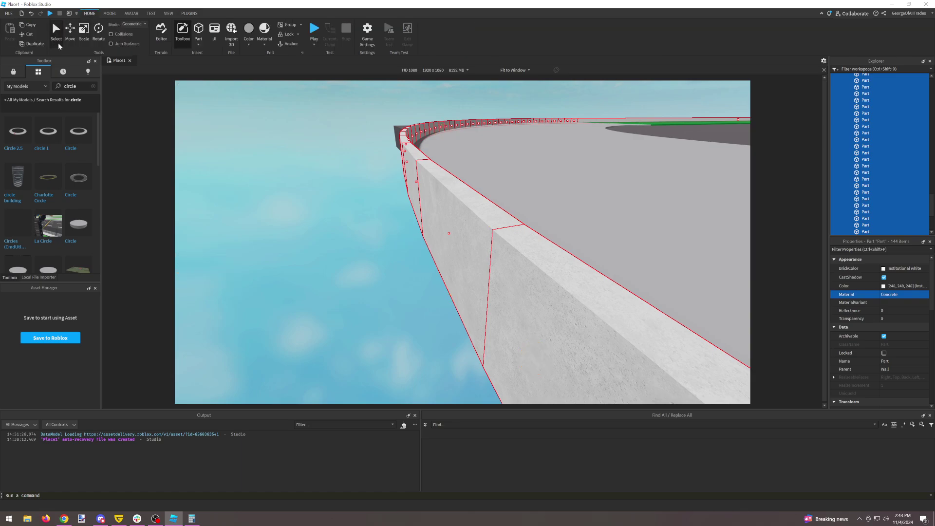
pyautogui.click(323, 236)
pyautogui.moveTo(323, 236); pyautogui.dragTo(331, 244, button='right')
pyautogui.click(445, 287)
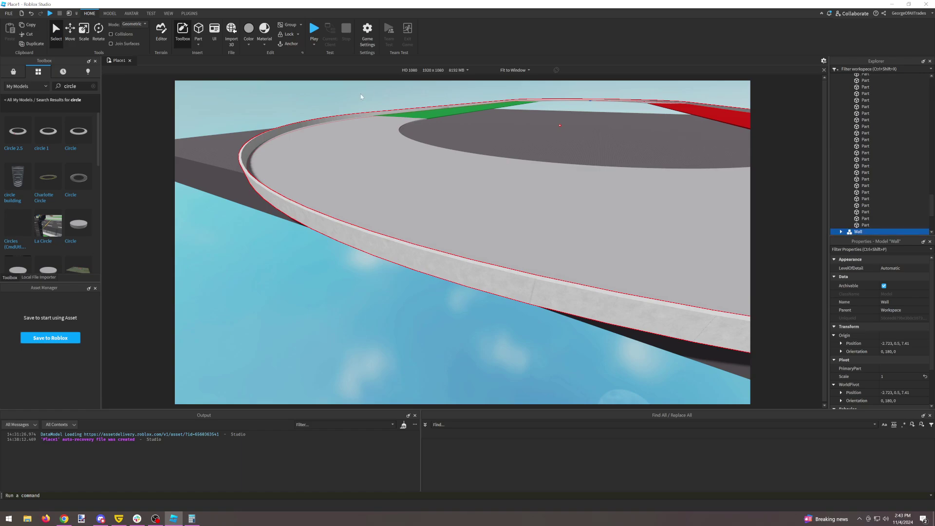
pyautogui.click(189, 13)
pyautogui.click(272, 33)
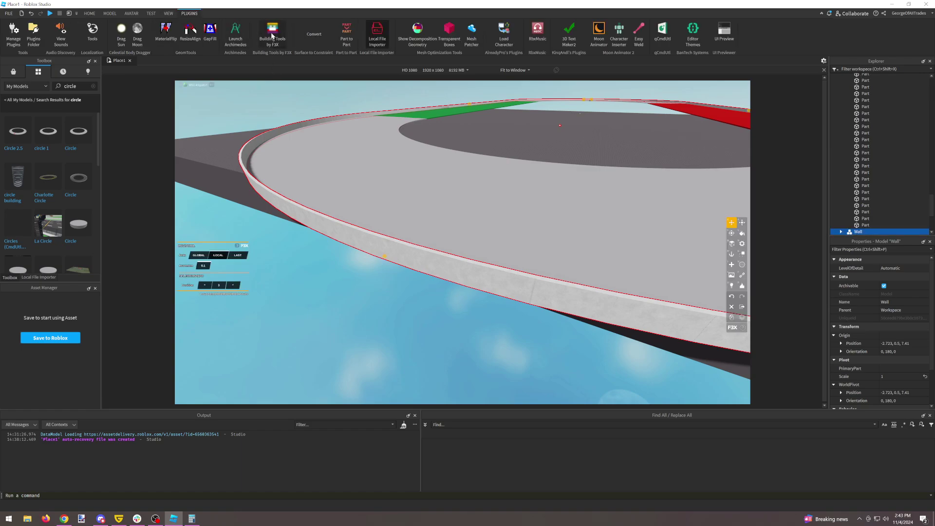
pyautogui.moveTo(409, 275); pyautogui.dragTo(408, 275, button='right')
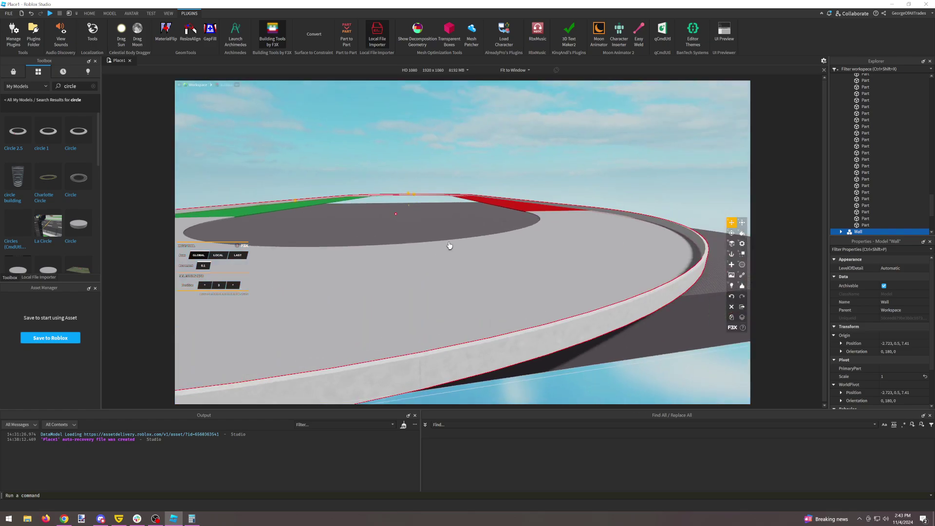
pyautogui.moveTo(450, 245); pyautogui.dragTo(449, 245, button='right')
pyautogui.moveTo(516, 211); pyautogui.dragTo(516, 209)
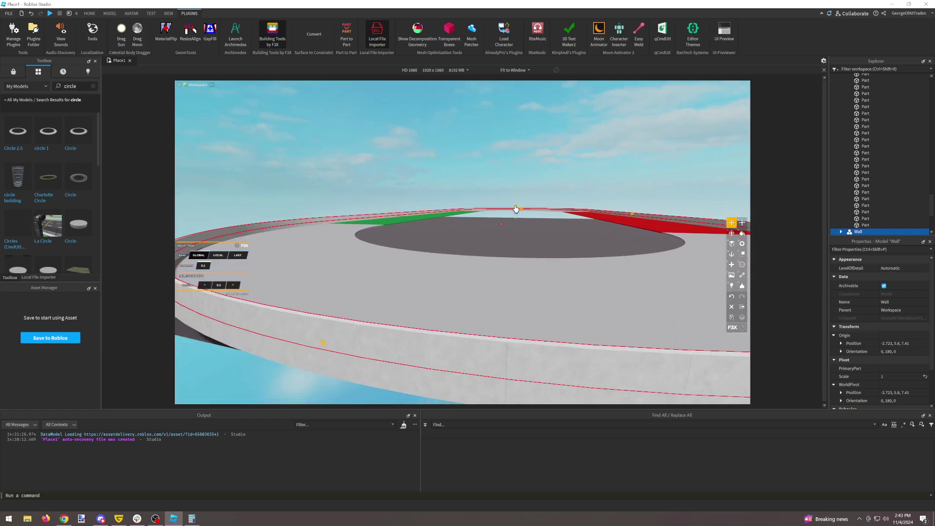
pyautogui.moveTo(454, 288); pyautogui.dragTo(450, 284, button='right')
pyautogui.press('Delete')
# Leave the F3X tools for normal selection and collapse the Wall model's list of parts.
pyautogui.click(89, 13)
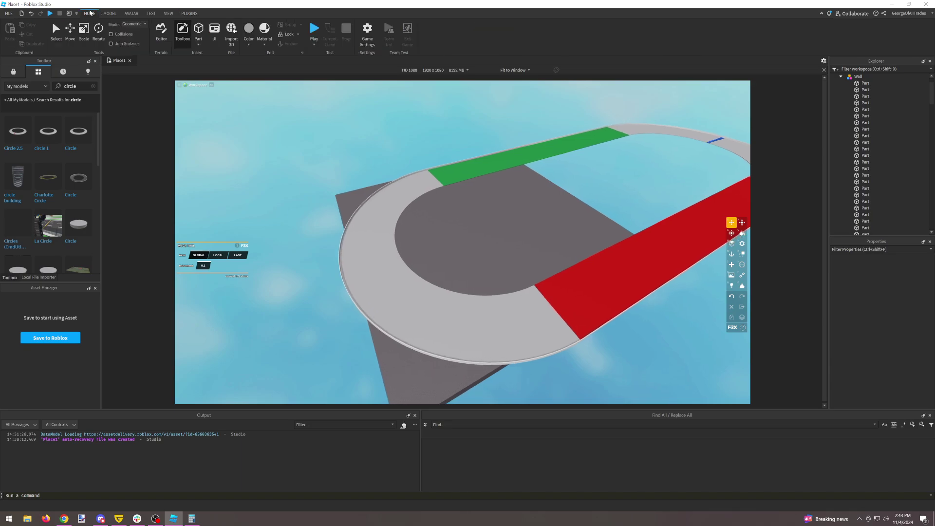
pyautogui.click(56, 30)
pyautogui.press('w')
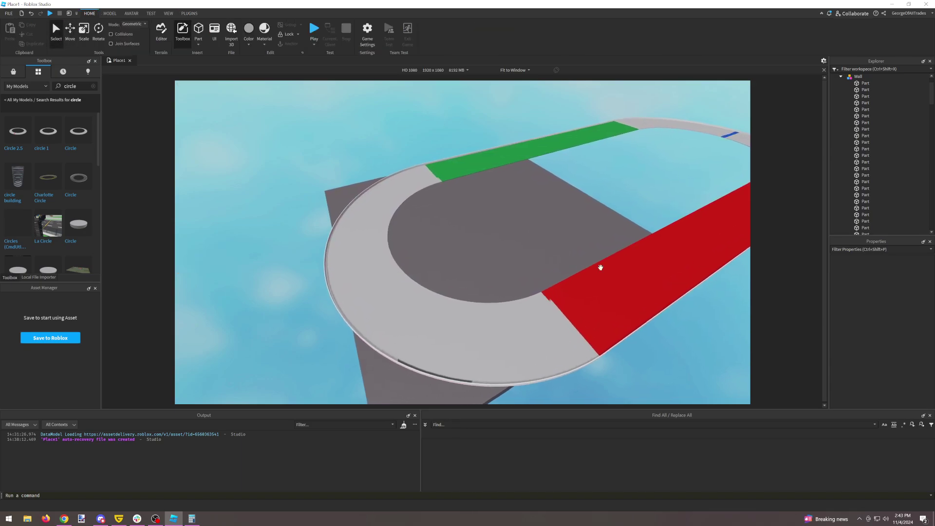
pyautogui.click(633, 293)
pyautogui.click(841, 82)
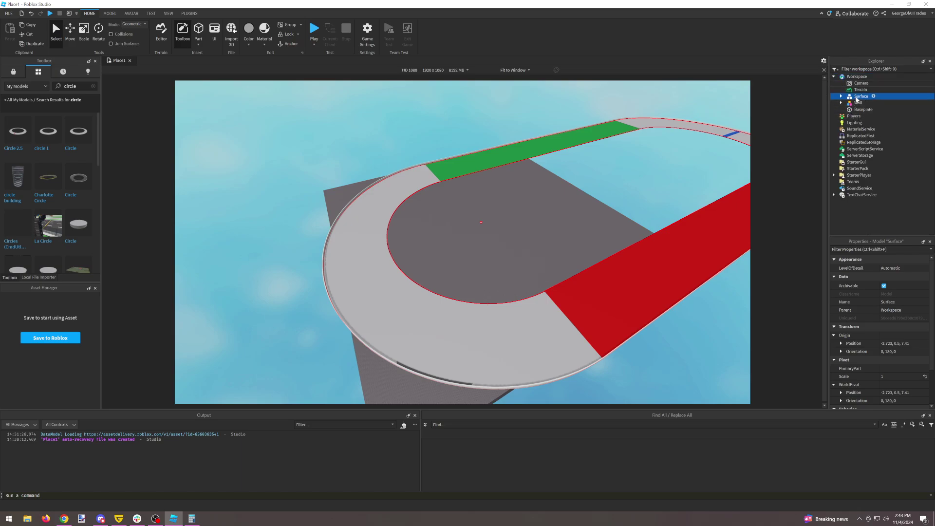
pyautogui.rightClick(855, 96)
pyautogui.click(605, 216)
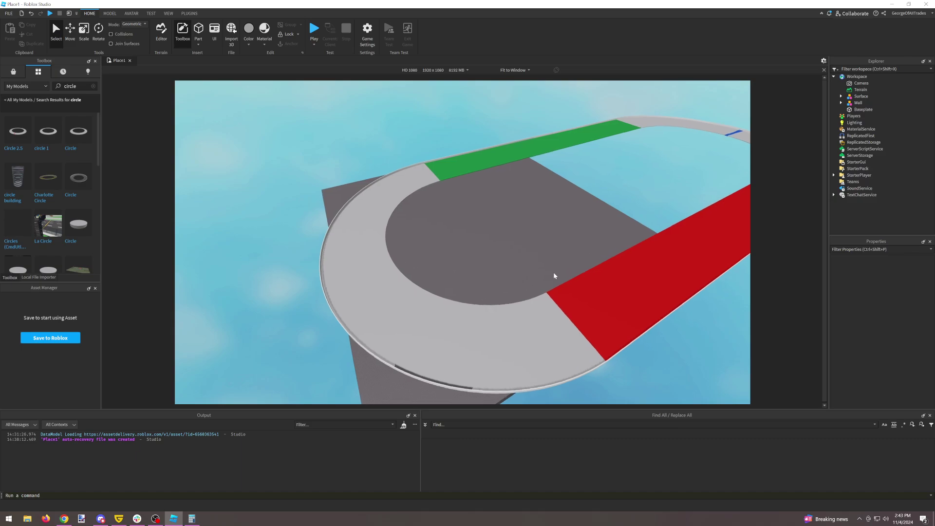
pyautogui.moveTo(553, 274); pyautogui.dragTo(554, 273, button='right')
pyautogui.press('w')
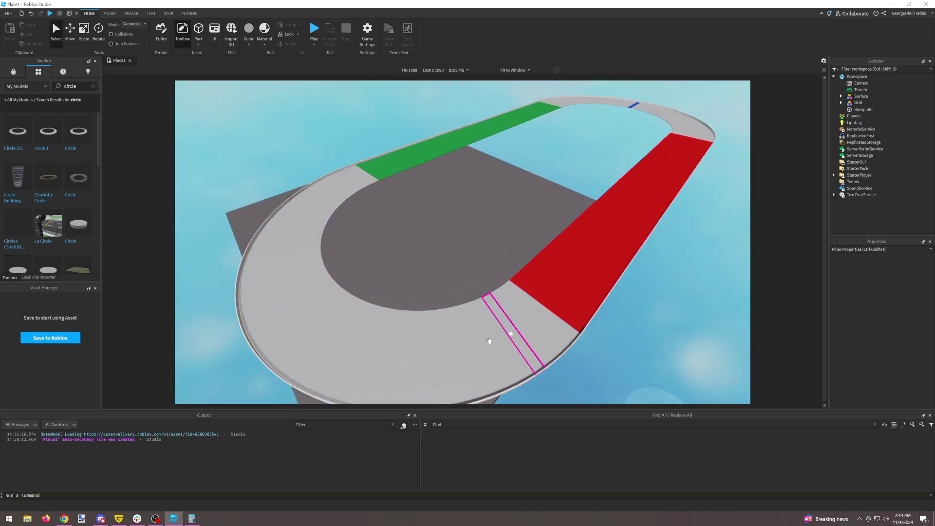
# Check the individual size dimensions of one grey segment in the curve.
pyautogui.click(421, 331)
pyautogui.scroll(-4, 838, 318)
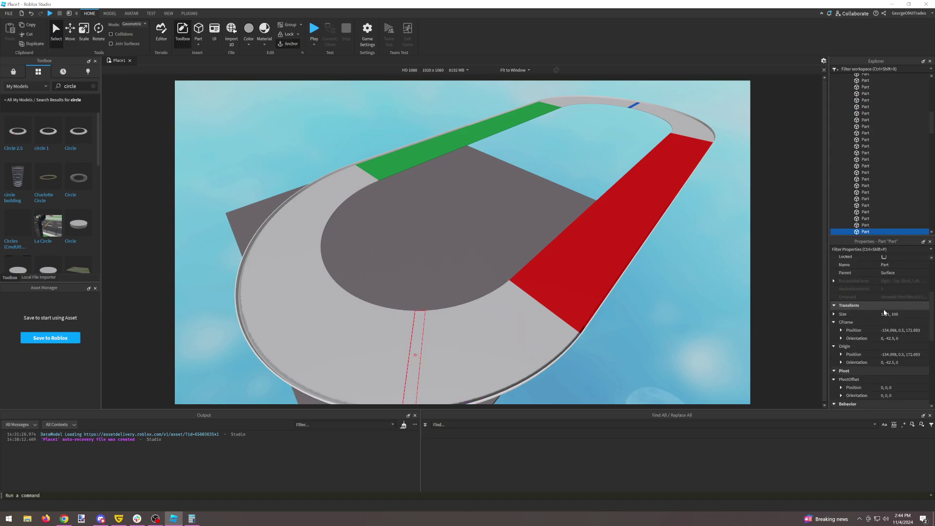
pyautogui.click(834, 317)
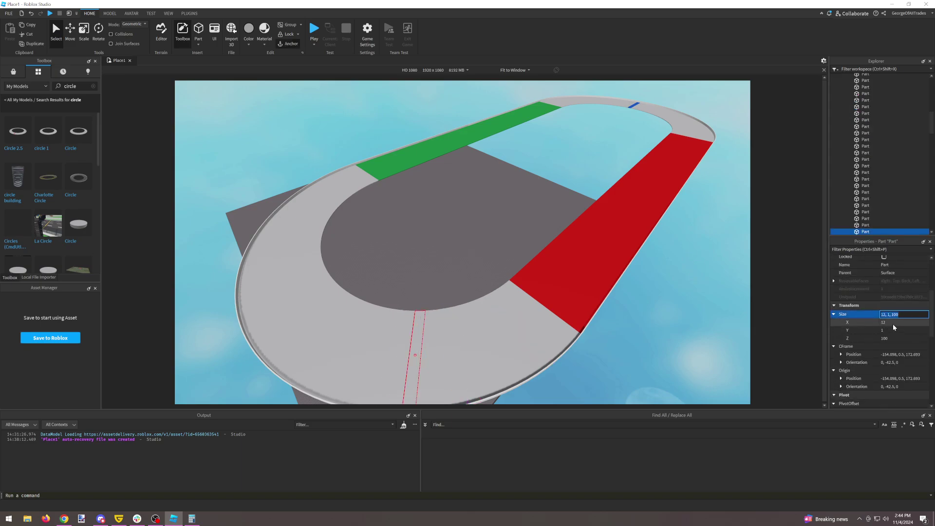
pyautogui.click(479, 245)
pyautogui.scroll(4, 481, 245)
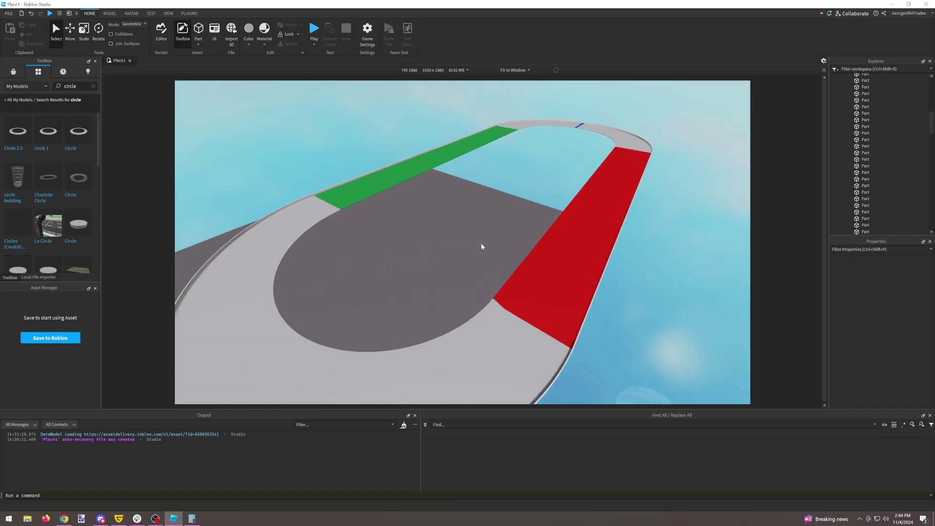
# Select the red and green straight parts together and expand their individual size dimensions.
pyautogui.scroll(5, 481, 243)
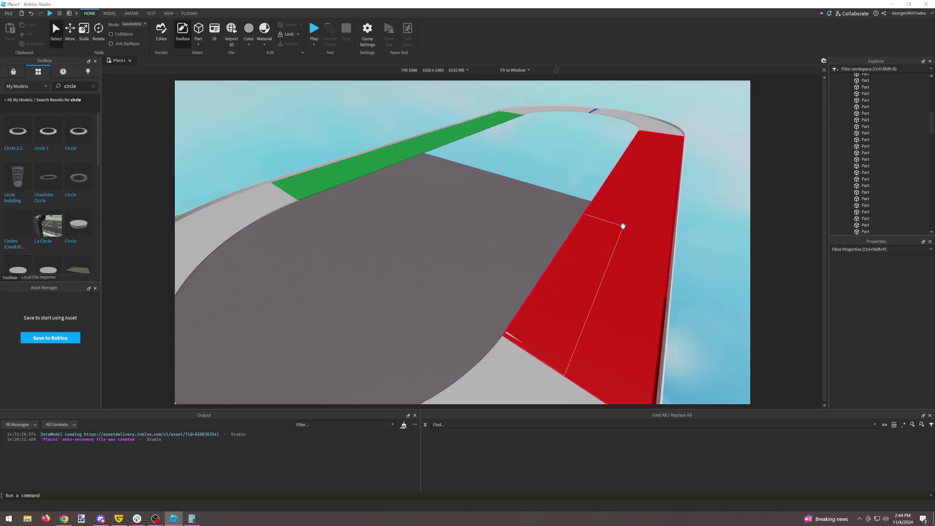
pyautogui.click(624, 226)
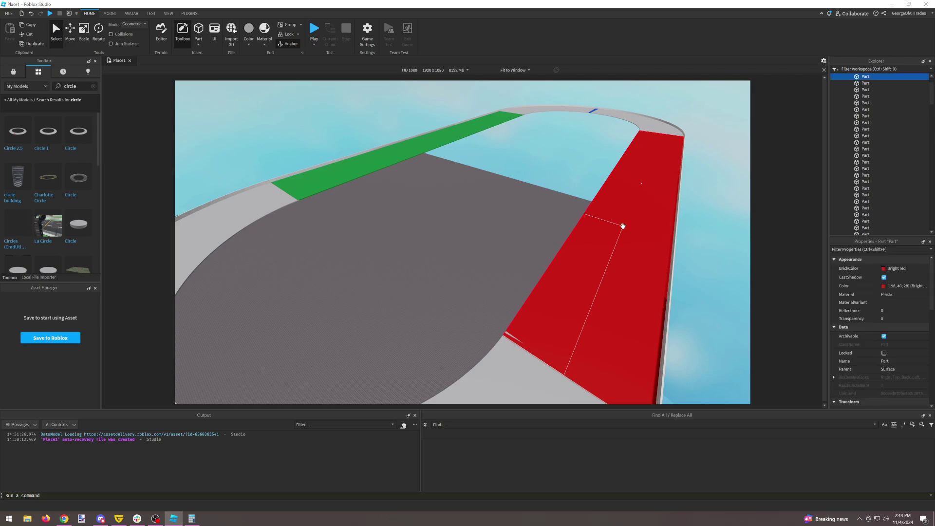
pyautogui.keyDown('ctrl'); pyautogui.click(378, 161); pyautogui.keyUp('ctrl')
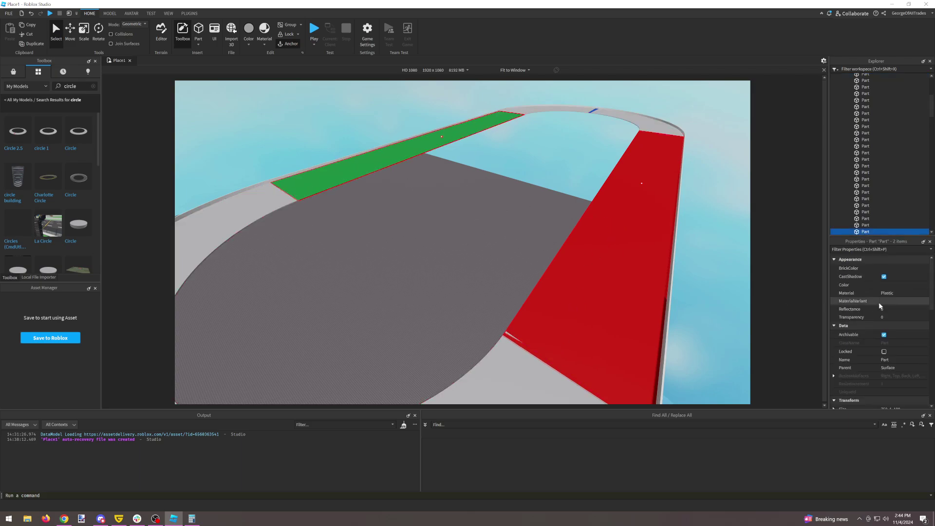
pyautogui.scroll(-3, 901, 300)
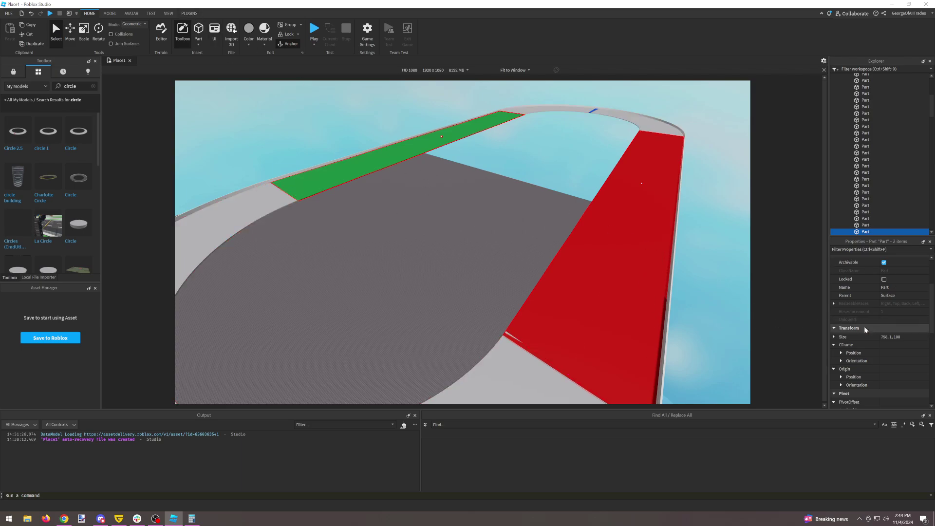
pyautogui.click(875, 339)
pyautogui.click(835, 337)
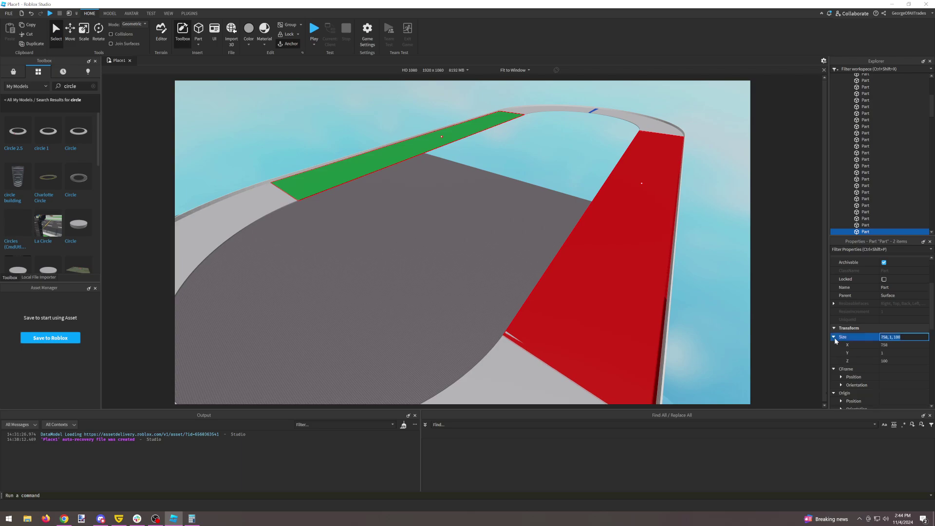
# Switch to Calculator and divide the straight's length of 758 by 13.
pyautogui.click(197, 521)
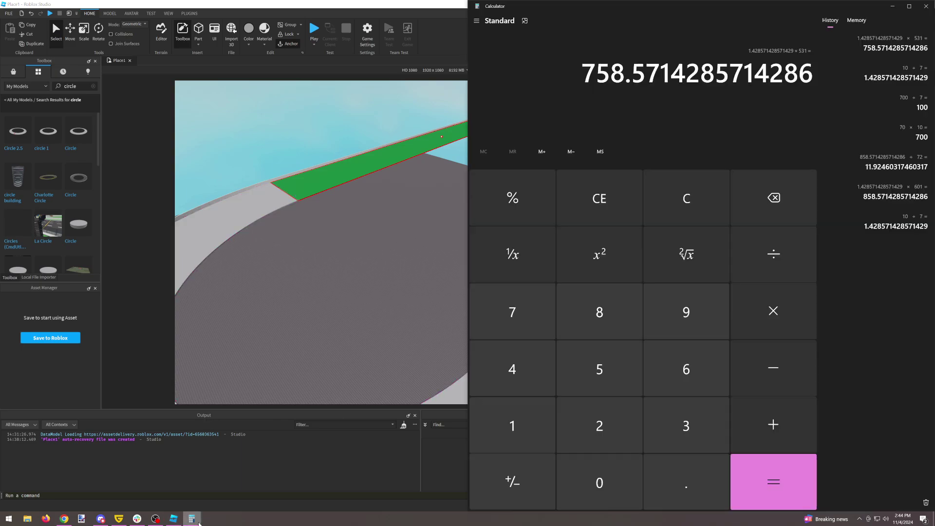
pyautogui.click(522, 317)
pyautogui.click(594, 370)
pyautogui.click(615, 311)
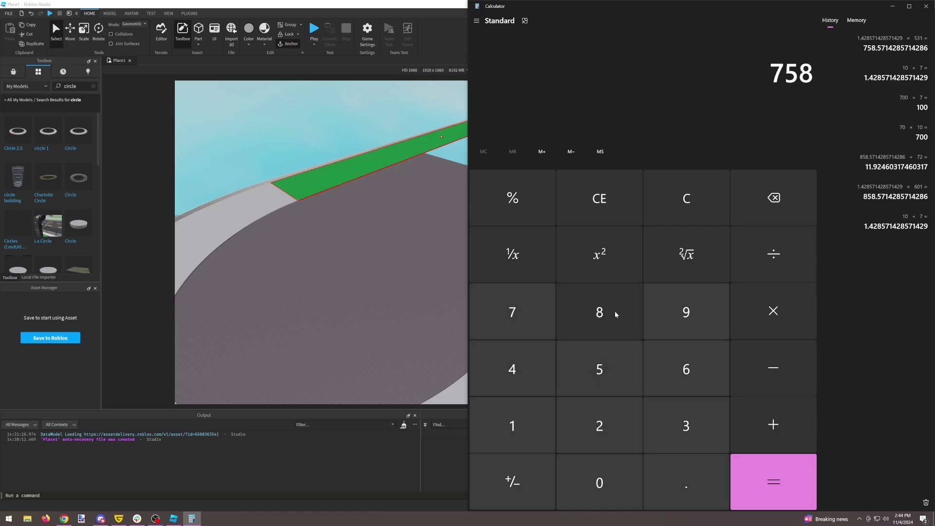
pyautogui.click(761, 247)
pyautogui.click(527, 447)
pyautogui.click(687, 433)
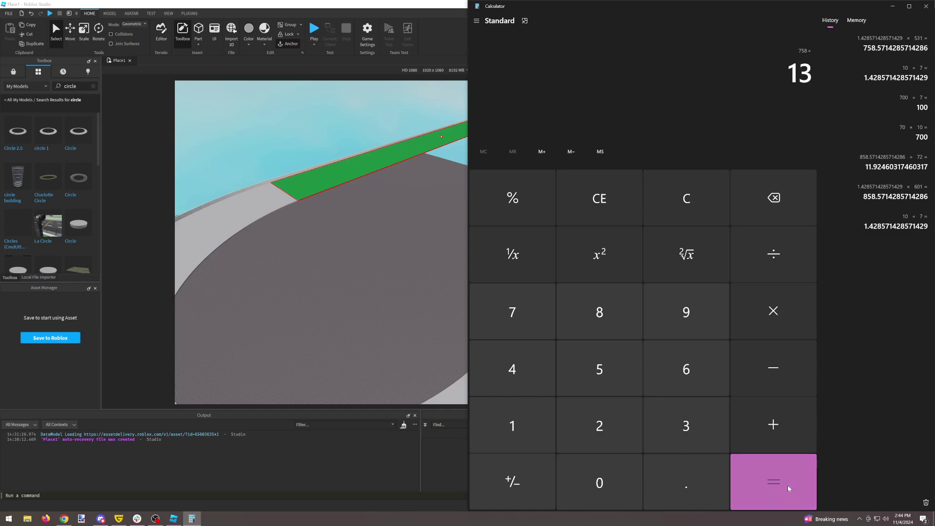
pyautogui.click(788, 485)
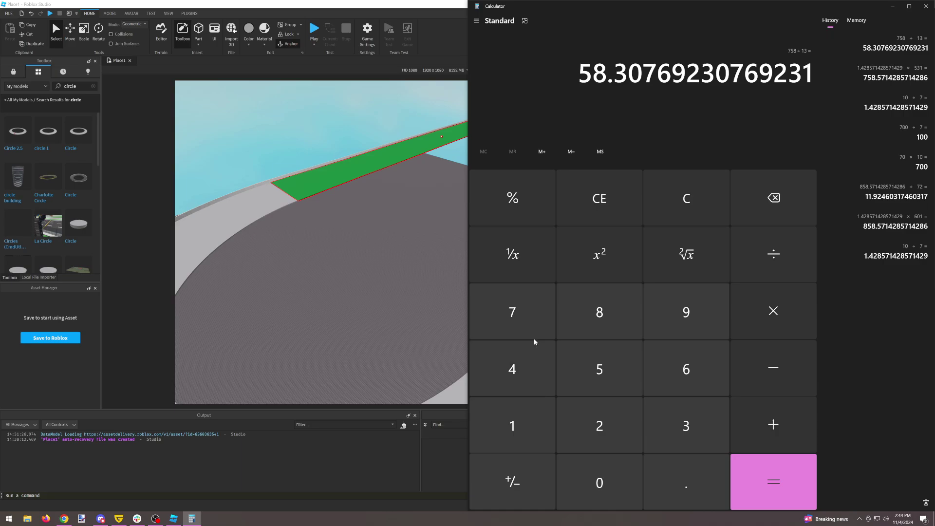
# Divide 758 by 14 in Calculator to try a different segment length.
pyautogui.click(528, 314)
pyautogui.click(686, 426)
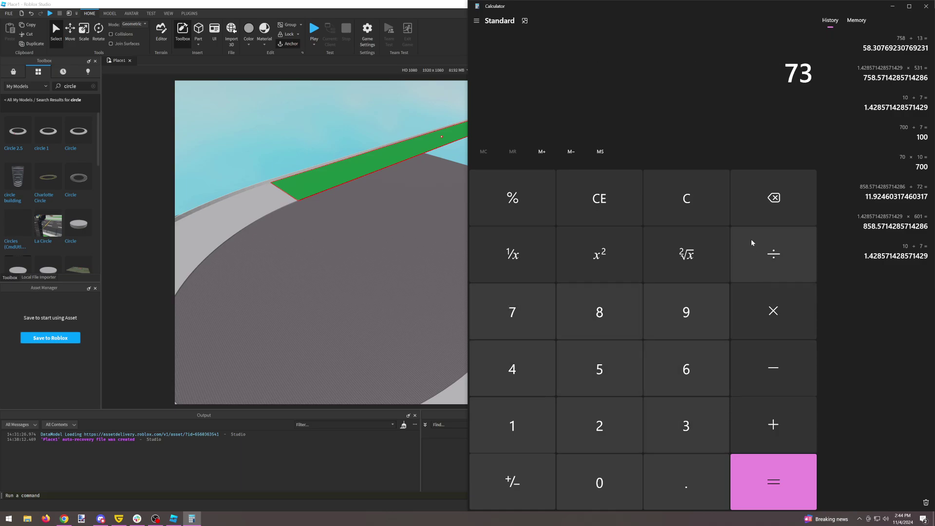
pyautogui.click(772, 200)
pyautogui.click(772, 200)
pyautogui.click(551, 310)
pyautogui.click(629, 372)
pyautogui.click(624, 315)
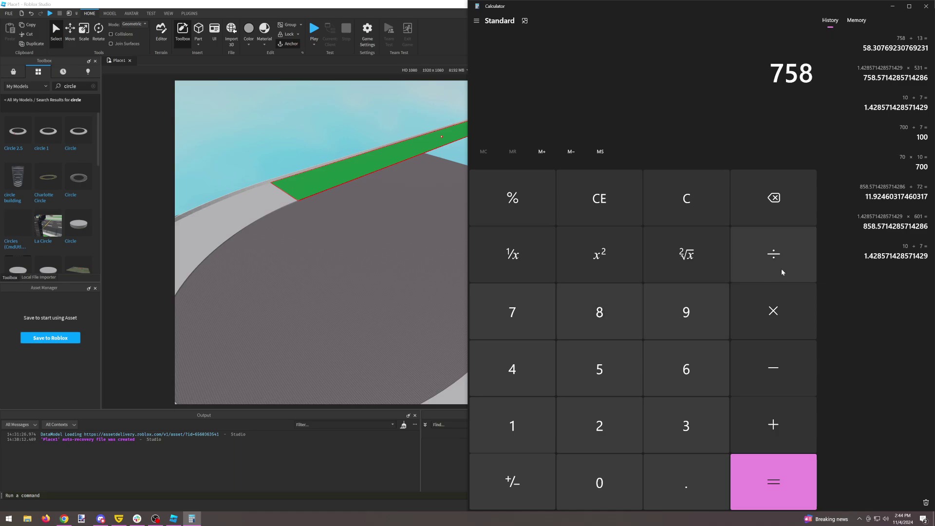
pyautogui.click(525, 420)
pyautogui.click(539, 375)
pyautogui.click(773, 488)
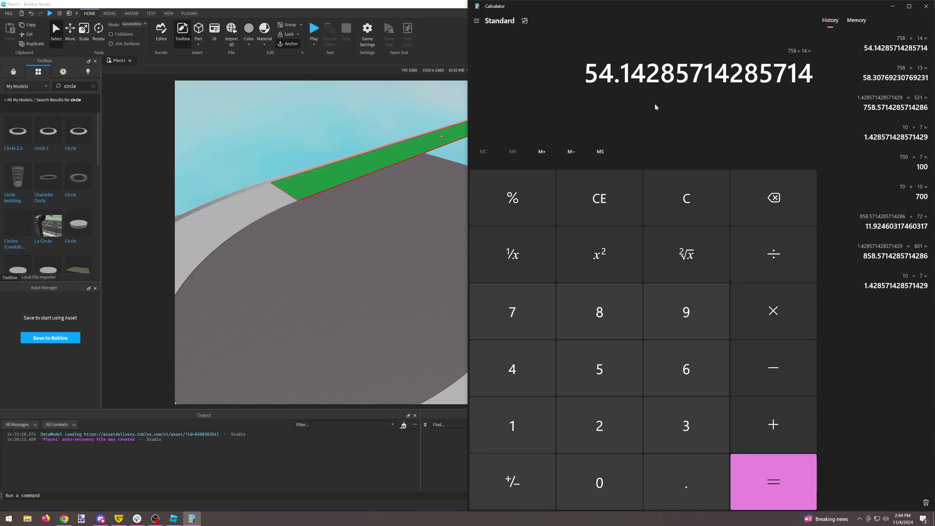
# Return to Roblox Studio and set the X size of both straight parts to 14.
pyautogui.click(399, 334)
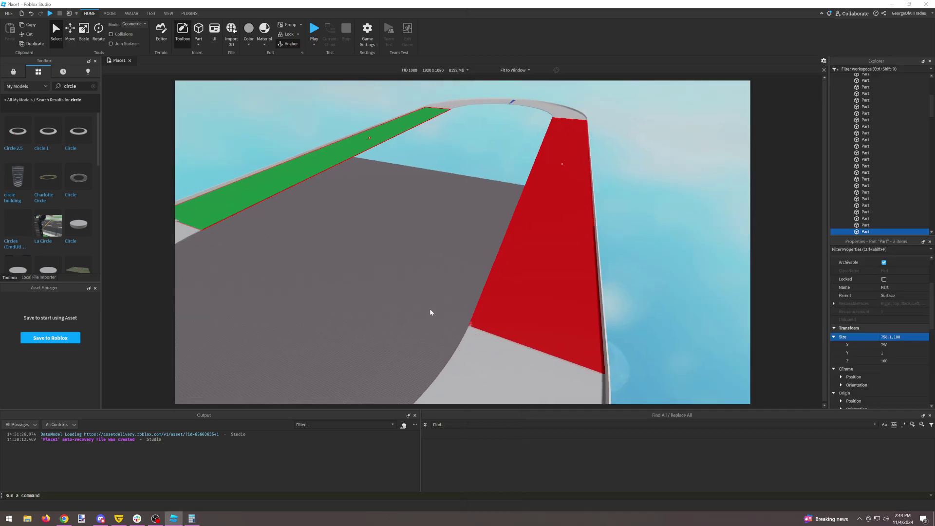
pyautogui.click(896, 349)
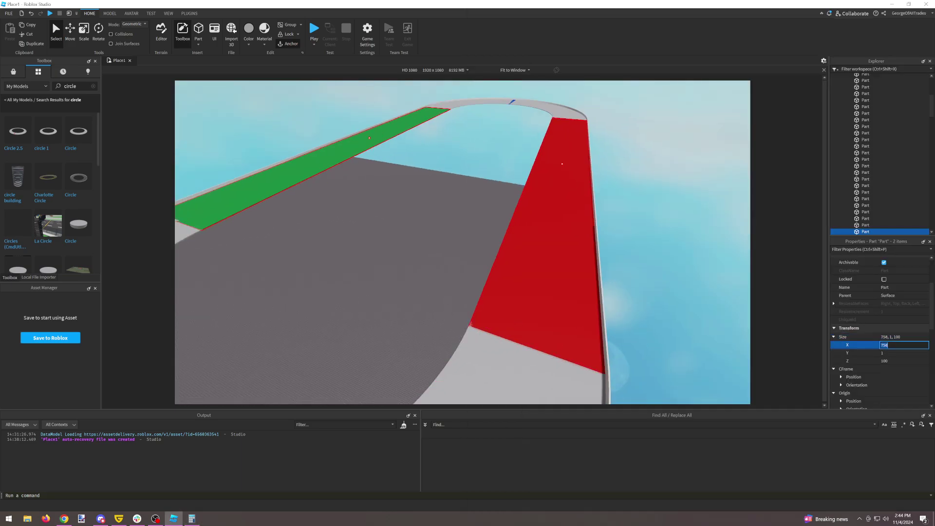
pyautogui.press('Return')
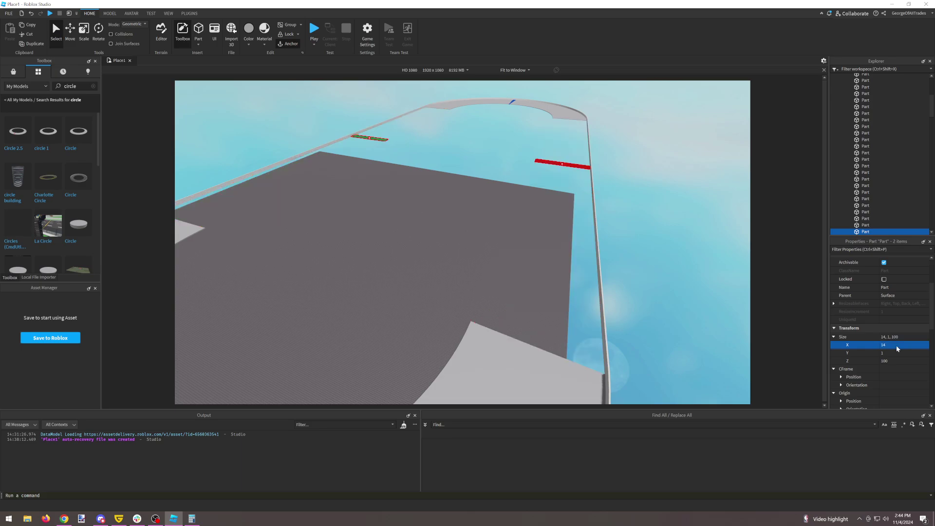
# Set move snapping to 14 studs and place a duplicate of the red and green strips beside the originals.
pyautogui.click(110, 14)
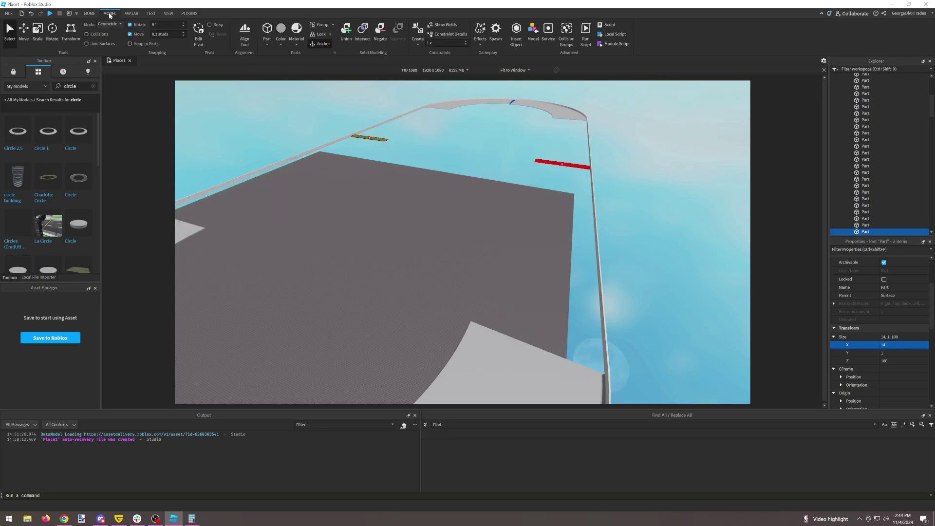
pyautogui.press('d')
pyautogui.moveTo(322, 138); pyautogui.dragTo(440, 152, button='right')
pyautogui.click(24, 32)
pyautogui.moveTo(521, 238); pyautogui.dragTo(519, 243, button='right')
pyautogui.hotkey('ctrl', 'd')
pyautogui.moveTo(539, 207)
pyautogui.mouseDown()
pyautogui.moveTo(545, 222)
pyautogui.moveTo(531, 224)
pyautogui.mouseUp()
# Add the original red and green strips to the selection and duplicate the set to make four strips per straight.
pyautogui.keyDown('ctrl'); pyautogui.click(507, 301); pyautogui.keyUp('ctrl')
pyautogui.keyDown('ctrl'); pyautogui.click(494, 128); pyautogui.keyUp('ctrl')
pyautogui.hotkey('ctrl', 'd')
# Select all eight strips and repeatedly duplicate them 56 studs along to fill most of both straights.
pyautogui.keyDown('ctrl'); pyautogui.click(497, 300); pyautogui.keyUp('ctrl')
pyautogui.keyDown('ctrl'); pyautogui.click(504, 297); pyautogui.keyUp('ctrl')
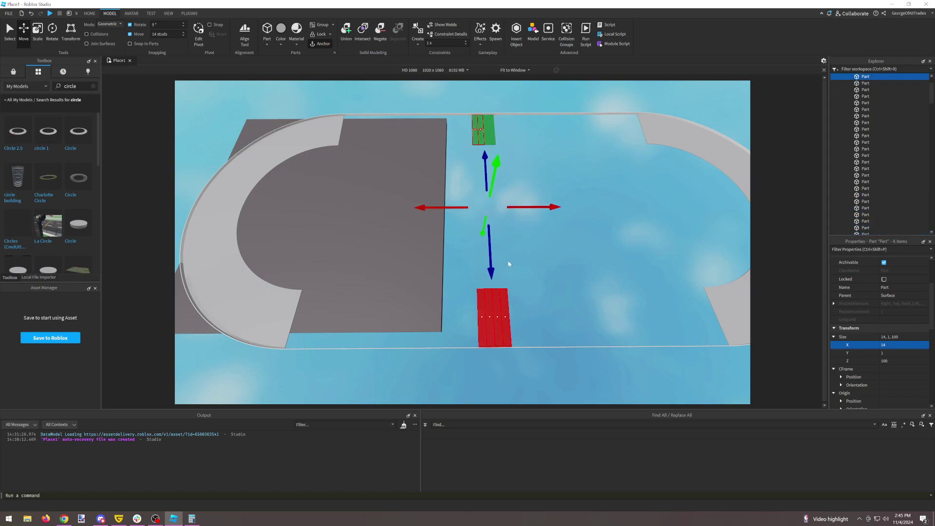
pyautogui.keyDown('ctrl'); pyautogui.click(492, 128); pyautogui.keyUp('ctrl')
pyautogui.keyDown('ctrl'); pyautogui.click(476, 129); pyautogui.keyUp('ctrl')
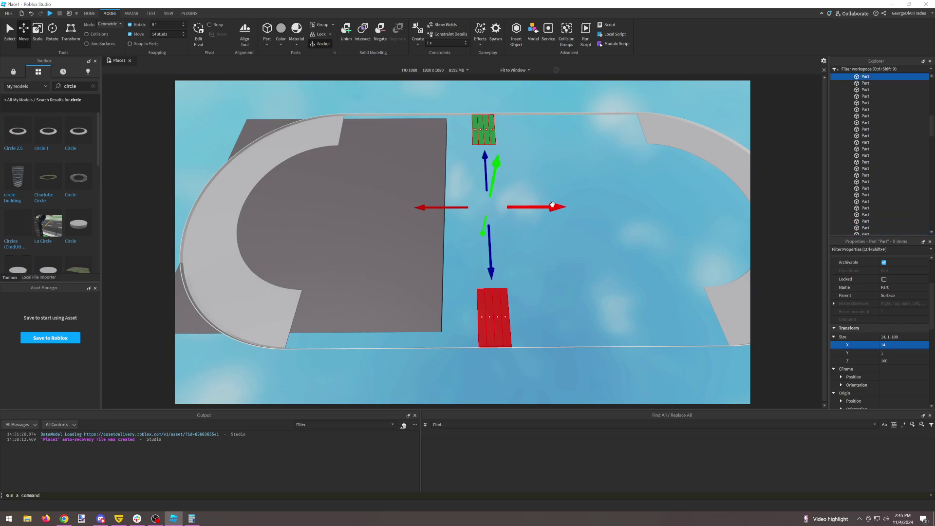
pyautogui.hotkey('ctrl', 'd')
pyautogui.moveTo(552, 205); pyautogui.dragTo(709, 205)
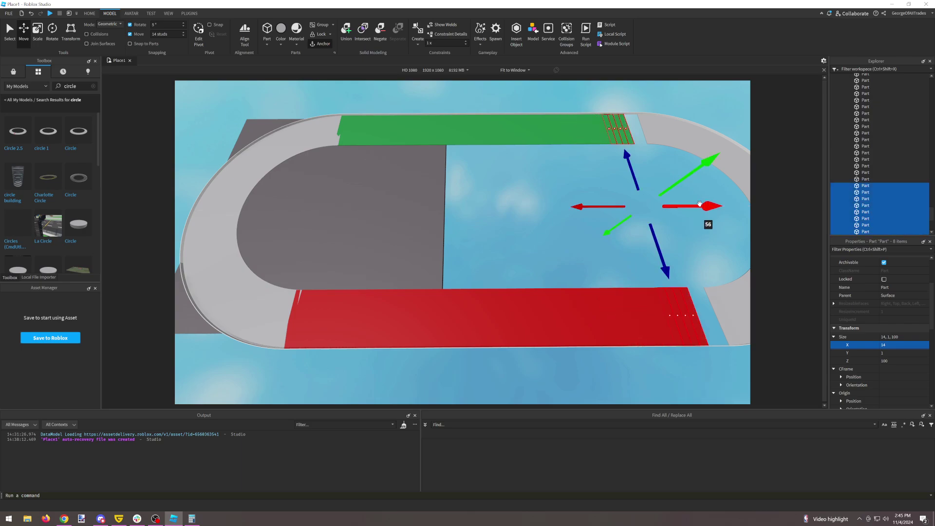
# Extend the end red and green strips in 14-stud steps to close the gaps before the curve with the blue marker.
pyautogui.click(698, 268)
pyautogui.click(694, 302)
pyautogui.press('f')
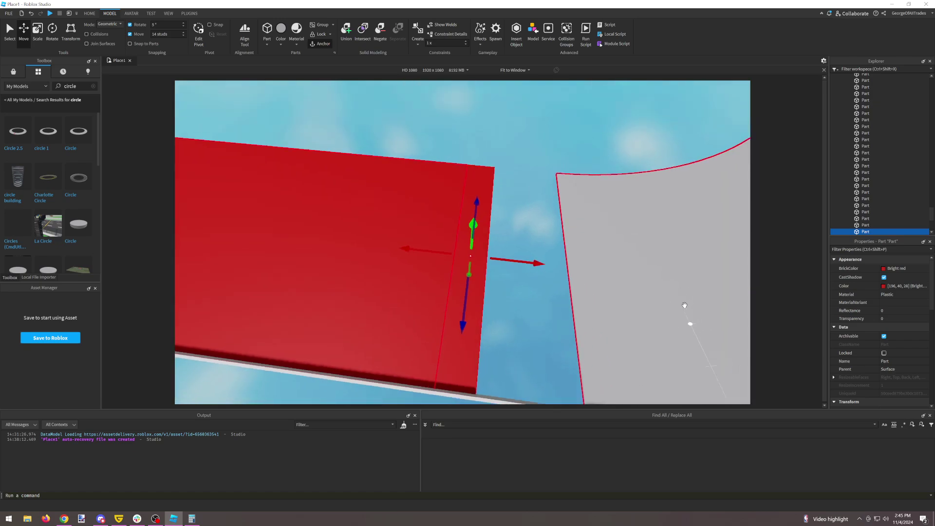
pyautogui.moveTo(560, 324); pyautogui.dragTo(609, 327)
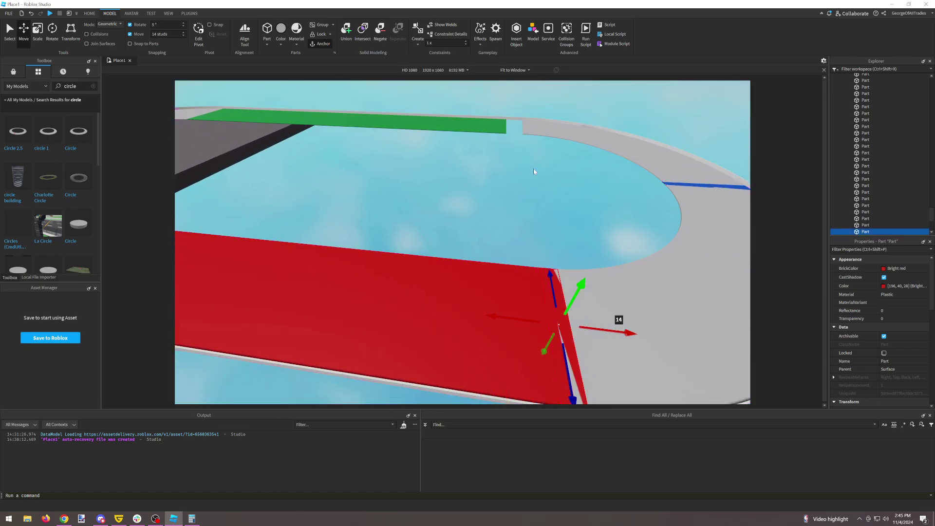
pyautogui.click(505, 127)
pyautogui.moveTo(530, 126); pyautogui.dragTo(554, 127)
# Colour one grey segment yellow in the curve opposite the blue marker, near the red straight.
pyautogui.click(548, 190)
pyautogui.moveTo(547, 195); pyautogui.dragTo(403, 240, button='right')
pyautogui.press('w')
pyautogui.press('w')
pyautogui.click(395, 242)
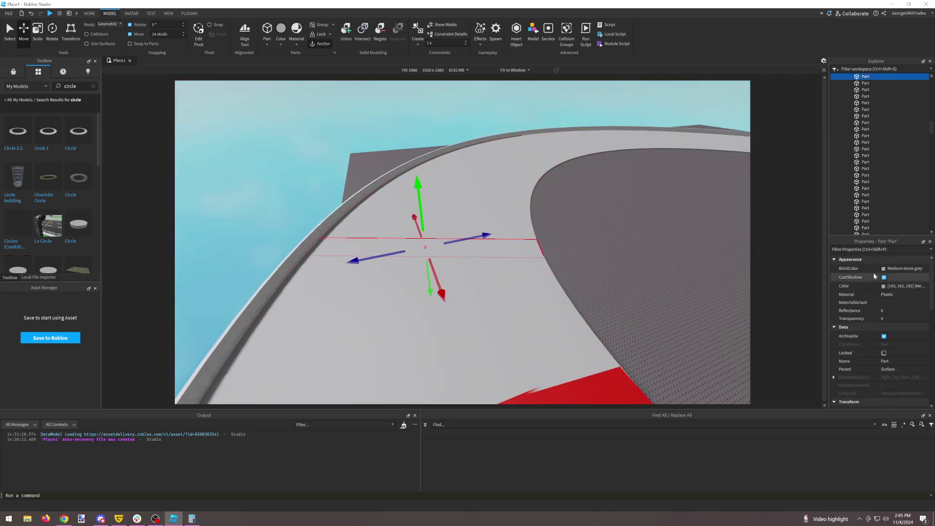
pyautogui.click(884, 268)
pyautogui.click(826, 344)
pyautogui.moveTo(609, 211); pyautogui.dragTo(609, 211, button='right')
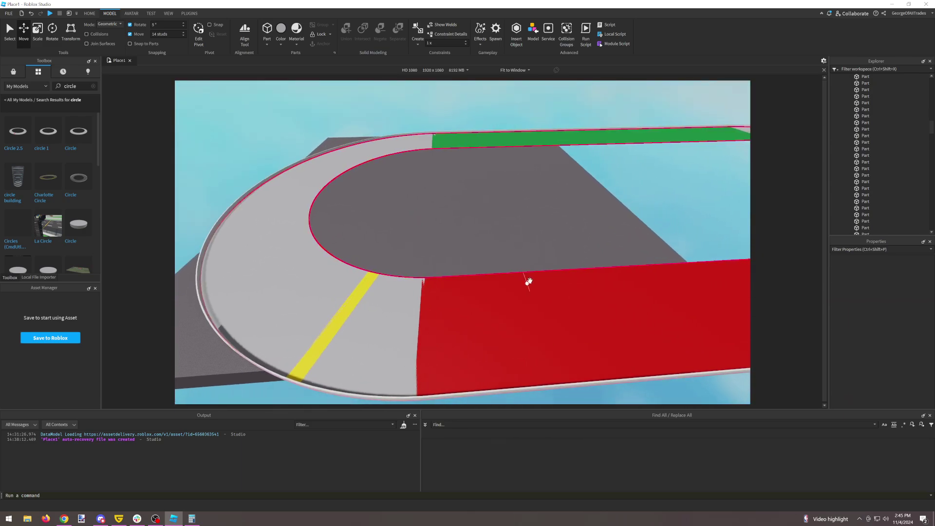
# Select all the child parts of the Surface model and activate the Building Tools by F3X plugin's Resize tool.
pyautogui.click(516, 301)
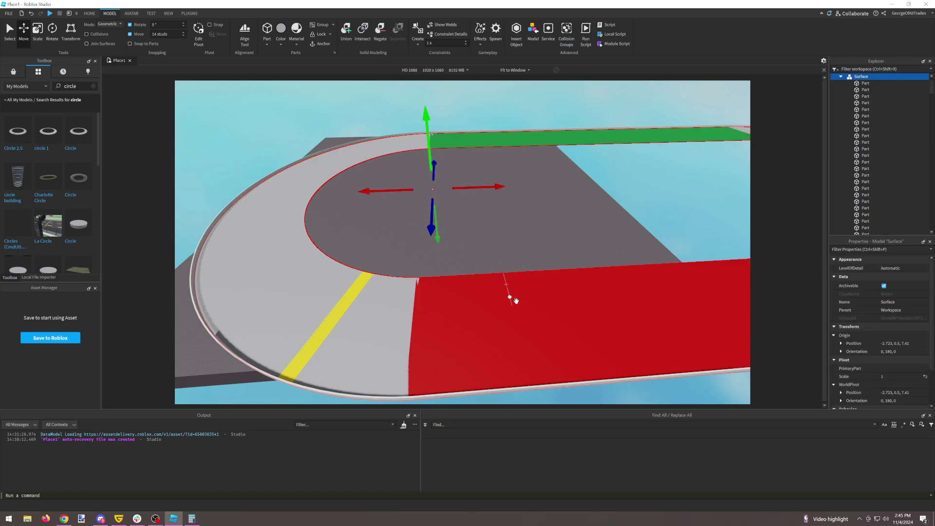
pyautogui.rightClick(862, 79)
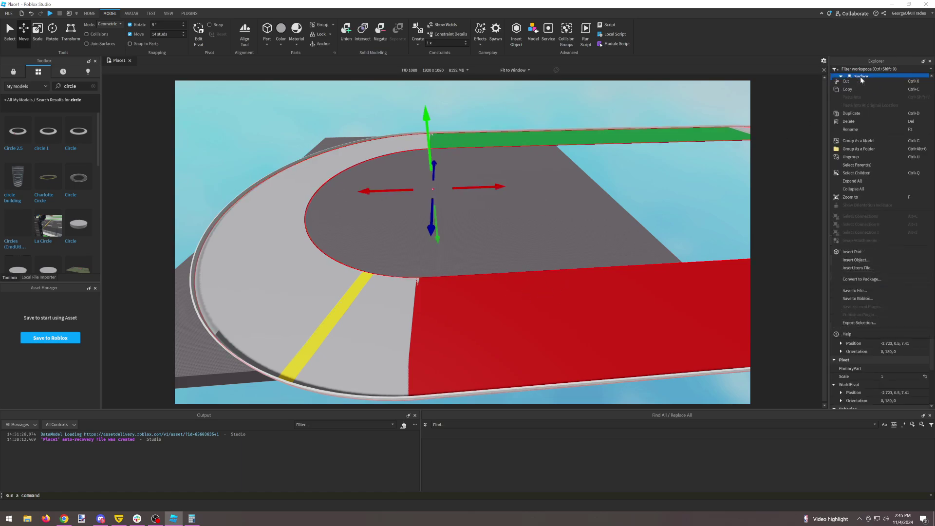
pyautogui.click(874, 173)
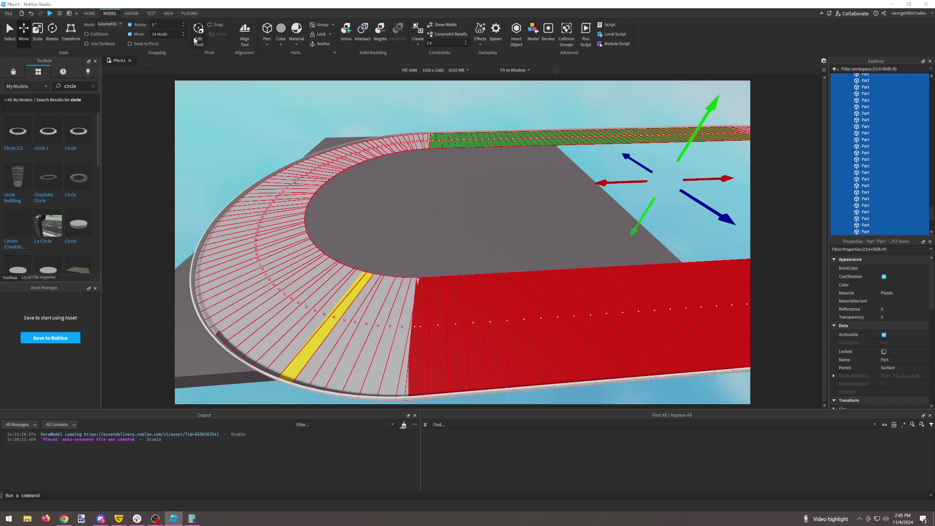
pyautogui.click(189, 13)
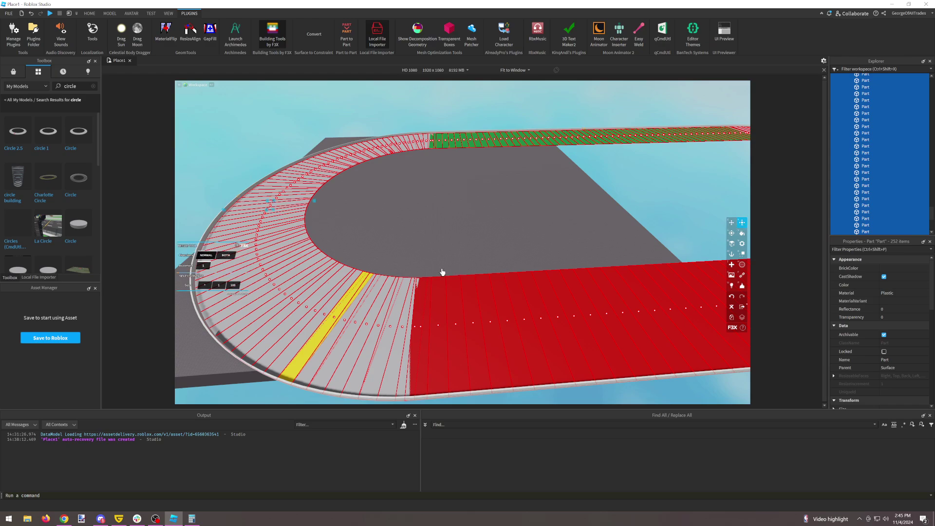
# Shrink the selected surface parts from their outer side to a narrow strip along the track's inner edge.
pyautogui.moveTo(401, 270); pyautogui.dragTo(403, 272, button='right')
pyautogui.scroll(4, 401, 270)
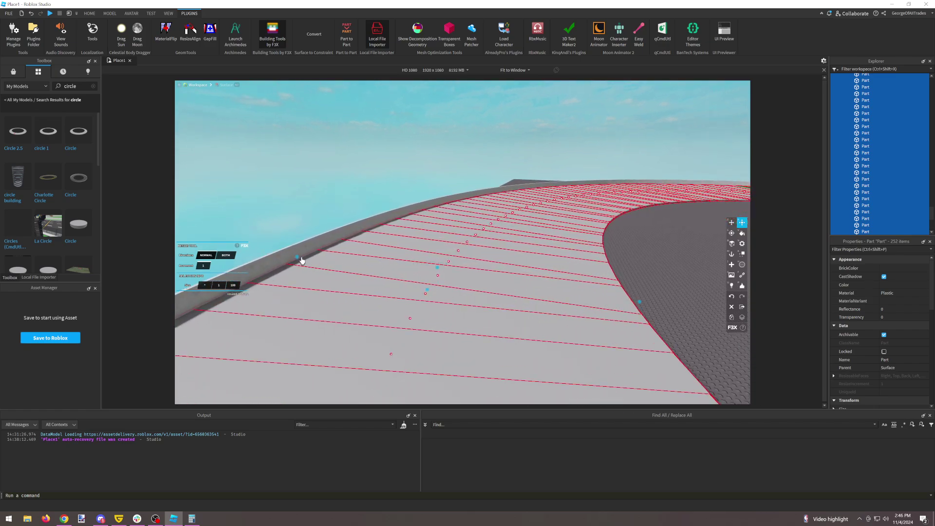
pyautogui.moveTo(297, 260); pyautogui.dragTo(563, 311)
pyautogui.moveTo(563, 311); pyautogui.dragTo(568, 310, button='right')
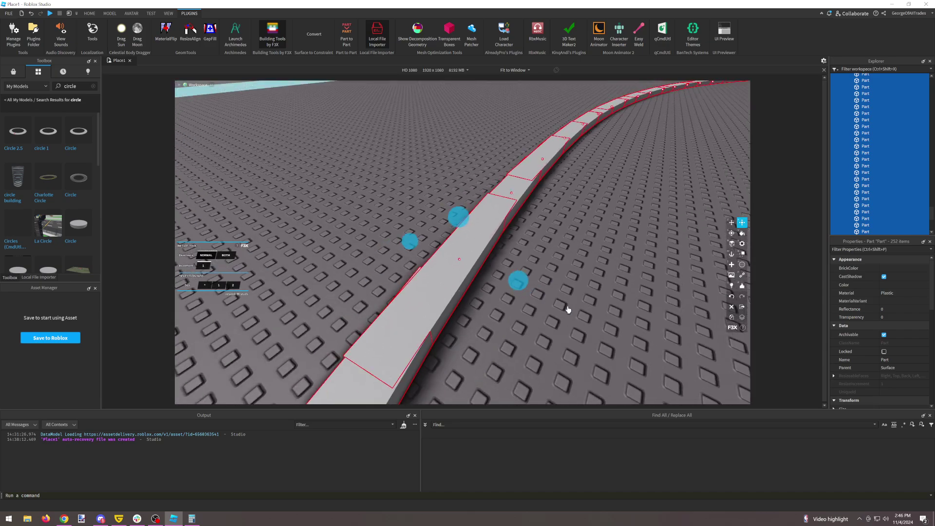
pyautogui.scroll(-3, 542, 294)
pyautogui.moveTo(543, 294); pyautogui.dragTo(491, 249, button='right')
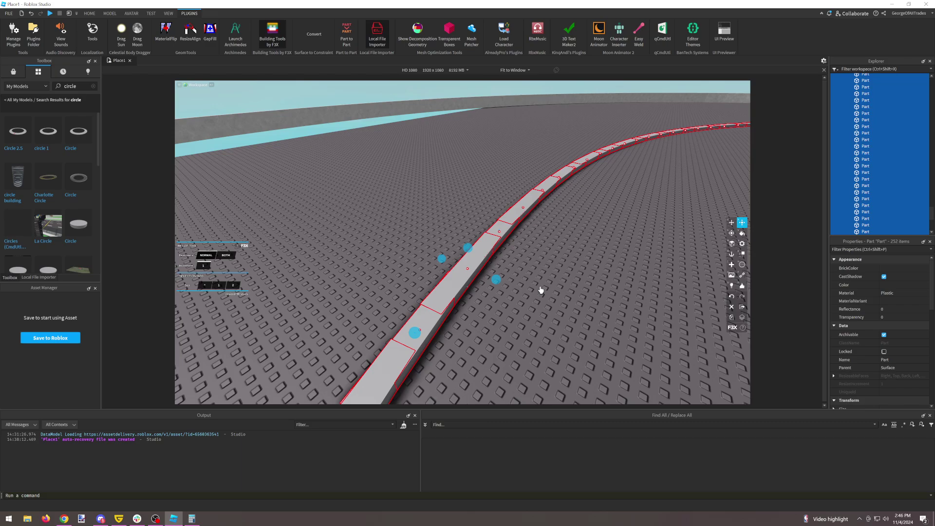
pyautogui.press('a')
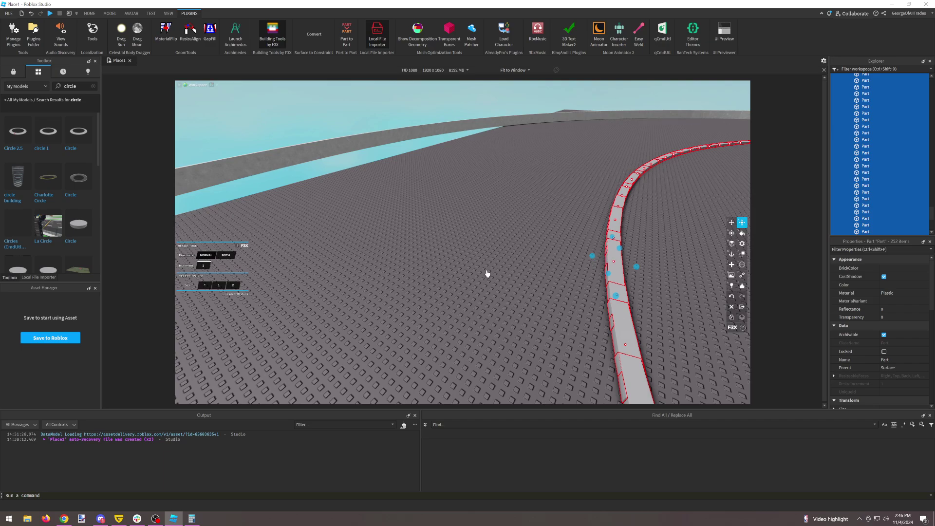
pyautogui.moveTo(487, 274)
pyautogui.mouseDown(button='right')
pyautogui.moveTo(486, 286)
pyautogui.moveTo(496, 287)
pyautogui.mouseUp(button='right')
pyautogui.press('w')
pyautogui.moveTo(602, 278); pyautogui.dragTo(602, 278, button='right')
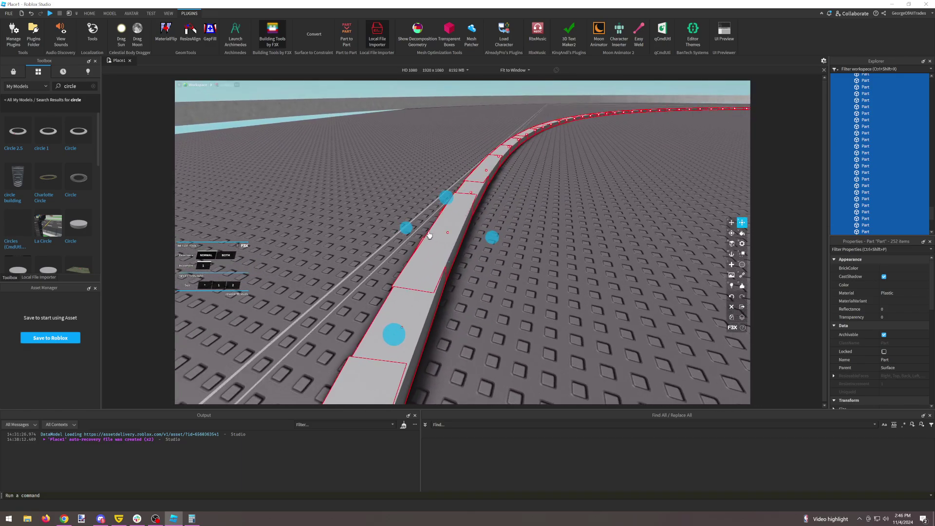
# Rename all the selected inner-edge strip parts to Apron.
pyautogui.click(896, 360)
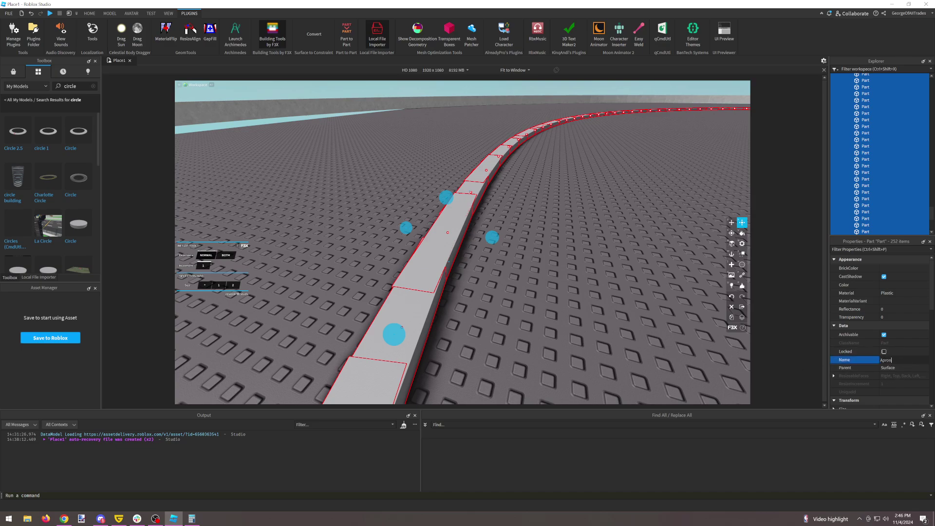
pyautogui.write('Apron')
pyautogui.press('Return')
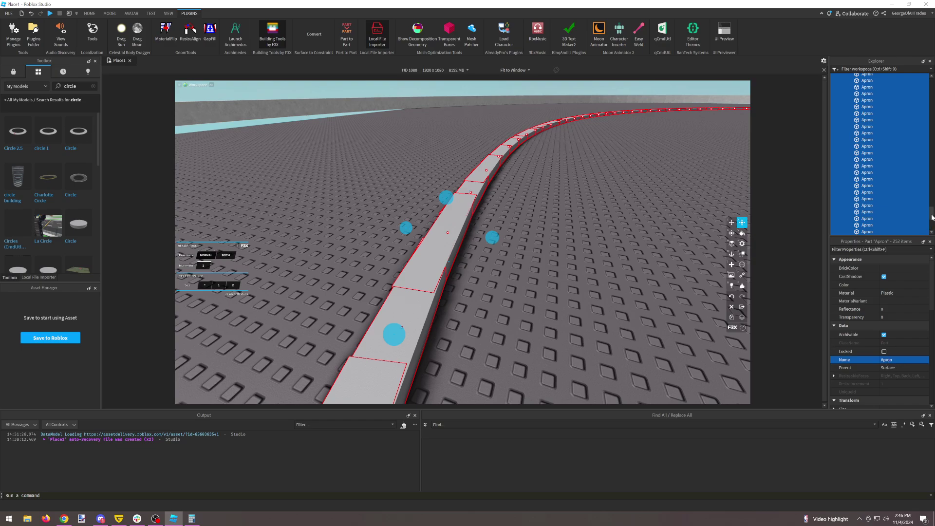
# Rename all the selected inner-edge strip parts to Base.
pyautogui.scroll(3, 921, 120)
pyautogui.click(891, 360)
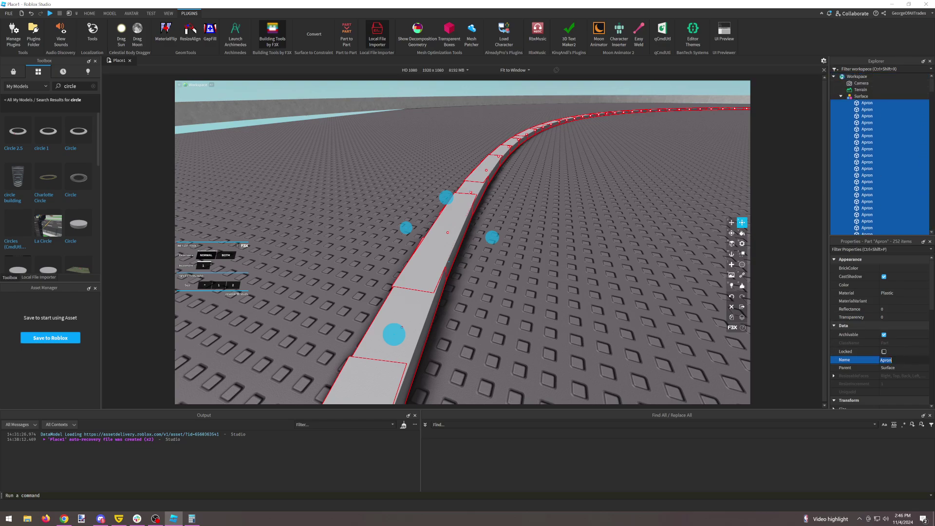
pyautogui.write('Base')
pyautogui.press('Return')
# Clone the selected Base parts with F3X and move the copies outward, flush beside the original strip.
pyautogui.moveTo(599, 275); pyautogui.dragTo(599, 275, button='right')
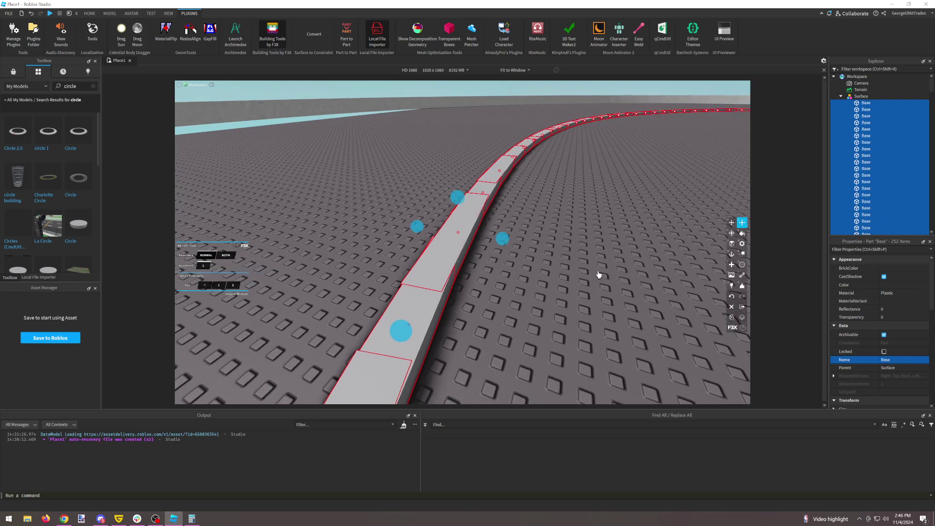
pyautogui.click(732, 319)
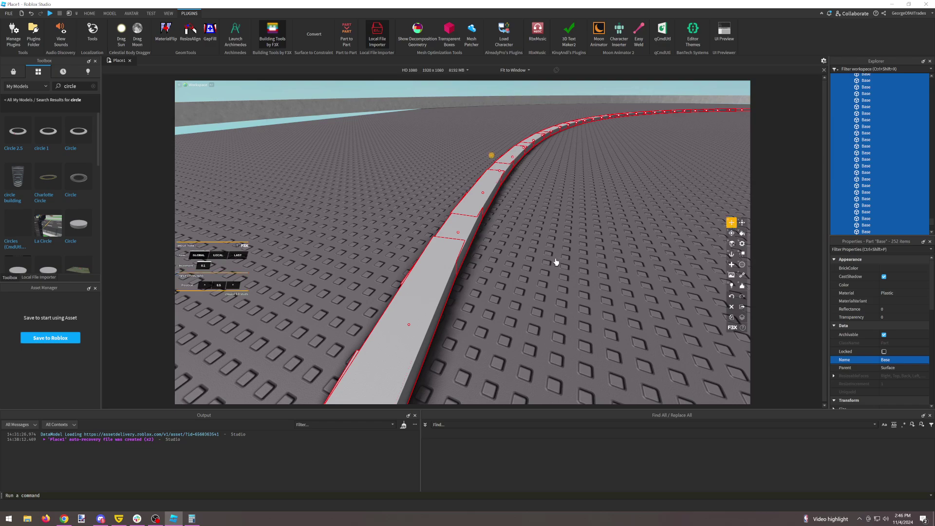
pyautogui.click(225, 256)
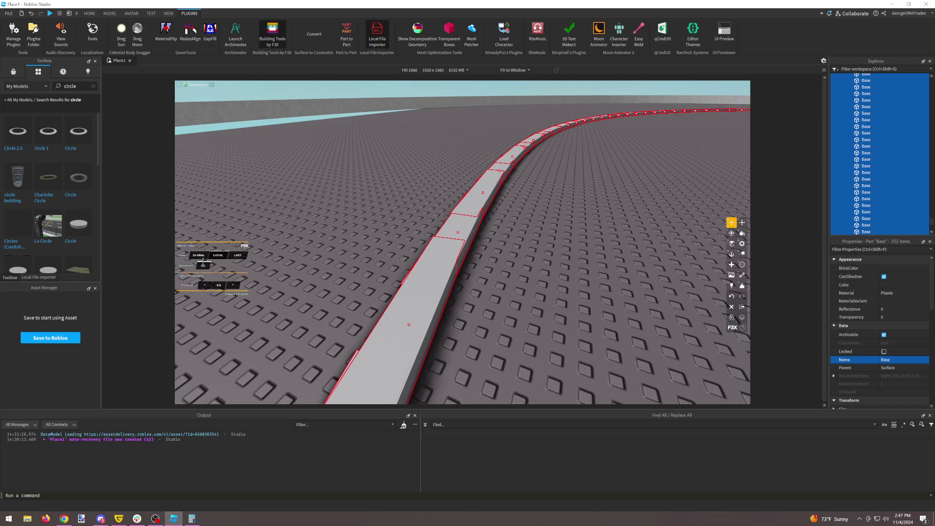
pyautogui.moveTo(465, 219); pyautogui.dragTo(465, 219, button='right')
pyautogui.press('w')
pyautogui.press('w')
pyautogui.moveTo(417, 217); pyautogui.dragTo(392, 217)
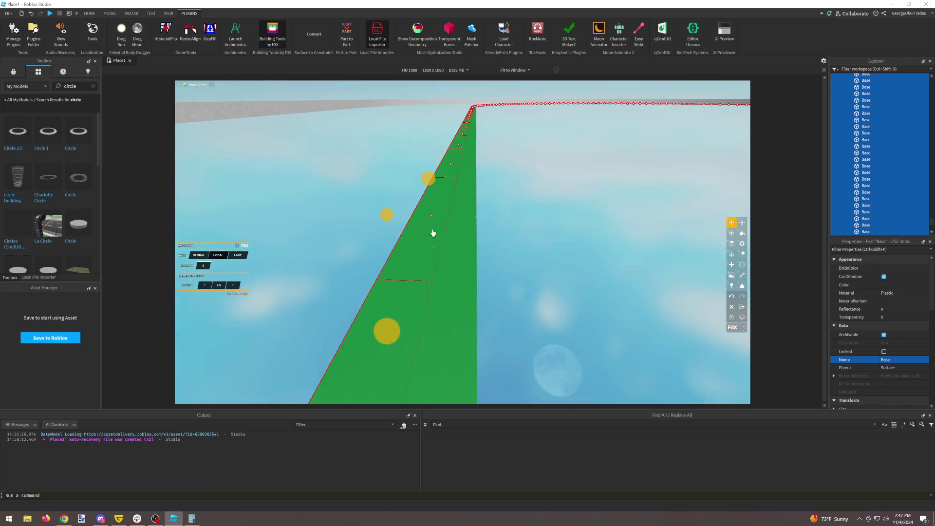
# Rename the copied strip parts to Surface.
pyautogui.click(886, 360)
pyautogui.press('Return')
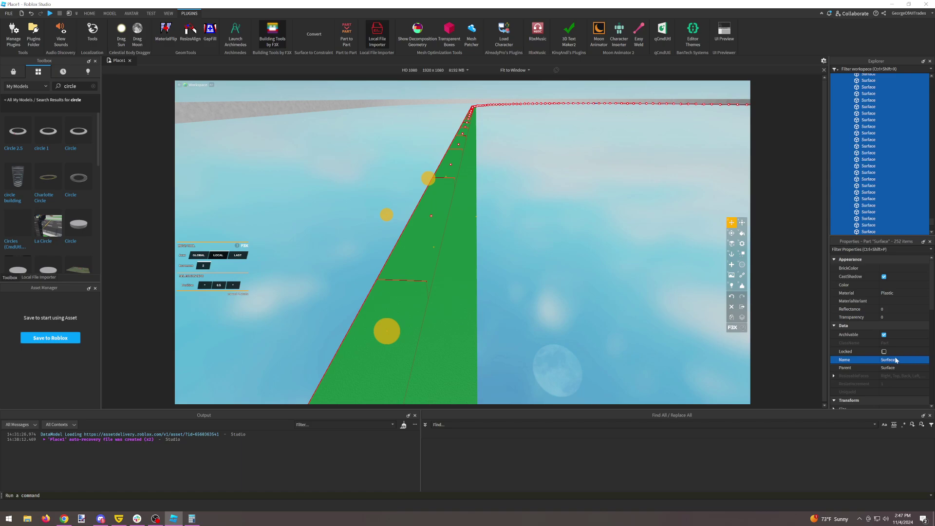
# Clone the Surface strip and move the copies one strip width outward so both rows lie side by side.
pyautogui.press('a')
pyautogui.moveTo(511, 227); pyautogui.dragTo(503, 225, button='right')
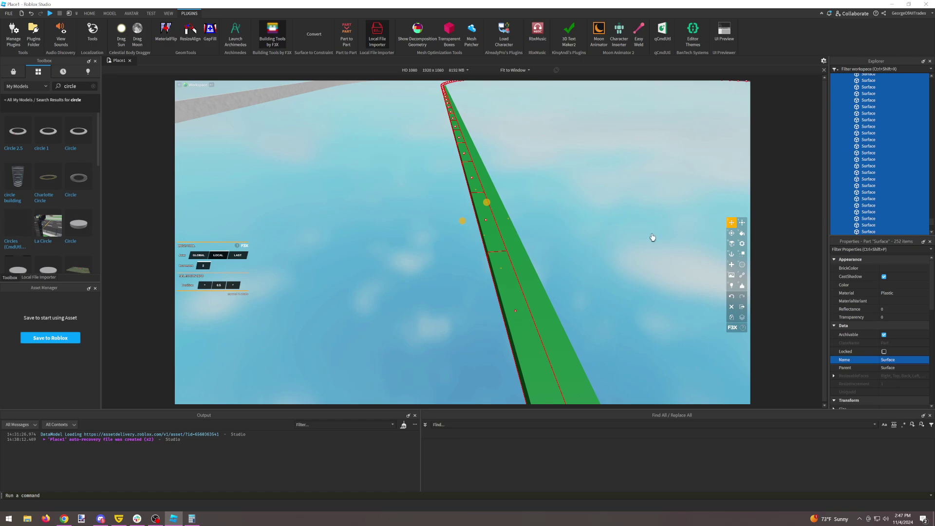
pyautogui.click(731, 317)
pyautogui.press('f')
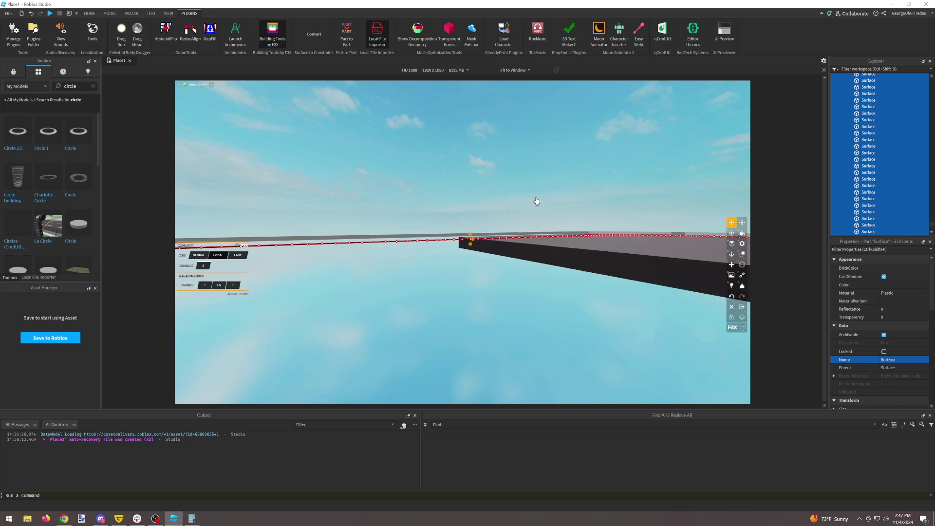
pyautogui.press('w')
pyautogui.press('e')
pyautogui.moveTo(536, 201); pyautogui.dragTo(545, 210, button='right')
pyautogui.moveTo(549, 227); pyautogui.dragTo(532, 220)
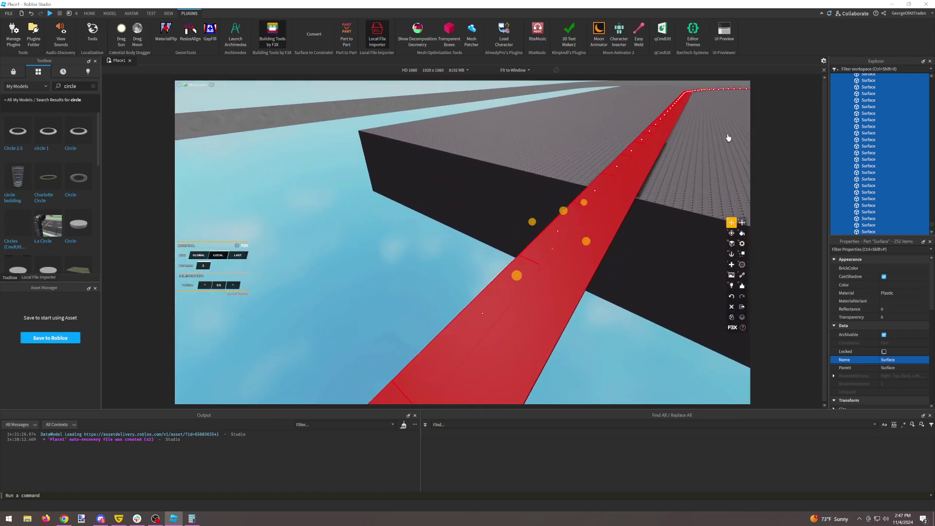
# Filter the Explorer by "surface" and select every Surface part in the Surface model.
pyautogui.click(867, 69)
pyautogui.write('sur')
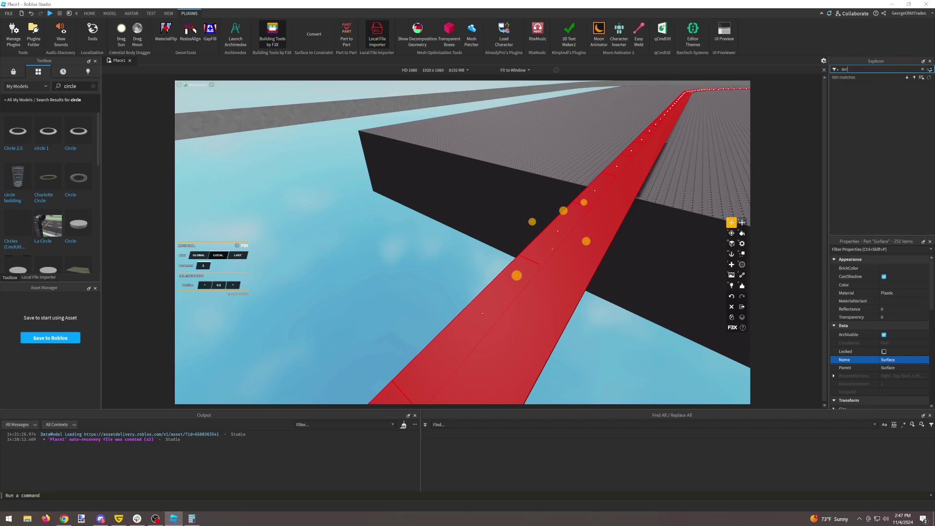
pyautogui.write('face')
pyautogui.click(869, 99)
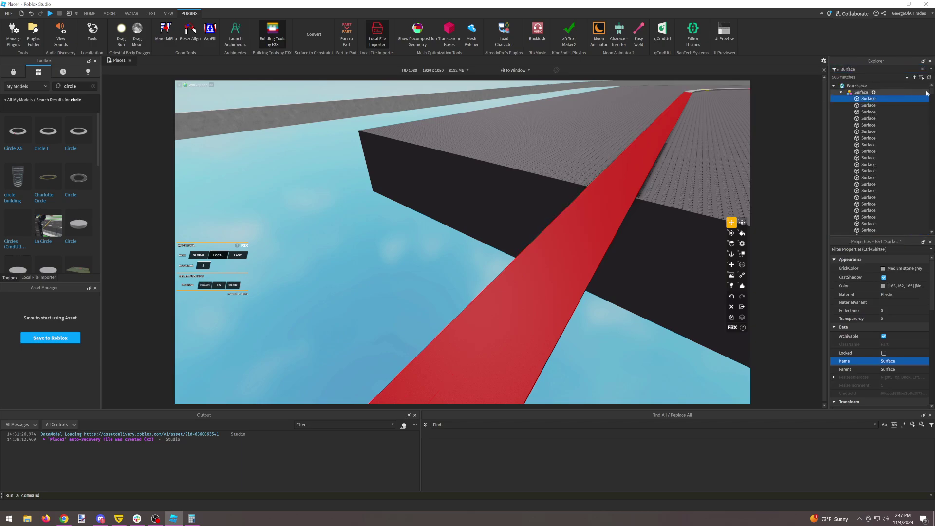
pyautogui.moveTo(933, 91); pyautogui.dragTo(932, 170)
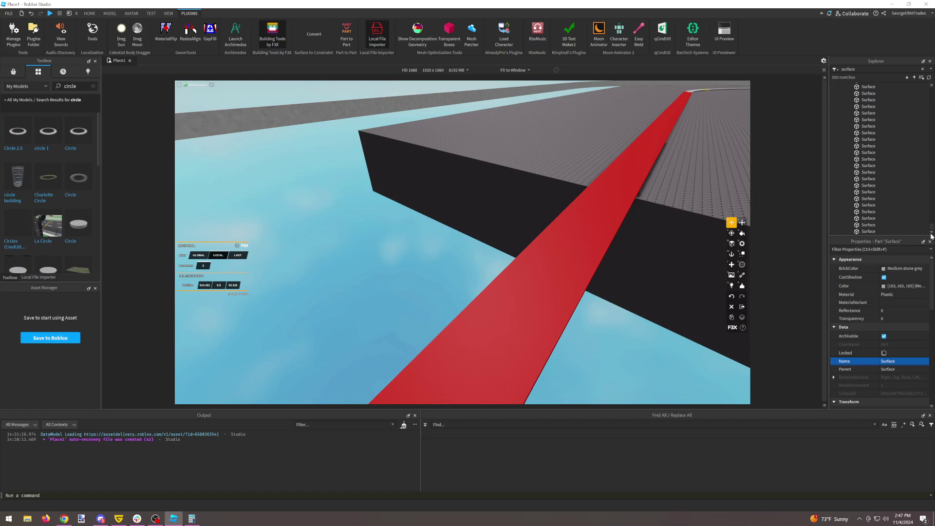
pyautogui.keyDown('shift'); pyautogui.click(870, 230); pyautogui.keyUp('shift')
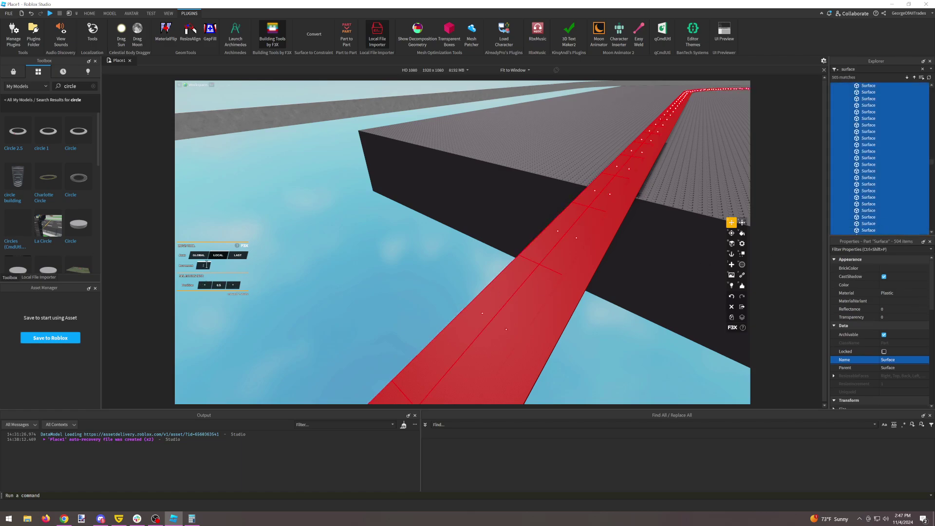
# Clone the two selected rows of Surface parts and move the copies outward, flush beside the originals.
pyautogui.click(731, 317)
pyautogui.moveTo(491, 247); pyautogui.dragTo(491, 247, button='right')
pyautogui.press('s')
pyautogui.press('d')
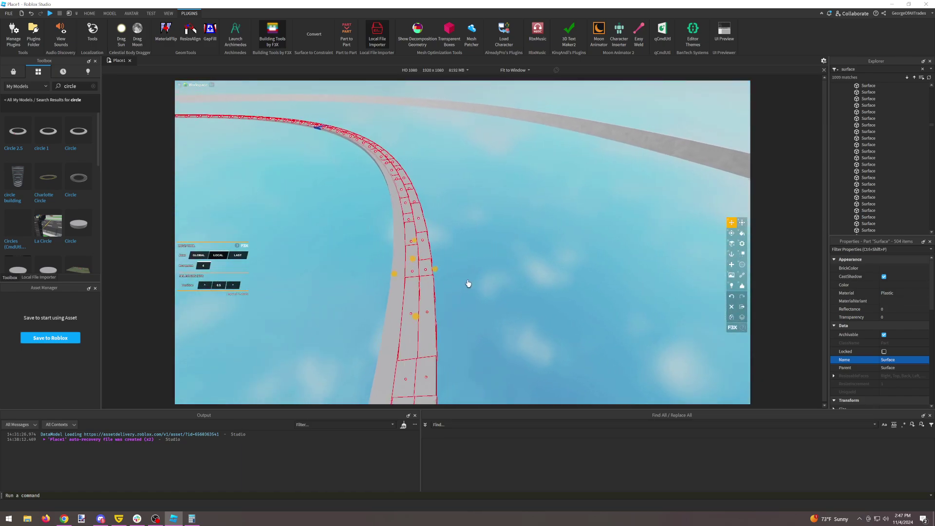
pyautogui.moveTo(434, 271); pyautogui.dragTo(455, 267)
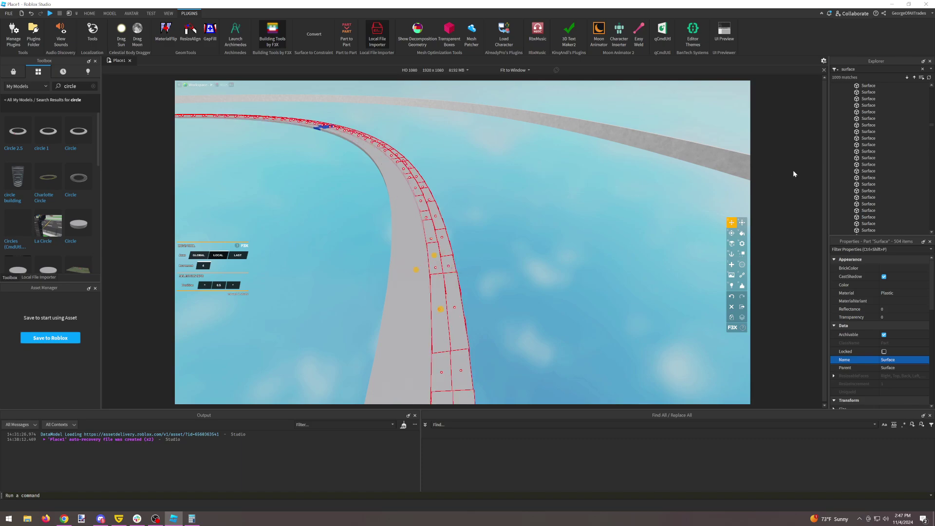
# Refresh the "surface" filter in the Explorer and select all Surface parts, including the newest copies.
pyautogui.click(879, 69)
pyautogui.press('BackSpace')
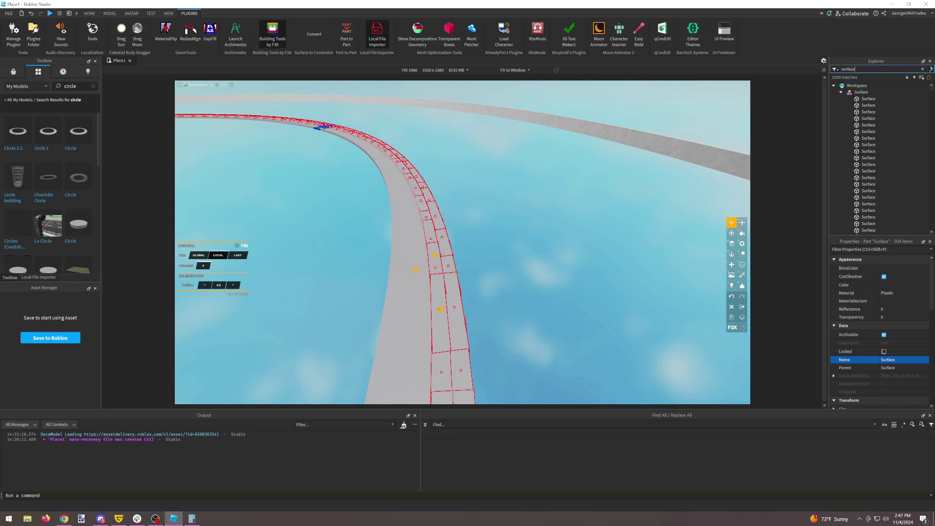
pyautogui.click(877, 99)
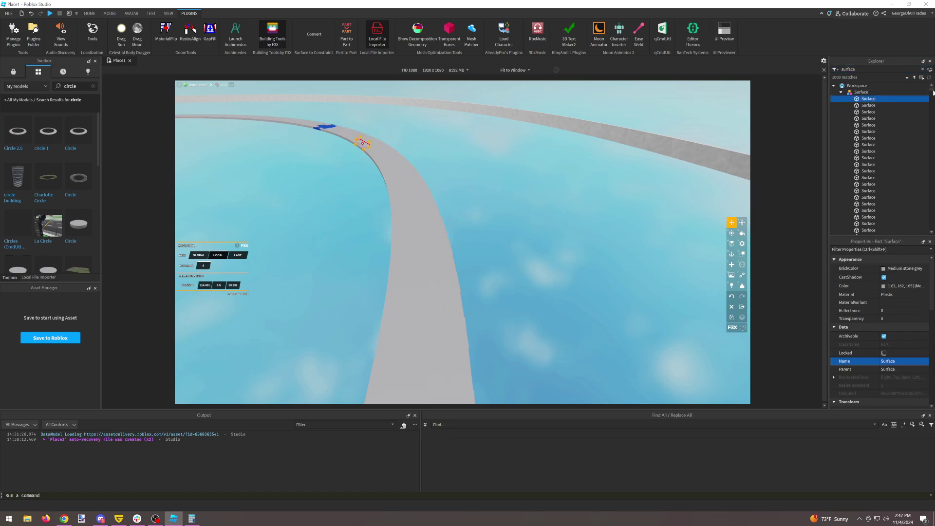
pyautogui.moveTo(932, 93); pyautogui.dragTo(933, 235)
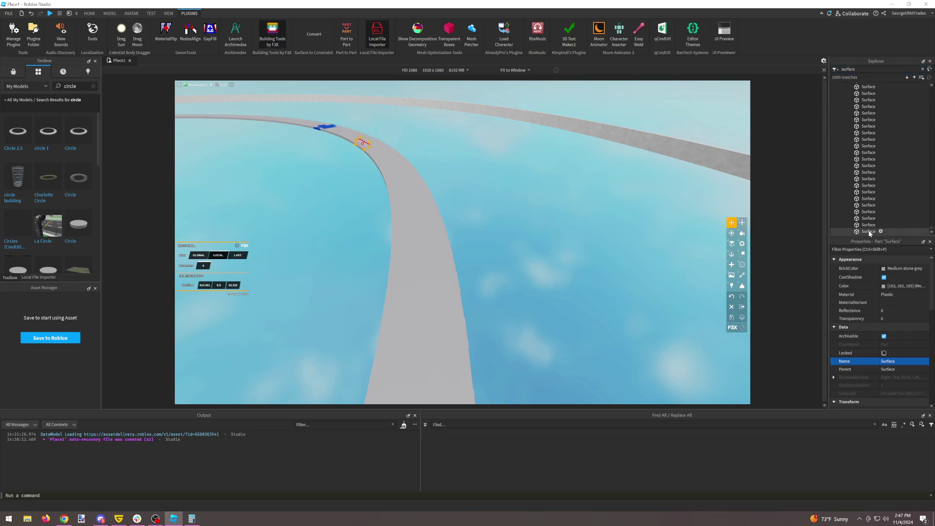
pyautogui.keyDown('shift'); pyautogui.click(867, 231); pyautogui.keyUp('shift')
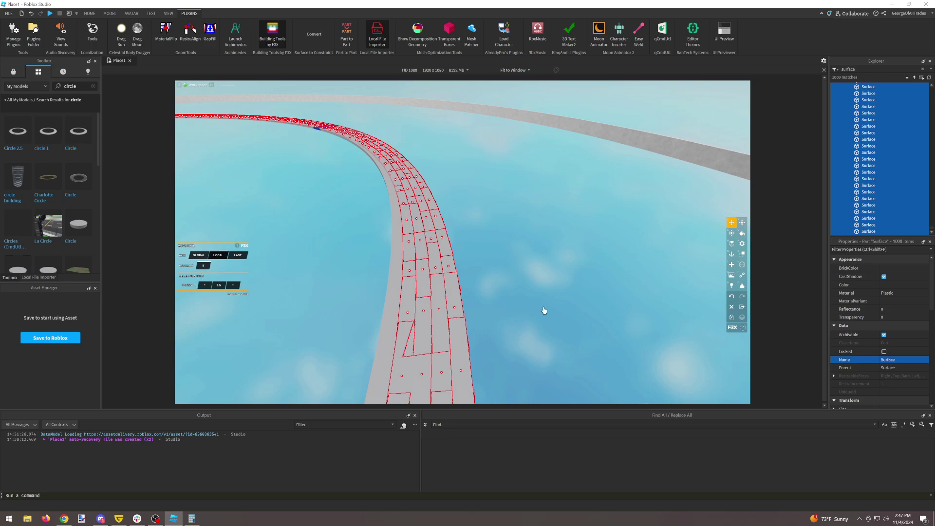
# Clone the four selected rows of Surface parts and move the copies outward to double the track's width.
pyautogui.click(732, 317)
pyautogui.moveTo(502, 203); pyautogui.dragTo(502, 201, button='right')
pyautogui.press('w')
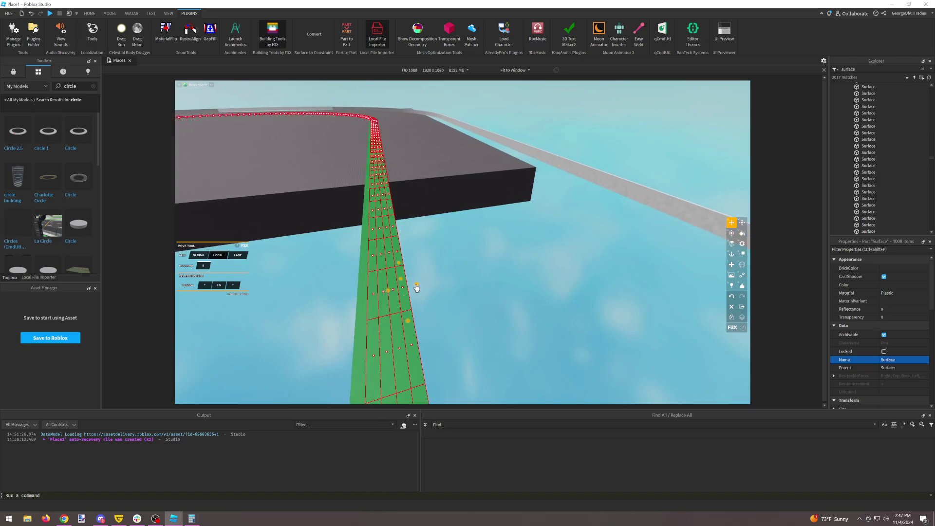
pyautogui.moveTo(428, 284); pyautogui.dragTo(456, 275)
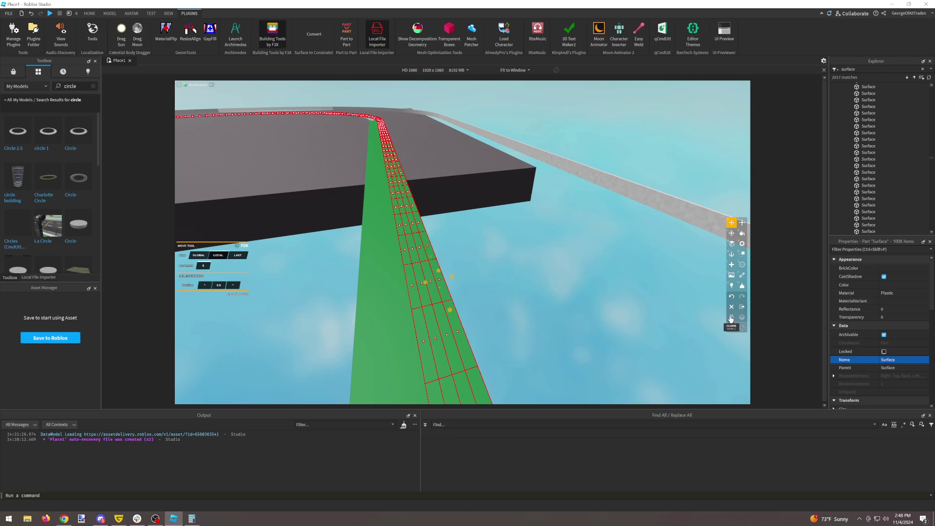
# Clone the outer four rows of Surface parts again and move the copies outward until they run just inside the concrete wall.
pyautogui.moveTo(511, 227); pyautogui.dragTo(511, 228, button='right')
pyautogui.press('w')
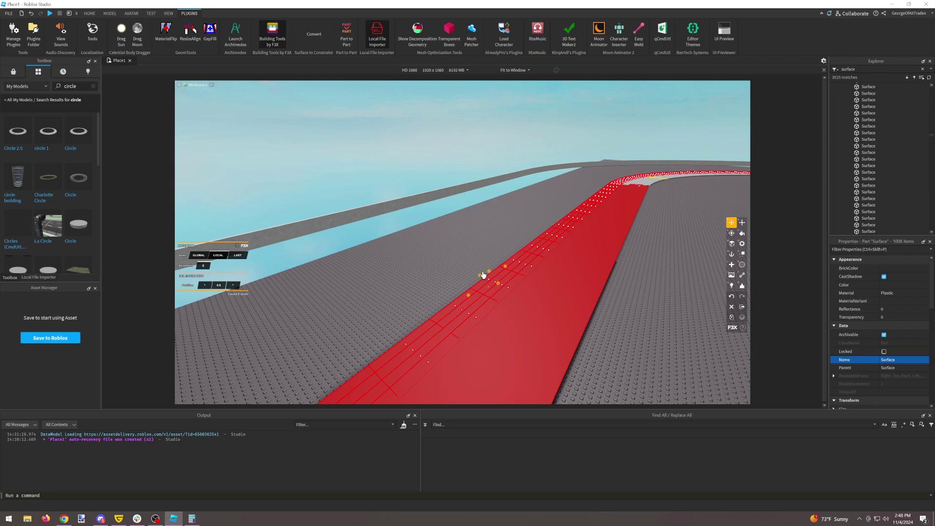
pyautogui.moveTo(482, 275); pyautogui.dragTo(372, 217)
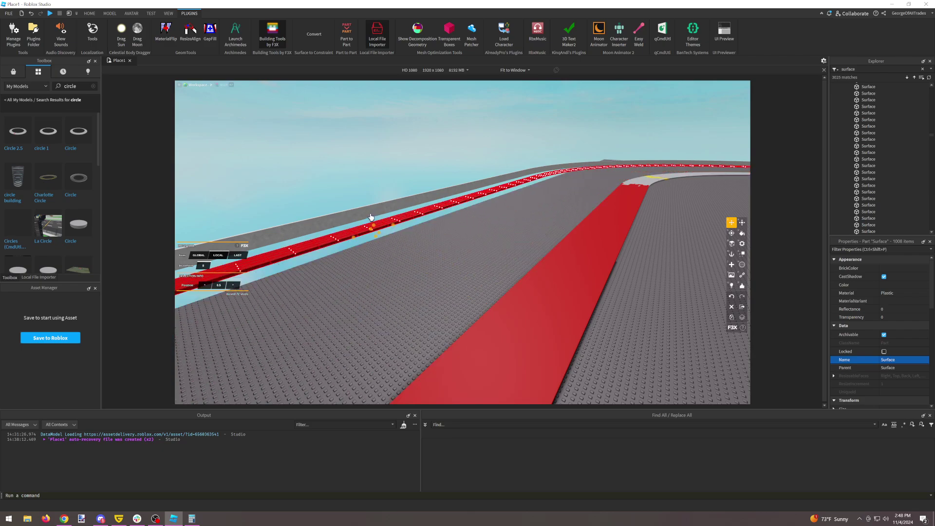
pyautogui.moveTo(411, 232); pyautogui.dragTo(410, 233, button='right')
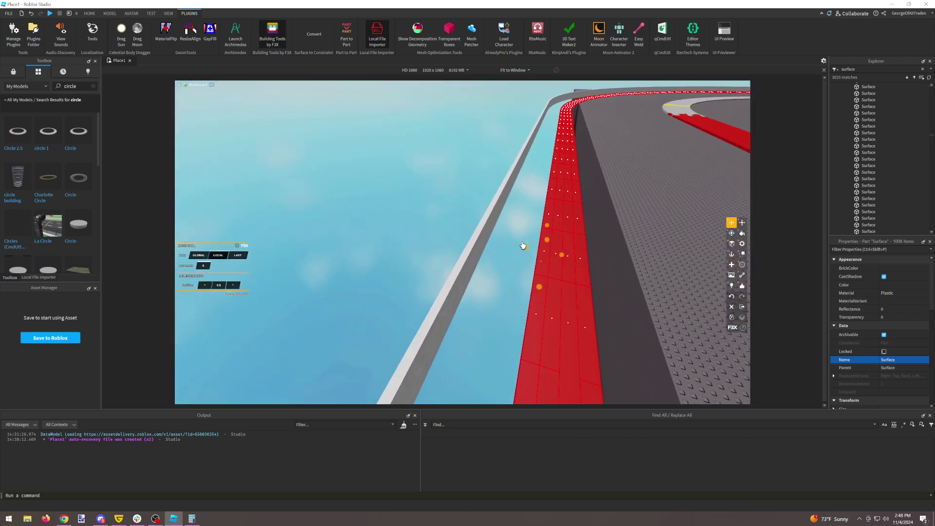
pyautogui.moveTo(525, 251); pyautogui.dragTo(491, 247)
pyautogui.moveTo(493, 248); pyautogui.dragTo(494, 248, button='right')
pyautogui.scroll(2, 493, 248)
pyautogui.scroll(-1, 447, 264)
pyautogui.scroll(-2, 447, 264)
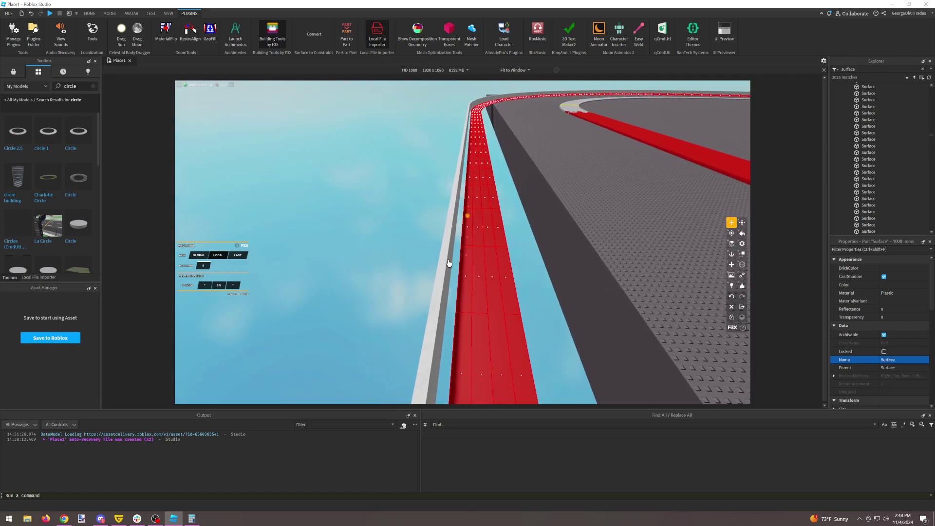
pyautogui.scroll(3, 458, 290)
pyautogui.scroll(-3, 424, 283)
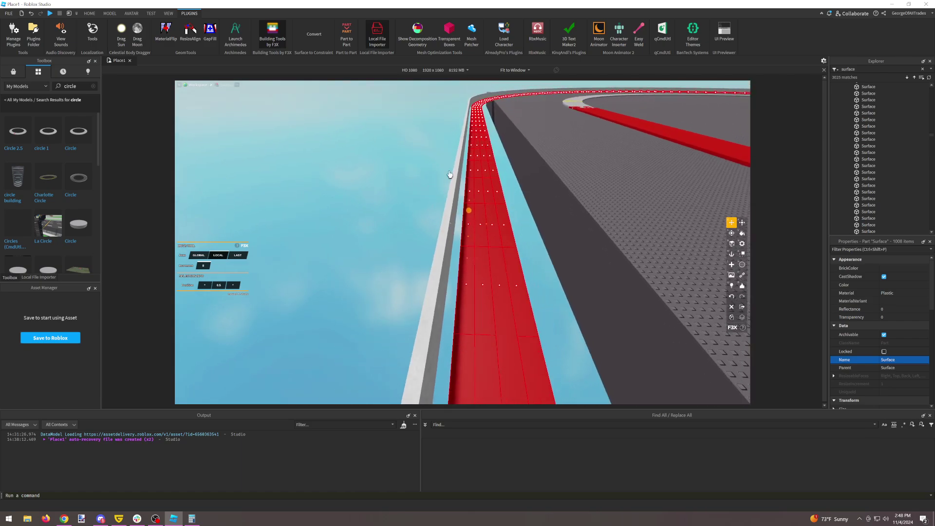
# Deselect the Surface parts, filter the Explorer by "base" and select all the Base parts inside the Surface model.
pyautogui.click(92, 14)
pyautogui.click(56, 32)
pyautogui.click(776, 103)
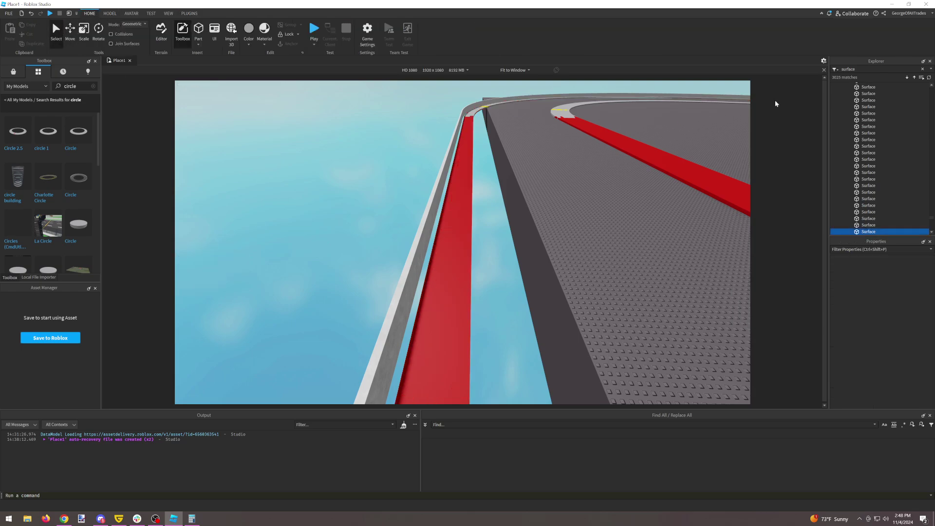
pyautogui.moveTo(860, 69); pyautogui.dragTo(770, 66)
pyautogui.write('base')
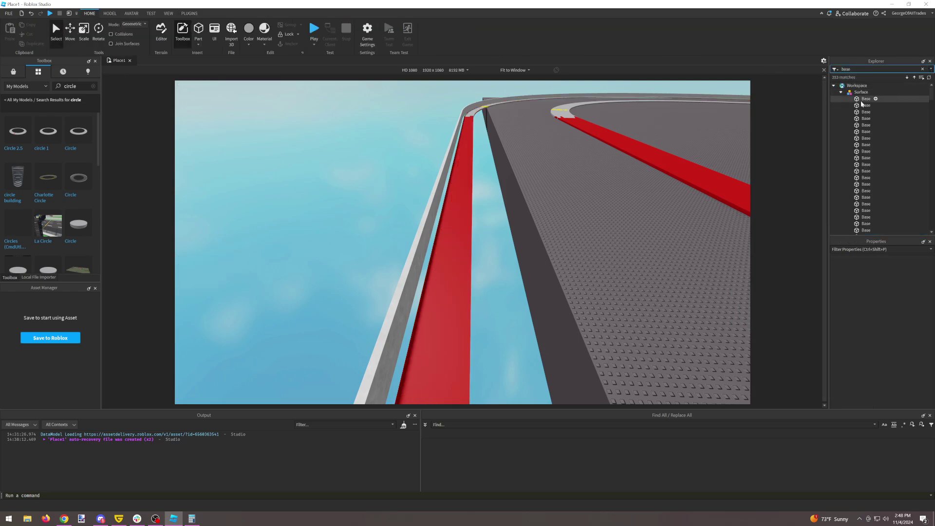
pyautogui.click(865, 101)
pyautogui.moveTo(934, 97); pyautogui.dragTo(933, 227)
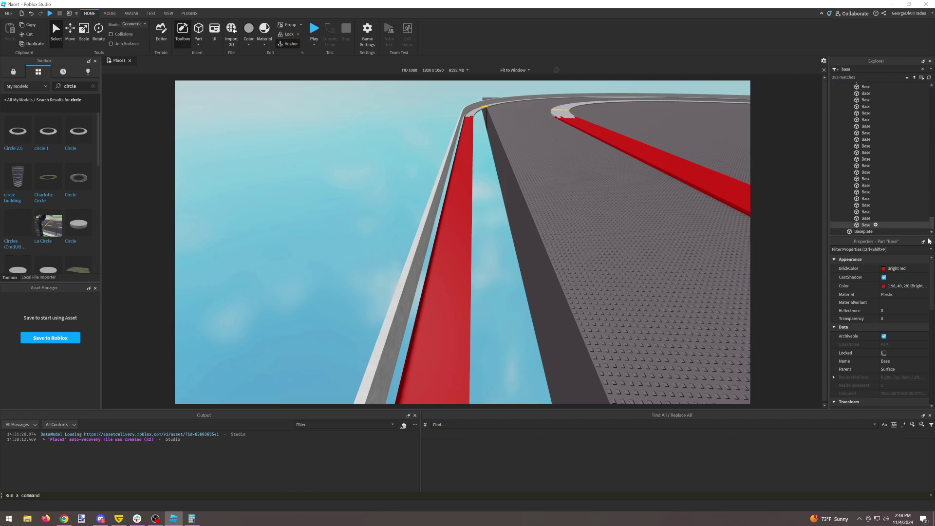
pyautogui.keyDown('shift'); pyautogui.click(868, 225); pyautogui.keyUp('shift')
# Clone the selected Base parts and move the copies outward into the gap between the Surface strips and the concrete wall.
pyautogui.moveTo(720, 242); pyautogui.dragTo(581, 239, button='right')
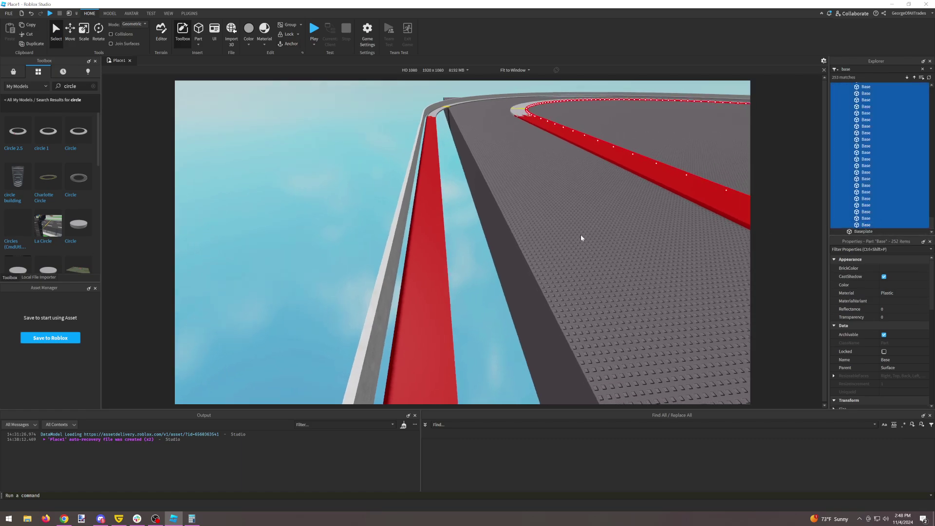
pyautogui.click(189, 13)
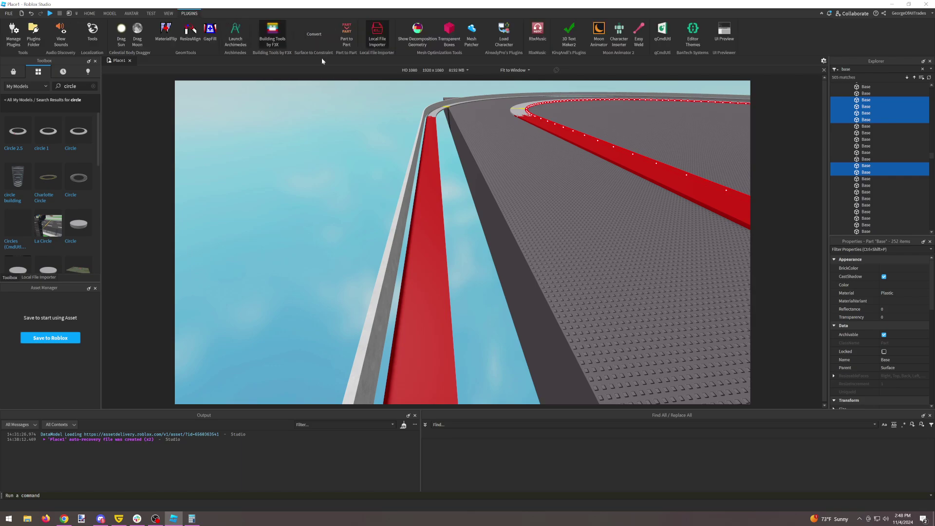
pyautogui.click(274, 40)
pyautogui.moveTo(513, 194); pyautogui.dragTo(513, 194, button='right')
pyautogui.scroll(5, 514, 194)
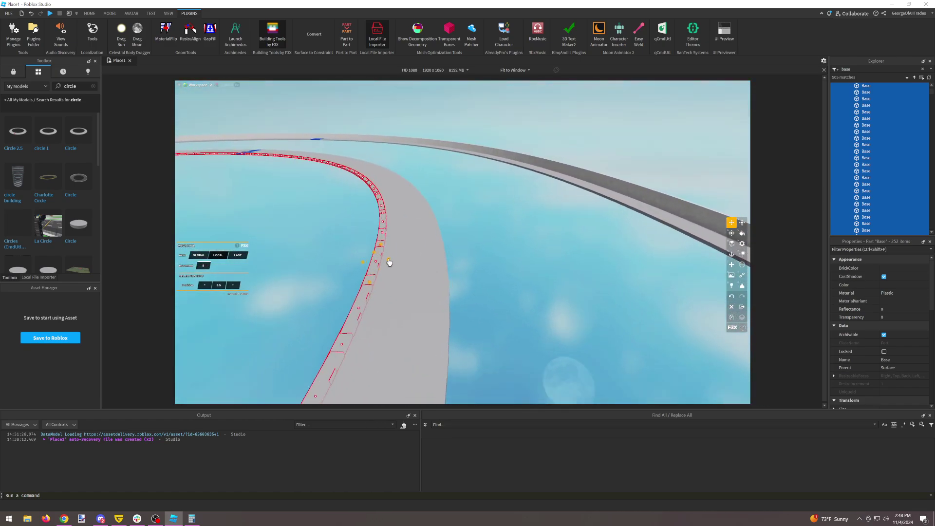
pyautogui.moveTo(389, 262); pyautogui.dragTo(560, 244, button='right')
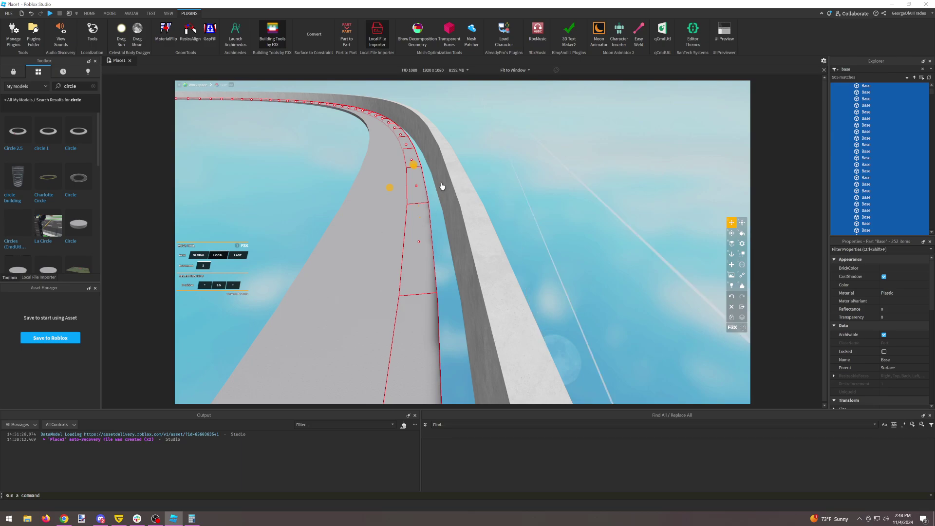
pyautogui.moveTo(442, 187); pyautogui.dragTo(457, 187)
pyautogui.moveTo(467, 232); pyautogui.dragTo(603, 232, button='right')
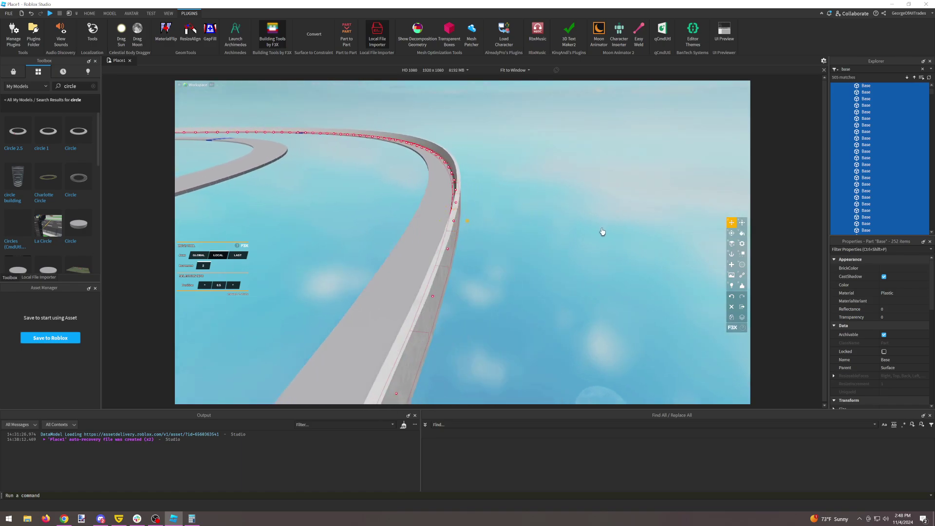
pyautogui.moveTo(491, 265); pyautogui.dragTo(484, 110, button='right')
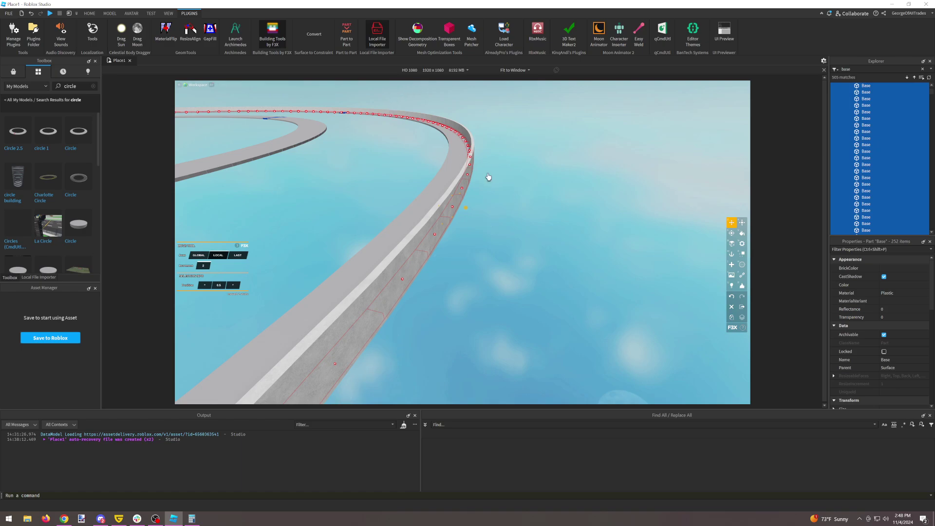
pyautogui.moveTo(488, 176); pyautogui.dragTo(505, 201, button='right')
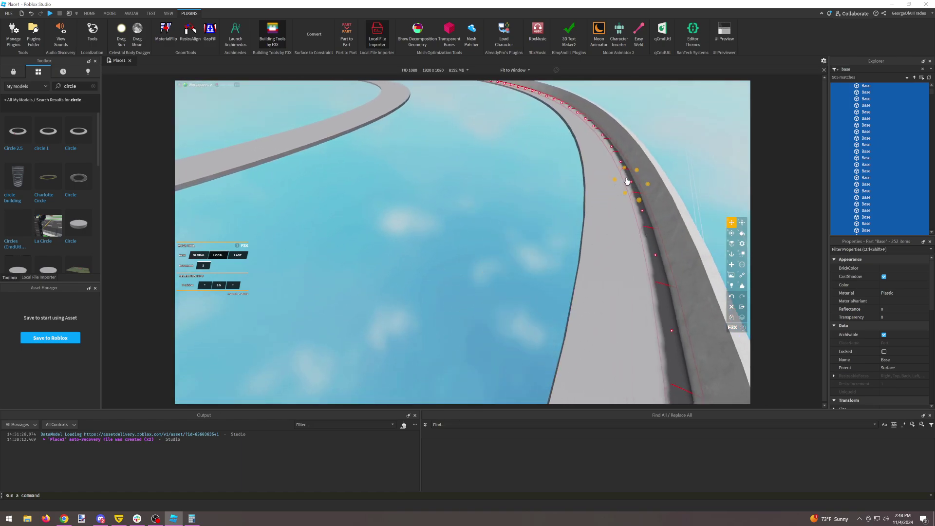
pyautogui.moveTo(633, 190); pyautogui.dragTo(514, 267, button='right')
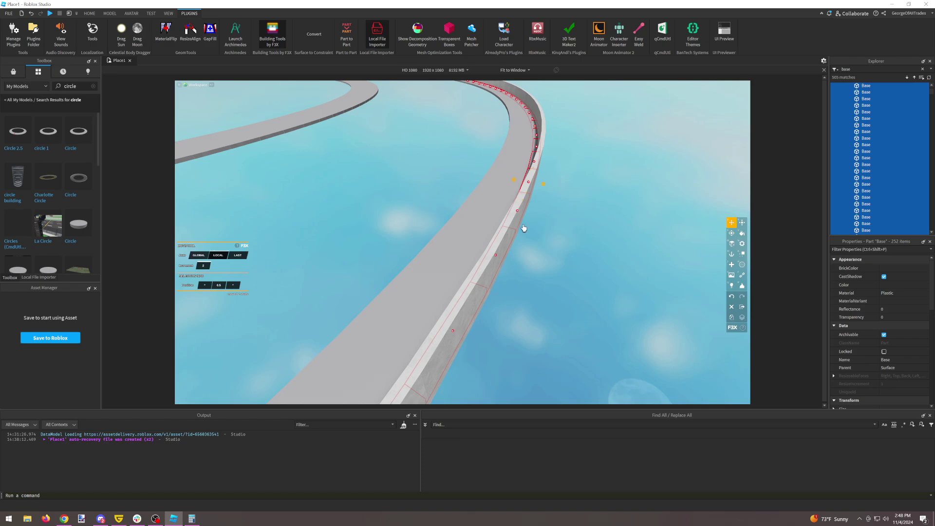
pyautogui.moveTo(524, 228); pyautogui.dragTo(689, 284, button='right')
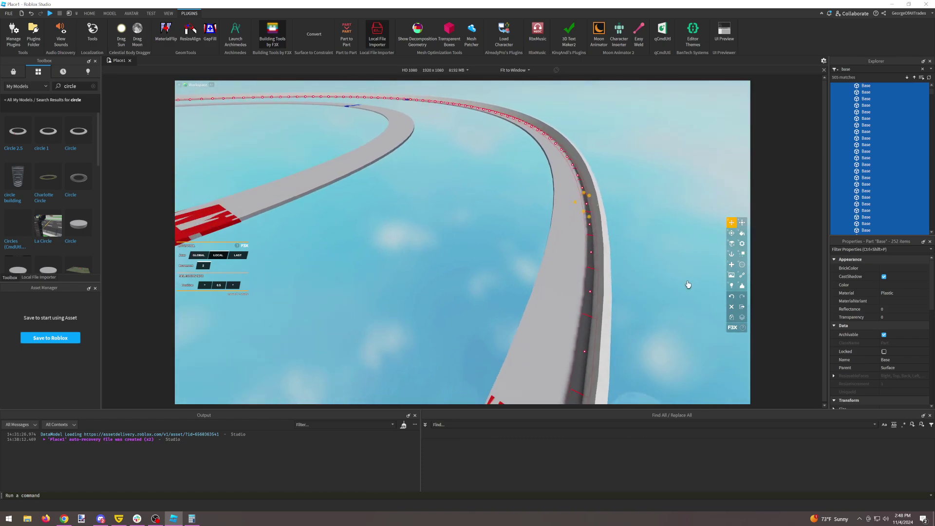
# Rename the selected outer copies of the Base parts to Surface.
pyautogui.click(894, 361)
pyautogui.write('Surface')
pyautogui.press('Return')
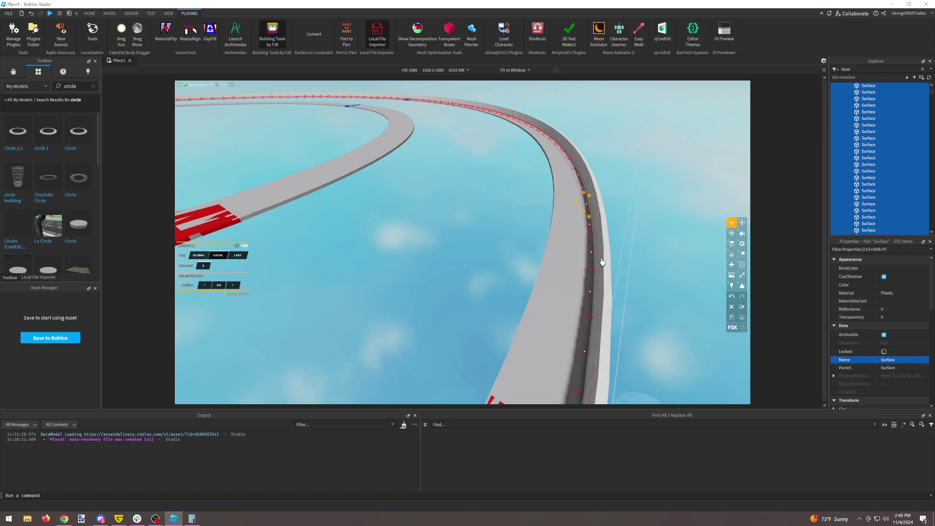
pyautogui.moveTo(603, 261); pyautogui.dragTo(450, 174, button='right')
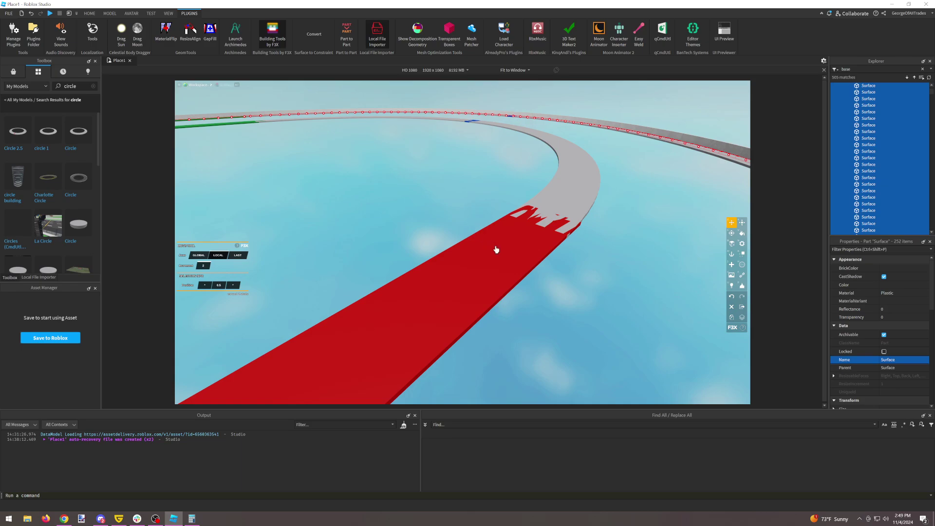
# Filter the Explorer by "surface", select every Surface part inside the Surface model and delete them all.
pyautogui.scroll(5, 476, 242)
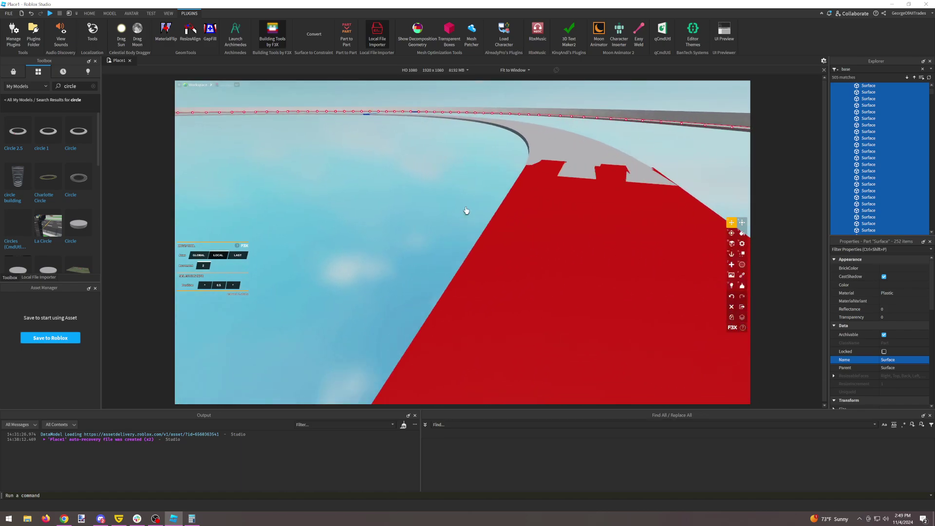
pyautogui.click(90, 13)
pyautogui.click(56, 30)
pyautogui.click(436, 219)
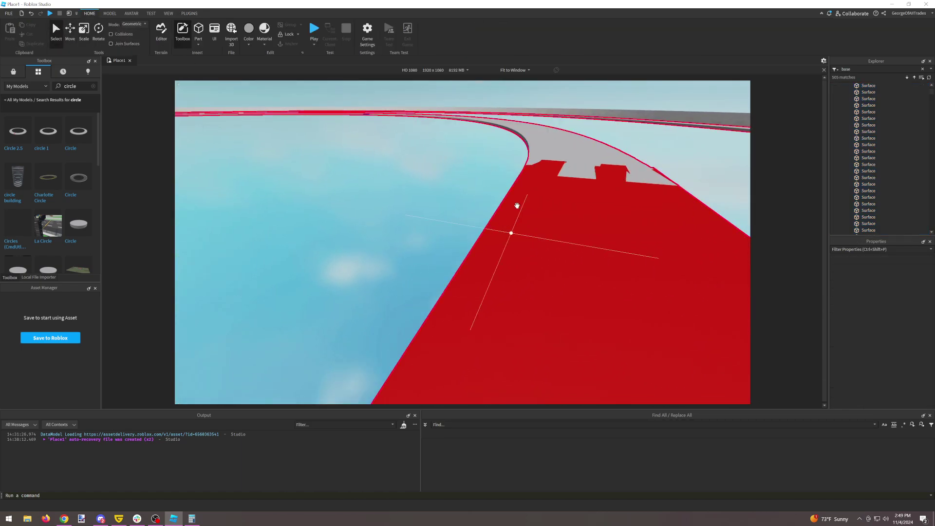
pyautogui.click(517, 206)
pyautogui.hotkey('ctrl', 'shift', 'x')
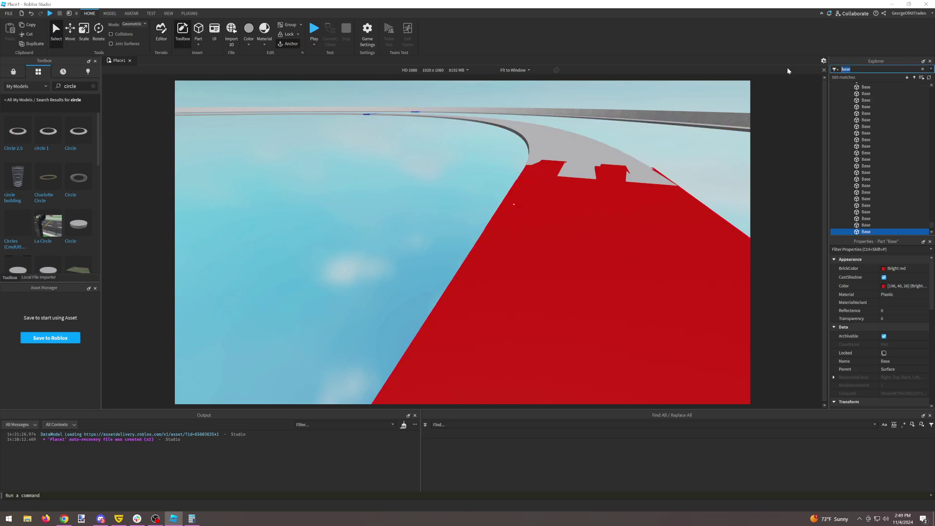
pyautogui.write('surface')
pyautogui.press('Return')
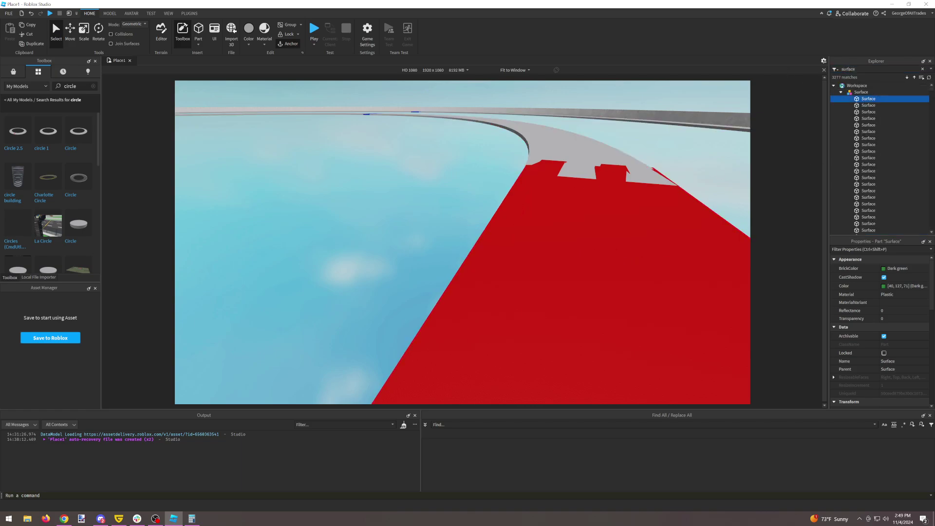
pyautogui.moveTo(931, 92); pyautogui.dragTo(924, 245)
pyautogui.keyDown('shift'); pyautogui.click(868, 232); pyautogui.keyUp('shift')
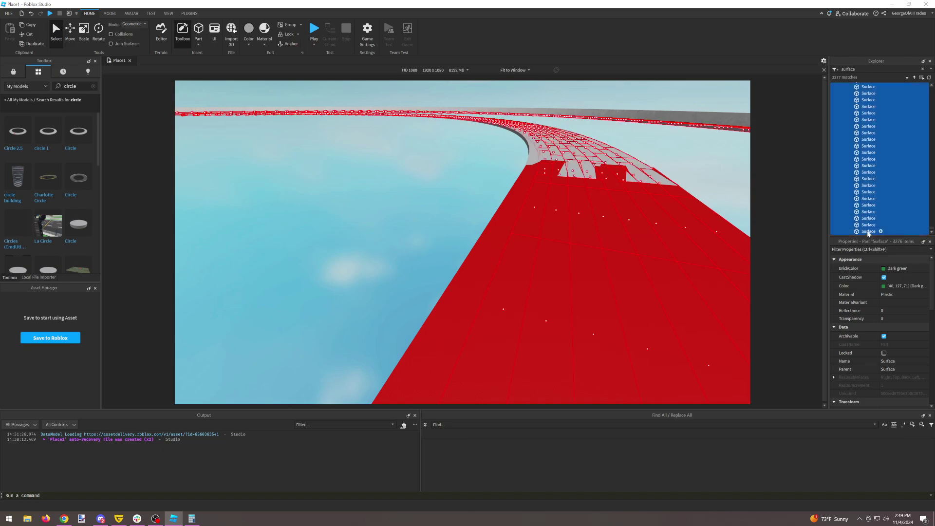
pyautogui.press('Delete')
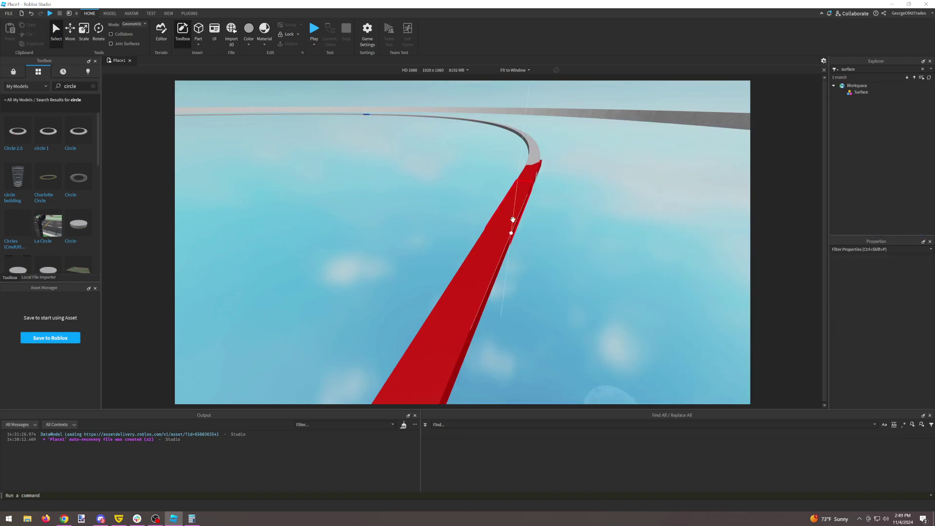
# Filter the Explorer by "base" and select all the Base parts of the inner strip in the Surface model.
pyautogui.click(511, 218)
pyautogui.doubleClick(850, 69)
pyautogui.write('base')
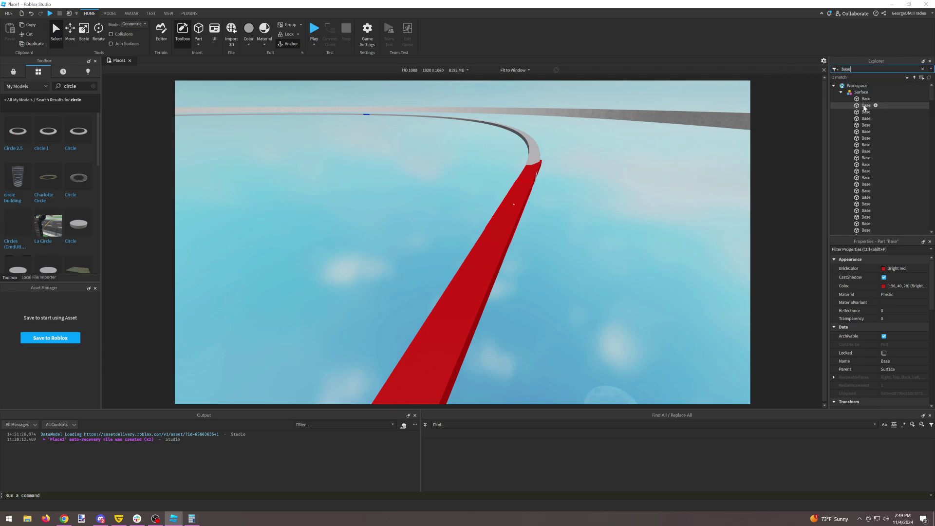
pyautogui.press('Return')
pyautogui.moveTo(933, 95); pyautogui.dragTo(932, 222)
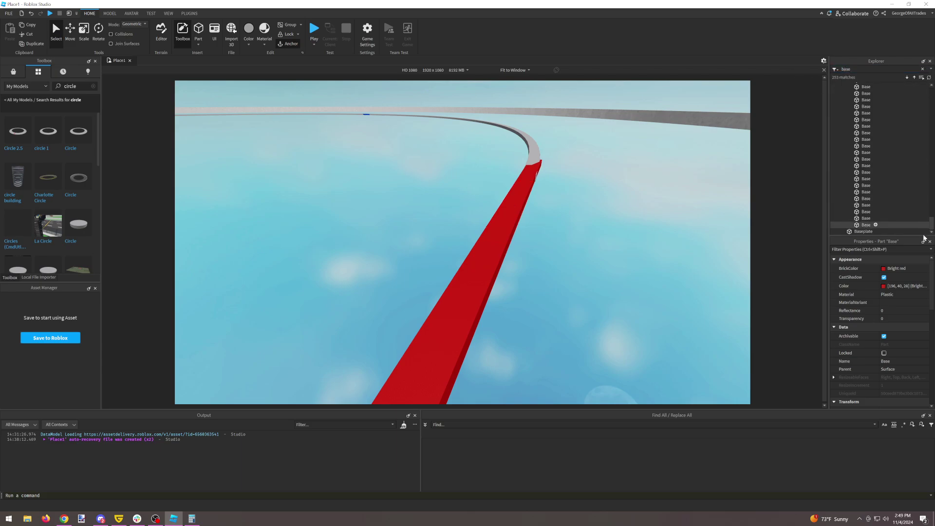
pyautogui.keyDown('shift'); pyautogui.click(865, 225); pyautogui.keyUp('shift')
# Tilt the selected Base parts slightly sideways with the F3X Rotate tool to bank the inner strip, and deselect them.
pyautogui.click(190, 14)
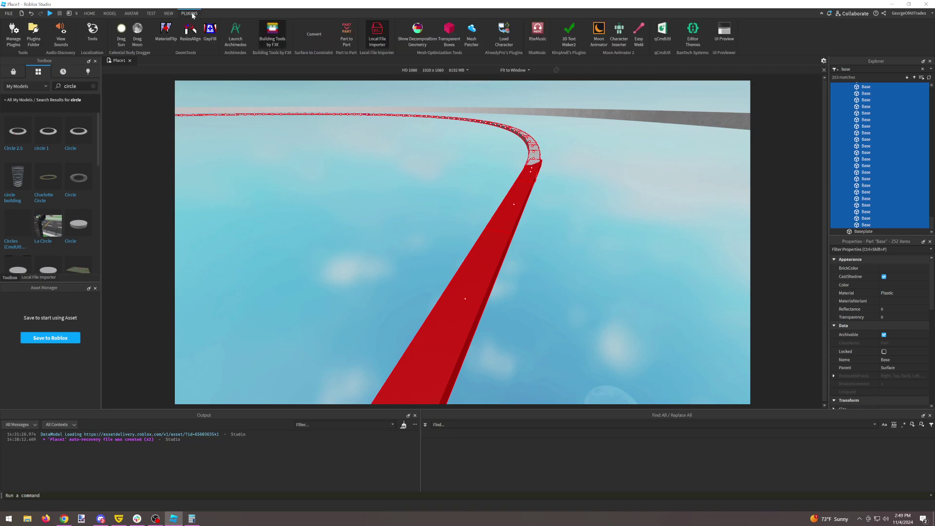
pyautogui.click(280, 39)
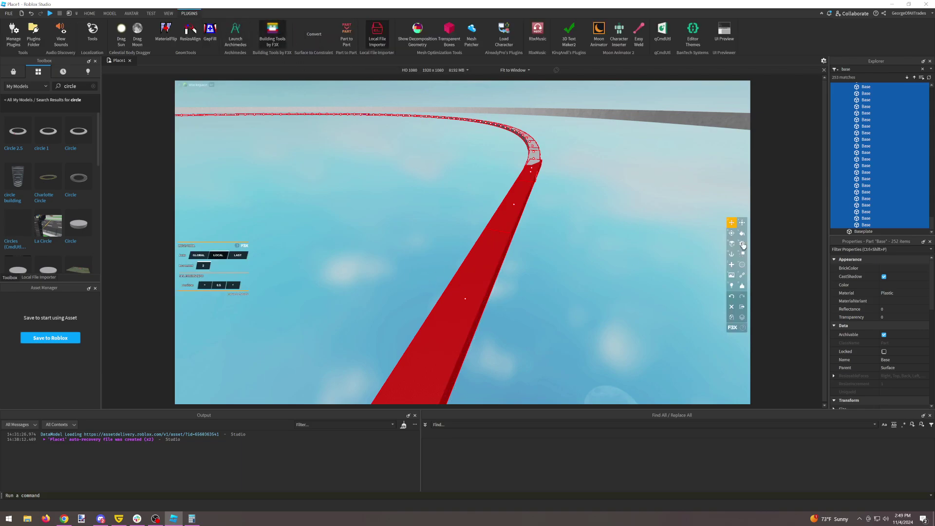
pyautogui.click(733, 233)
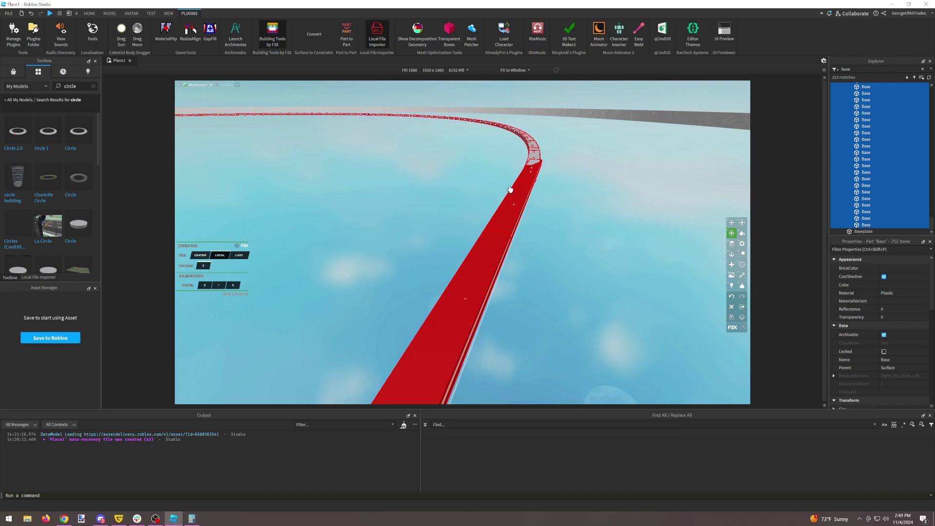
pyautogui.moveTo(511, 189); pyautogui.dragTo(510, 190, button='right')
pyautogui.press('w')
pyautogui.press('w')
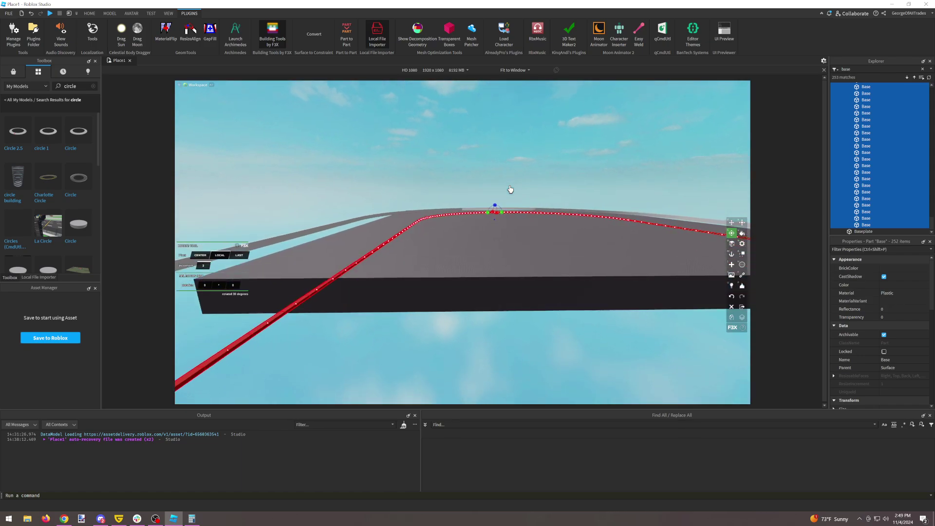
pyautogui.press('w')
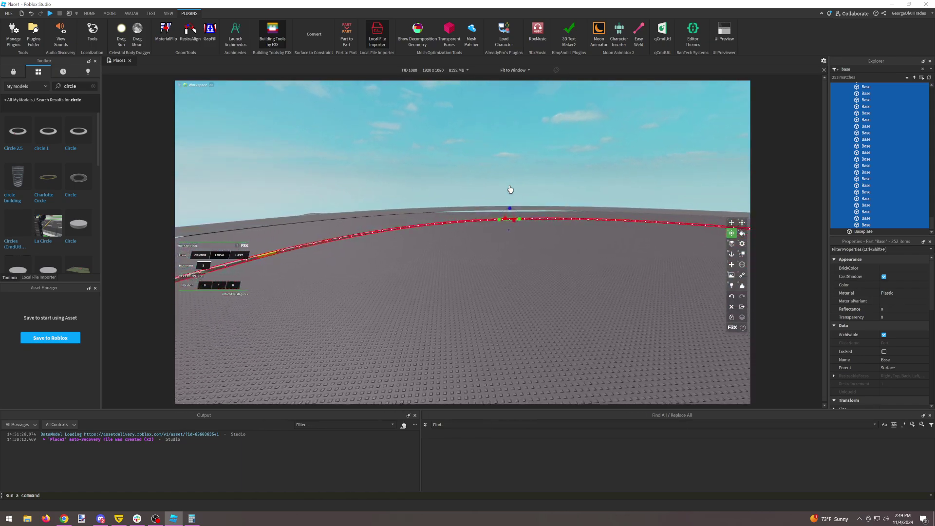
pyautogui.moveTo(511, 190); pyautogui.dragTo(510, 189, button='right')
pyautogui.press('s')
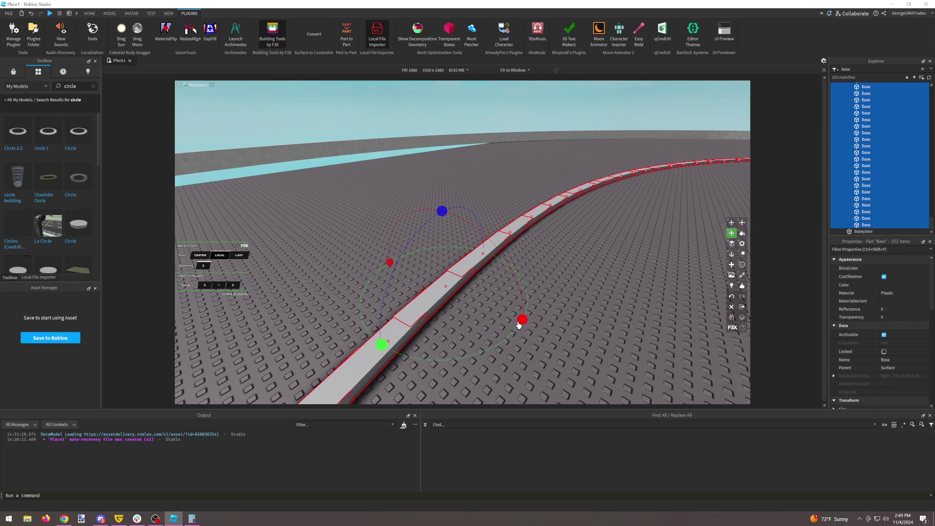
pyautogui.moveTo(521, 323); pyautogui.dragTo(520, 328)
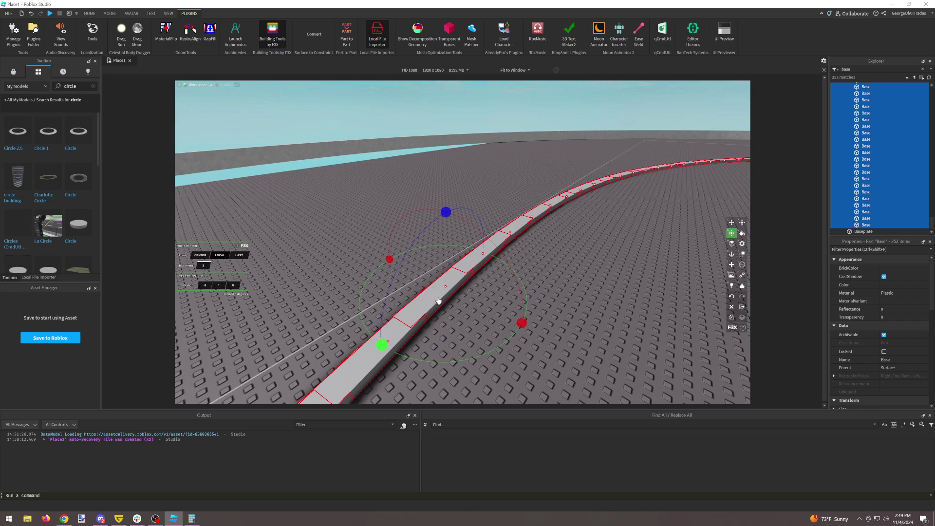
pyautogui.click(90, 14)
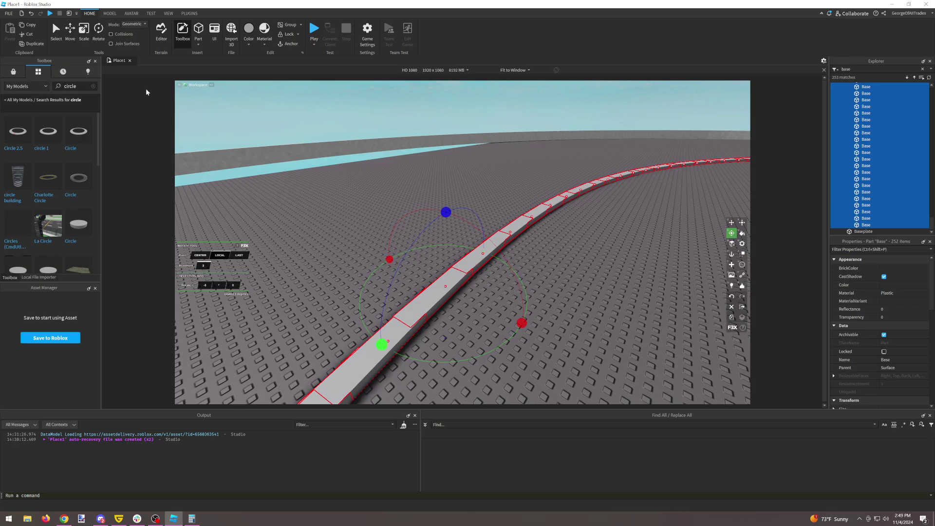
pyautogui.press('f')
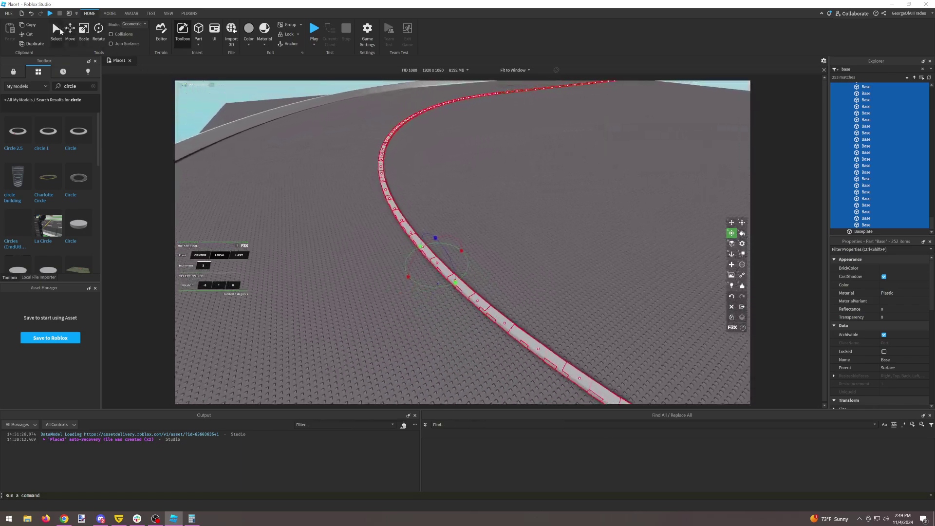
pyautogui.hotkey('ctrl', '1')
pyautogui.click(482, 194)
# Delete the entire Surface model from the Workspace, keeping the concrete outer wall and the Baseplate.
pyautogui.press('s')
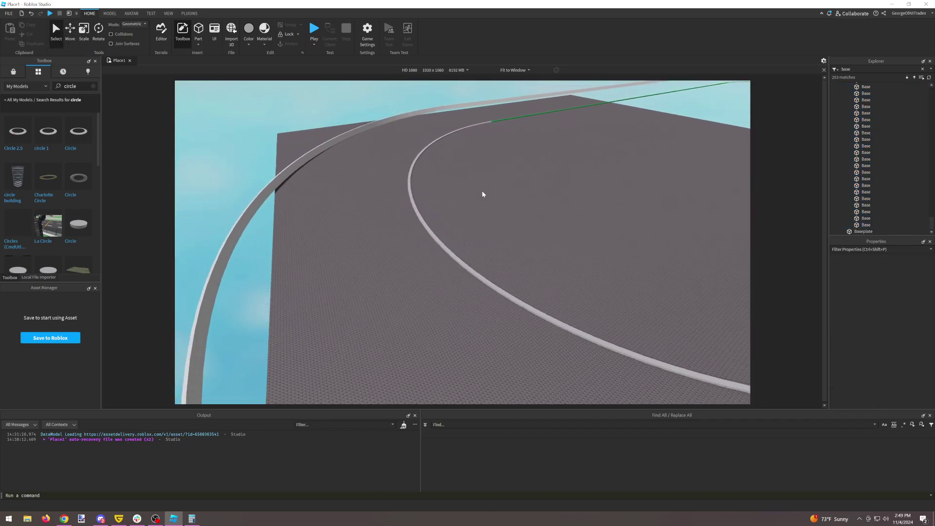
pyautogui.press('s')
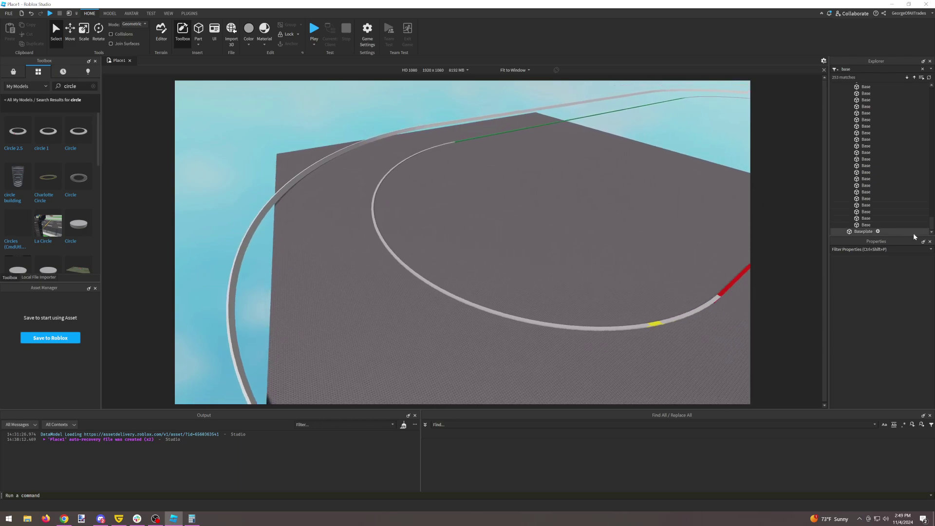
pyautogui.moveTo(931, 223); pyautogui.dragTo(919, 63)
pyautogui.click(858, 93)
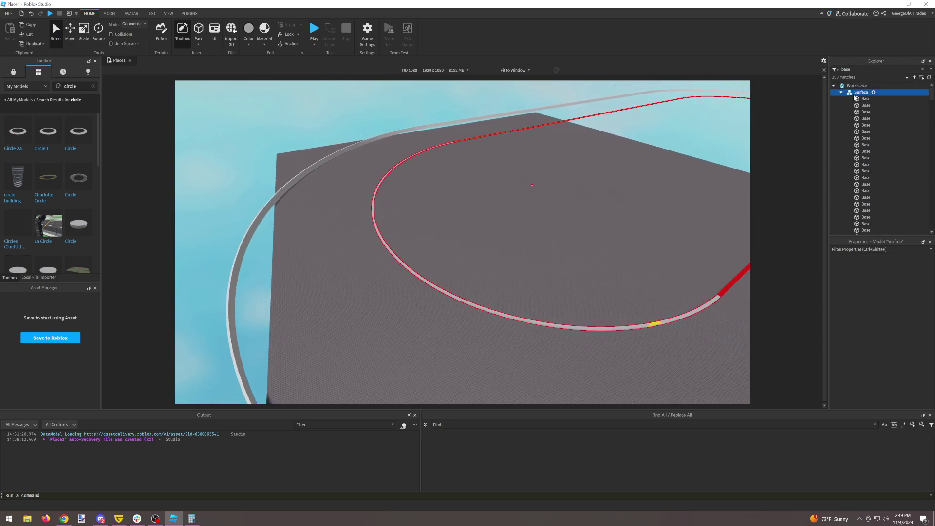
pyautogui.press('Delete')
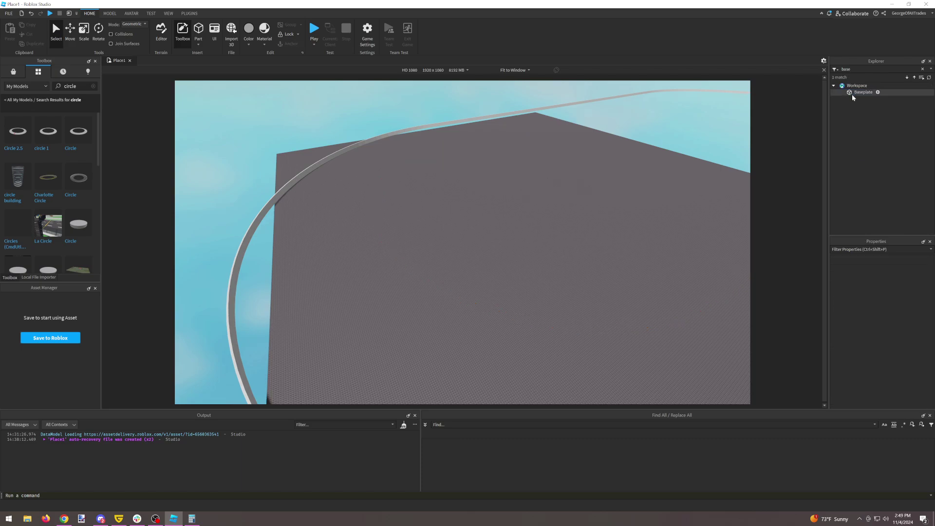
pyautogui.moveTo(529, 239); pyautogui.dragTo(529, 242, button='right')
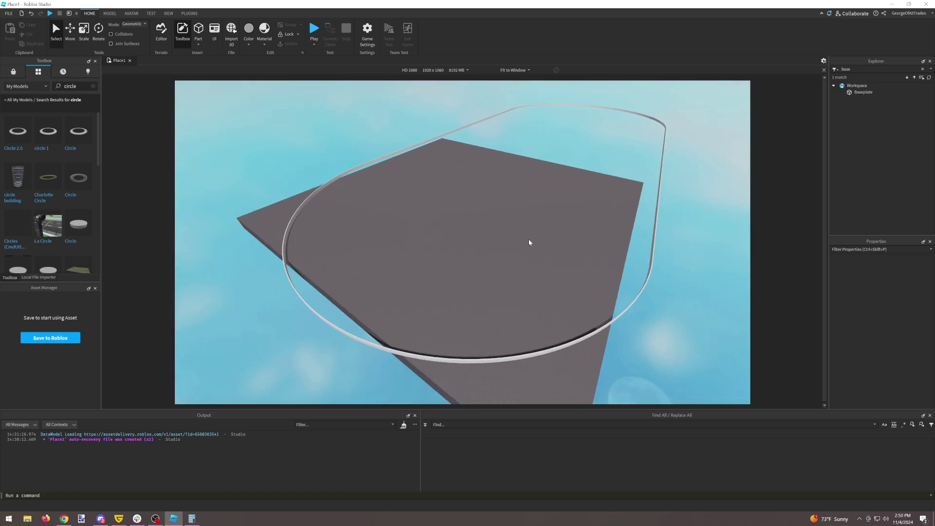